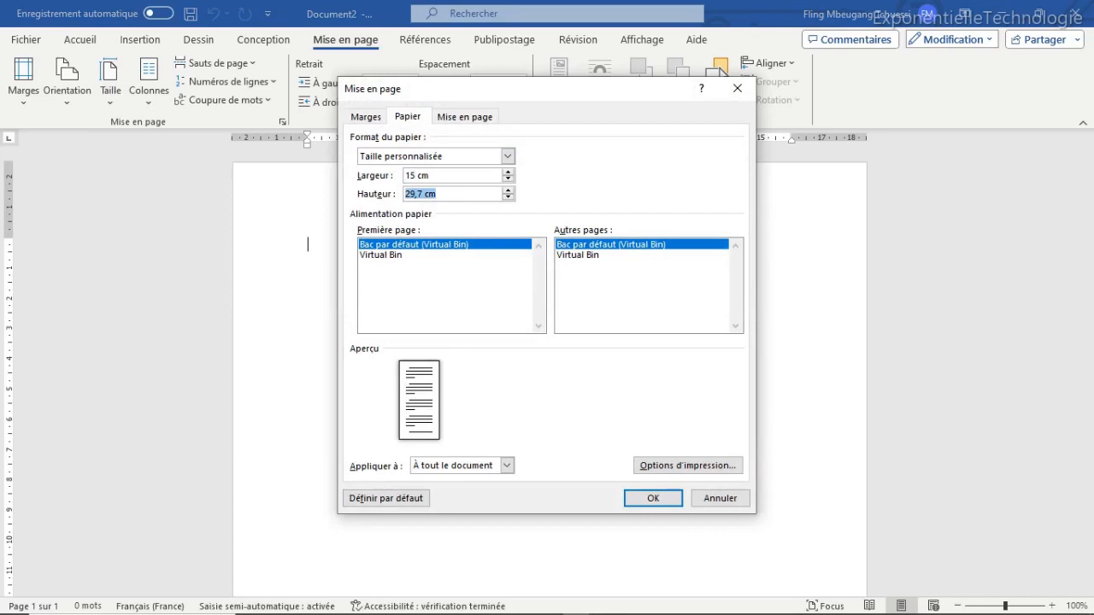
Set the custom paper height to 11 cm for the whole document and apply the page setup
type("11")
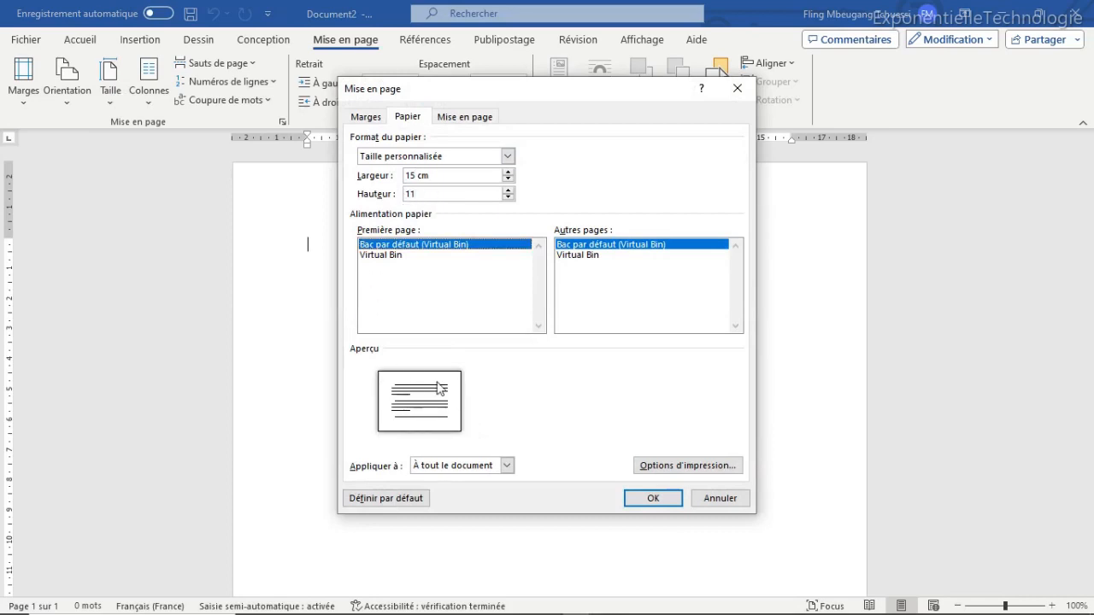
left_click(651, 498)
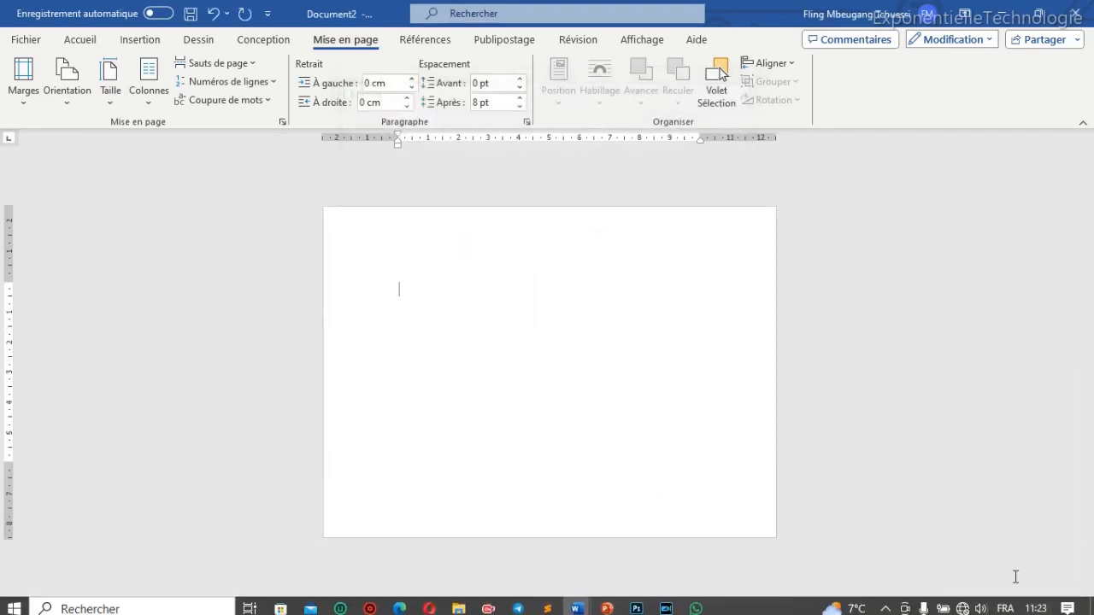
left_click_drag(1005, 607, 1008, 607)
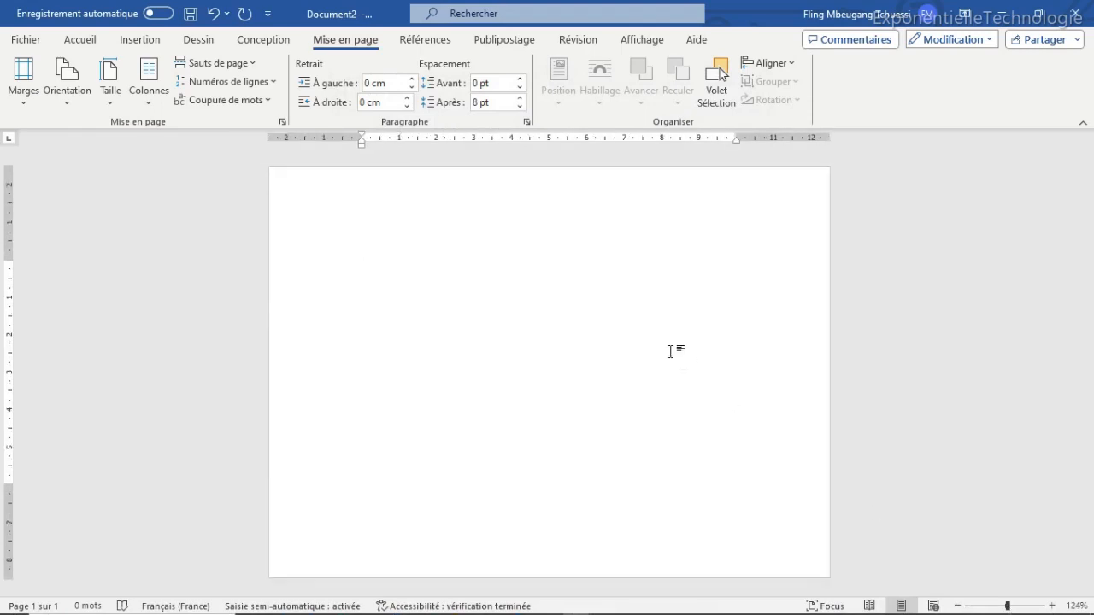
Draw a rectangle over the whole page, about 14.9 cm wide and 10.91 cm high, and remove its fill
left_click(140, 38)
left_click(212, 99)
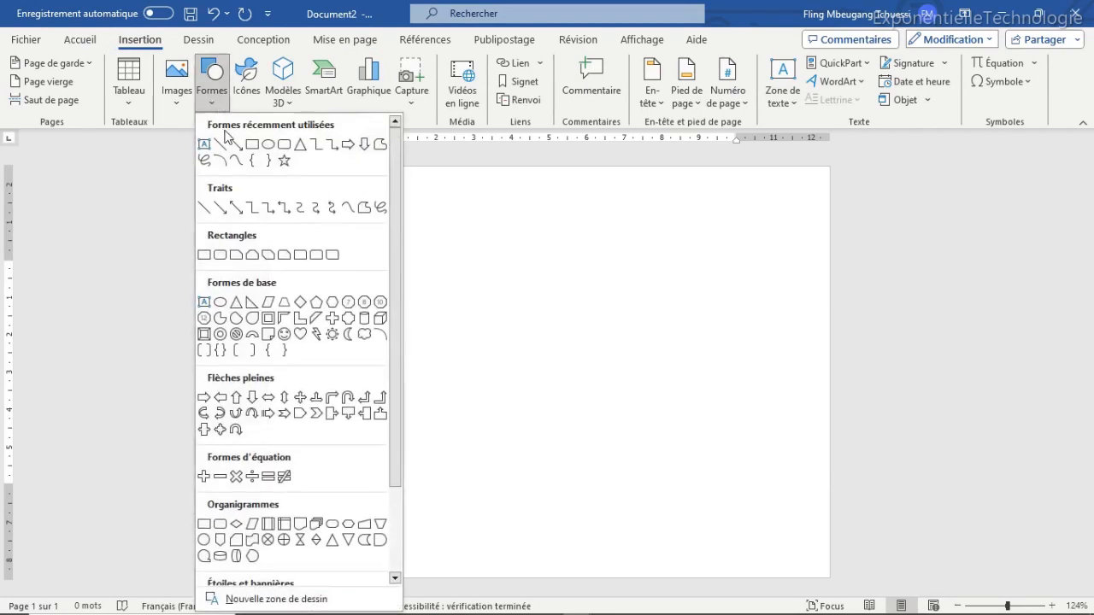
left_click(253, 143)
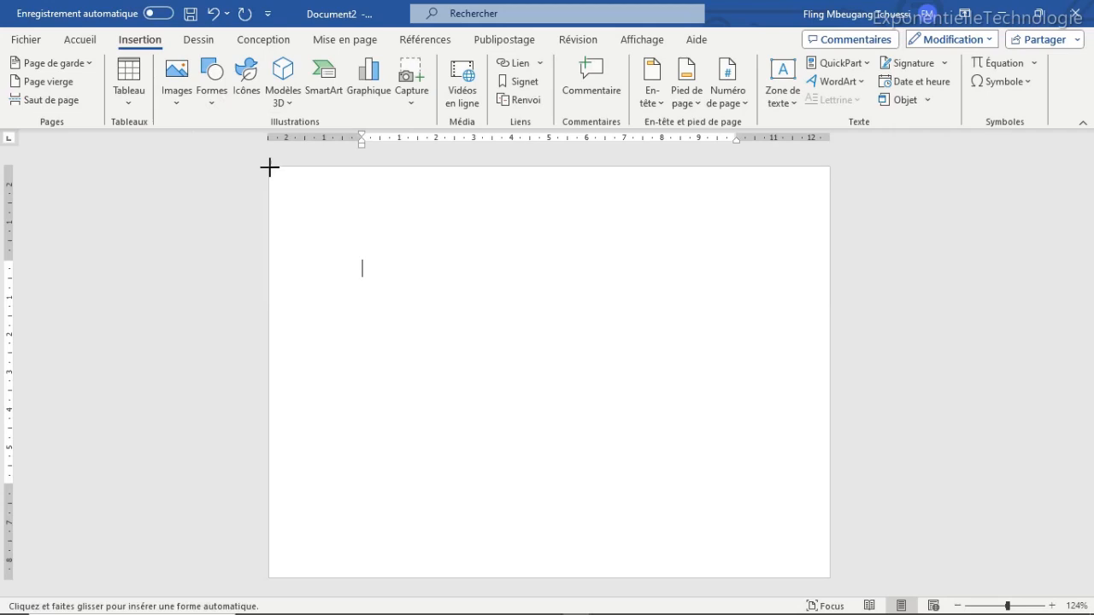
mouse_move(269, 167)
left_mouse_down()
mouse_move(498, 369)
mouse_move(760, 561)
mouse_move(809, 587)
mouse_move(830, 580)
left_mouse_up()
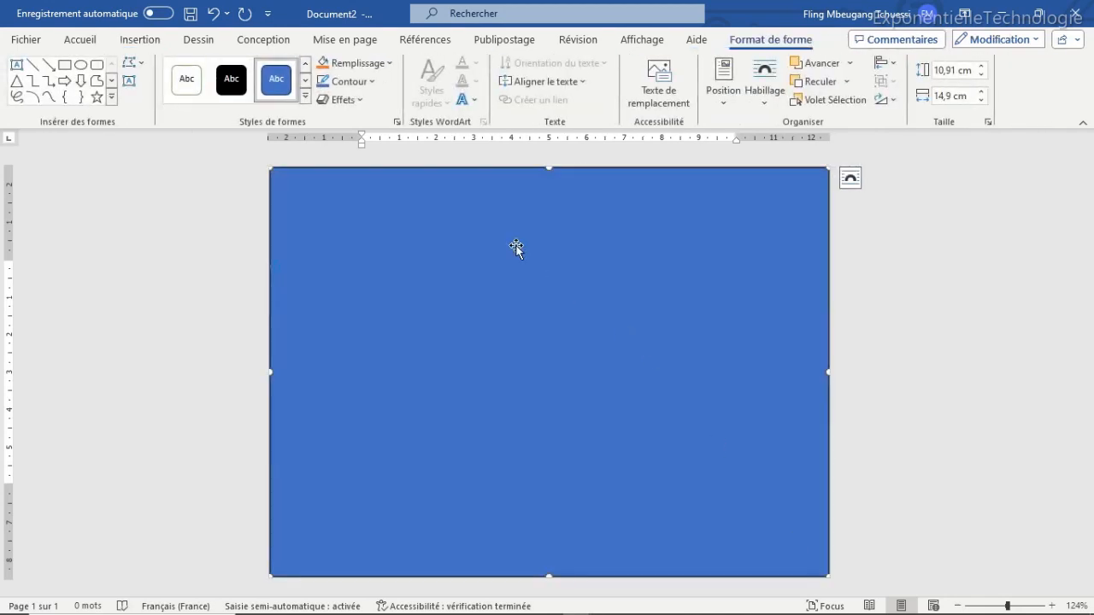
left_click(389, 63)
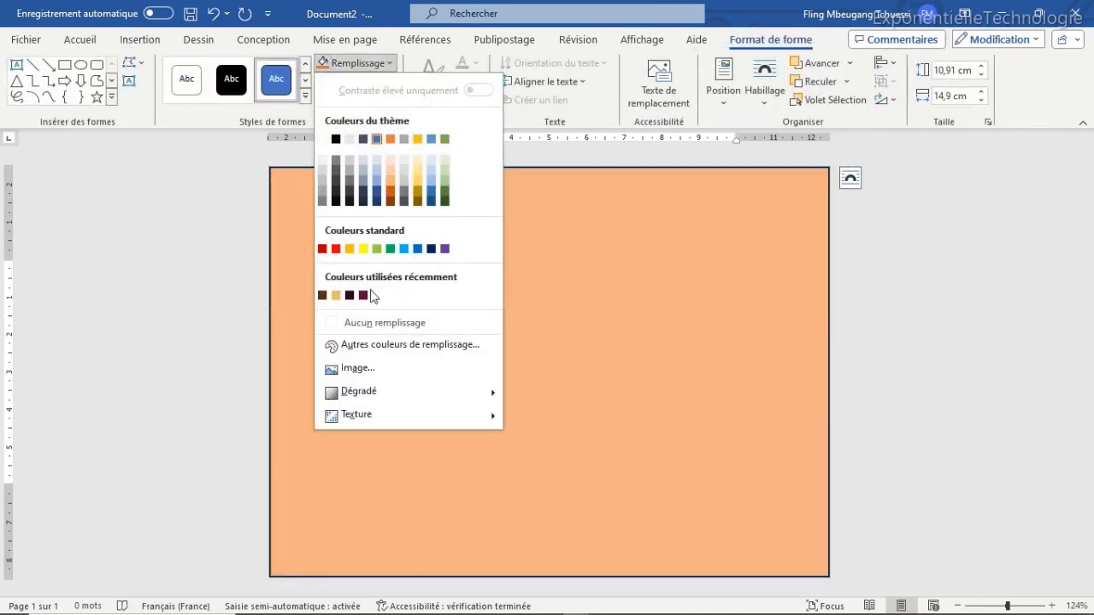
left_click(381, 325)
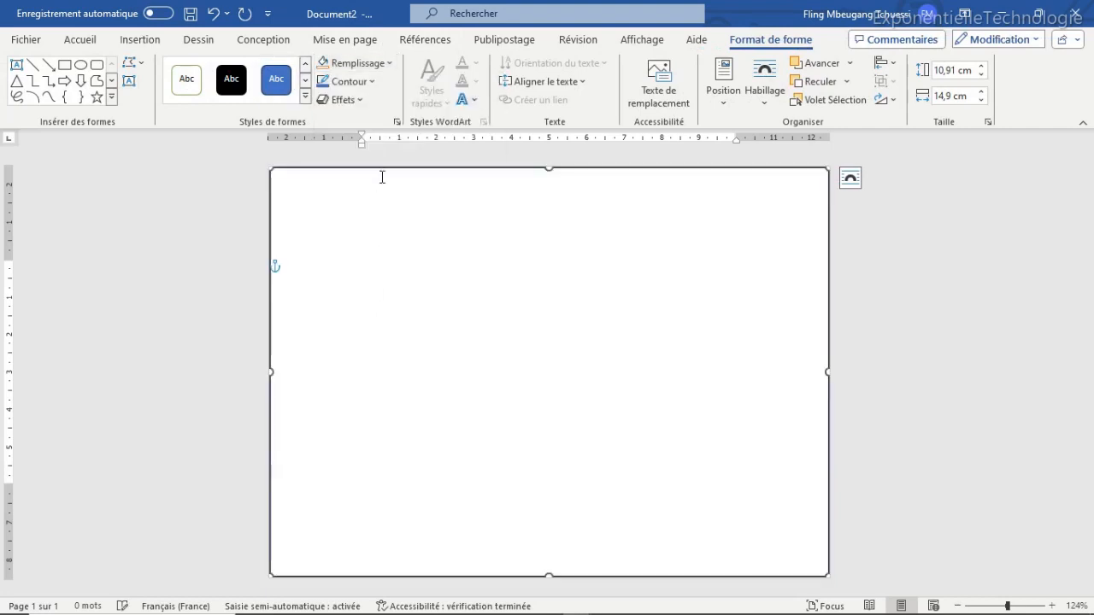
Set the rectangle's outline width to 15 pt
left_click(367, 82)
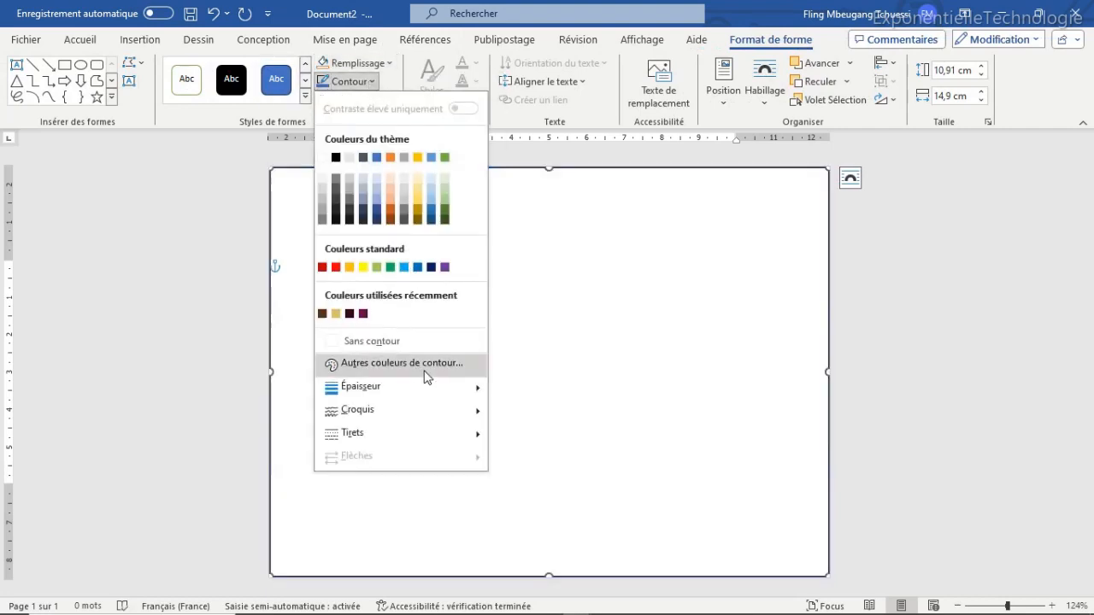
mouse_move(459, 388)
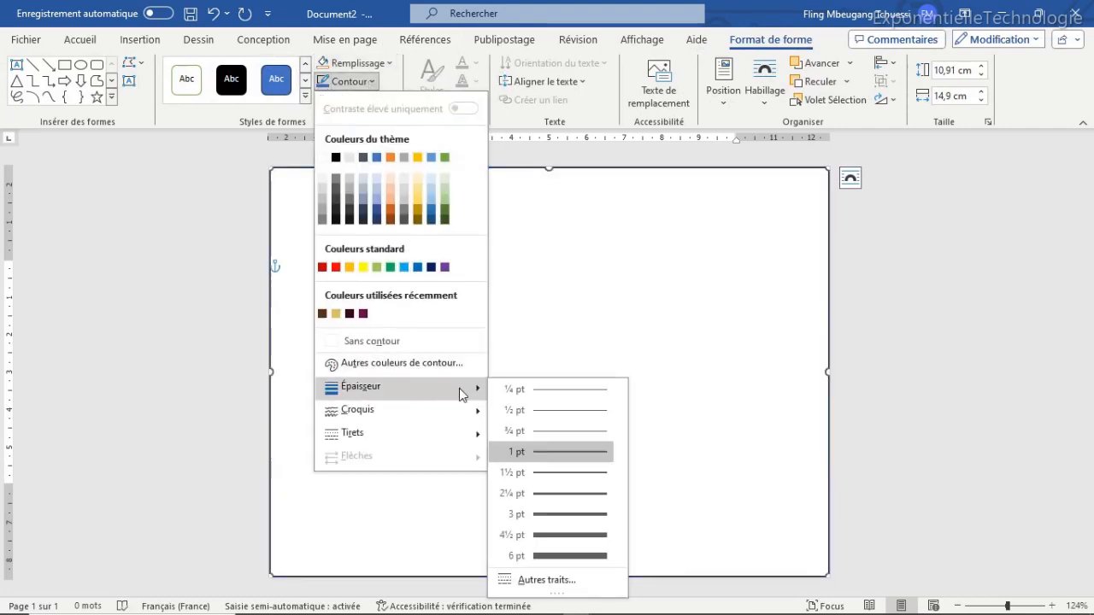
left_click(546, 581)
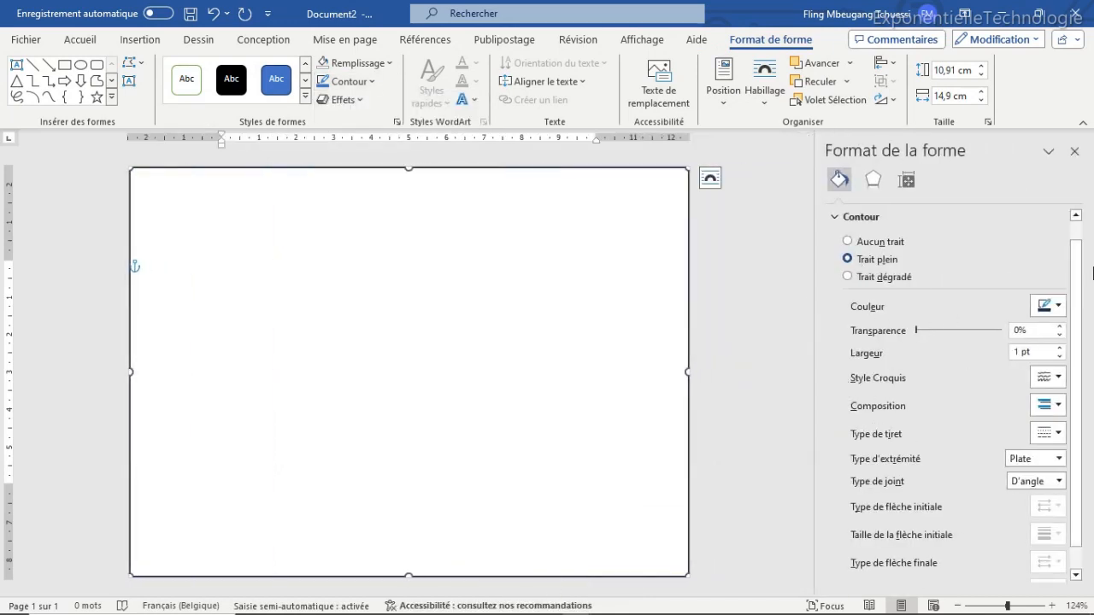
scroll(1079, 282, "down", 1)
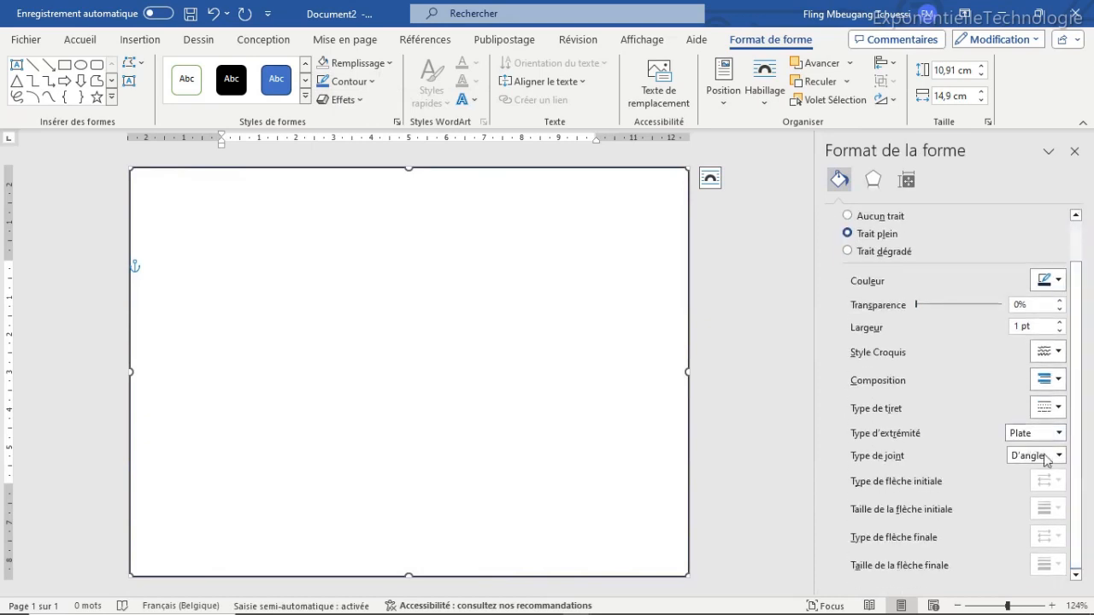
left_click_drag(1019, 331, 1009, 334)
type("15")
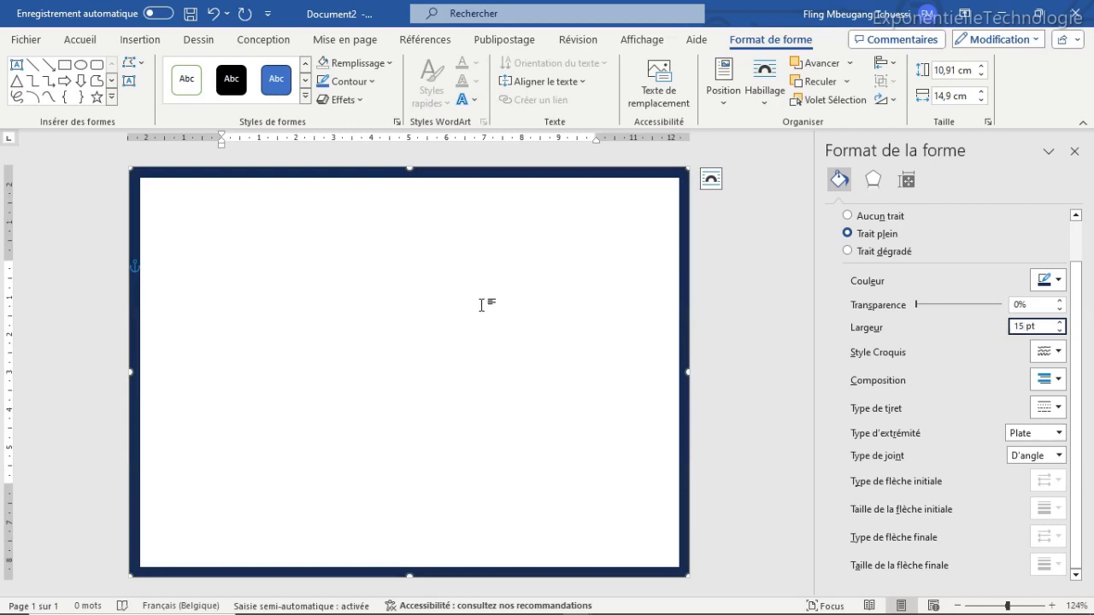
left_click(532, 303)
Shrink the rectangle to about 14.45 cm by 10.45 cm so its thick outline fits evenly inside the page edges
left_click(683, 181)
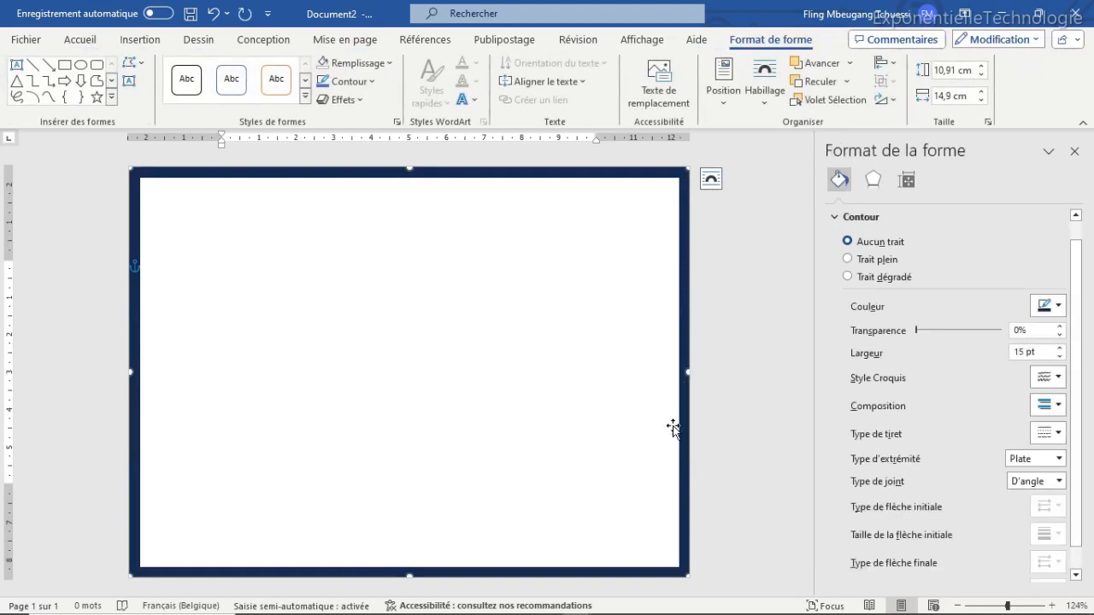
left_click_drag(688, 577, 675, 566)
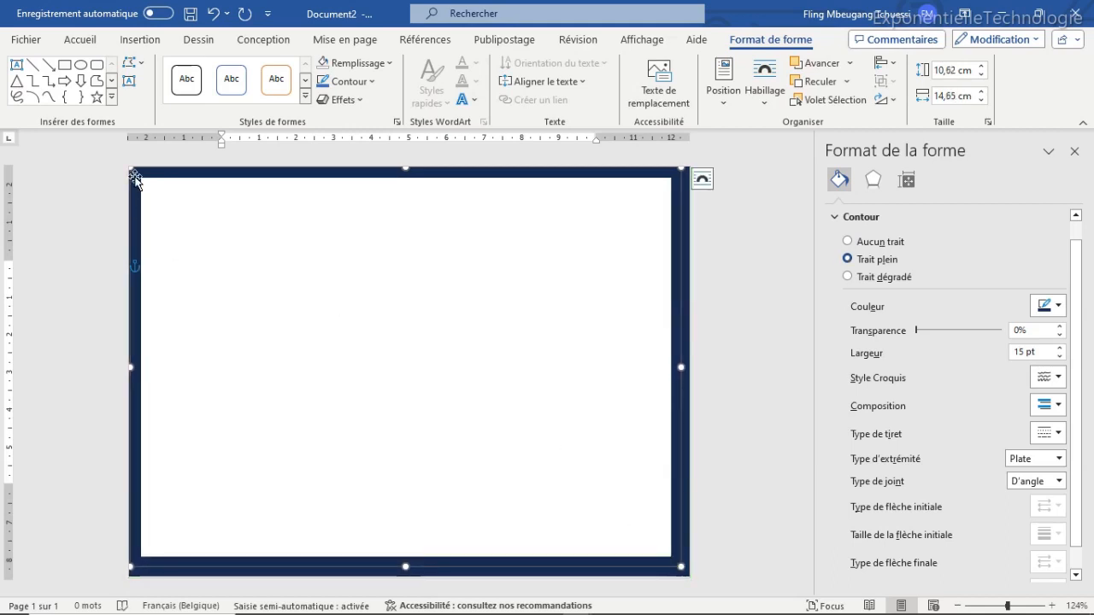
left_click_drag(126, 167, 141, 182)
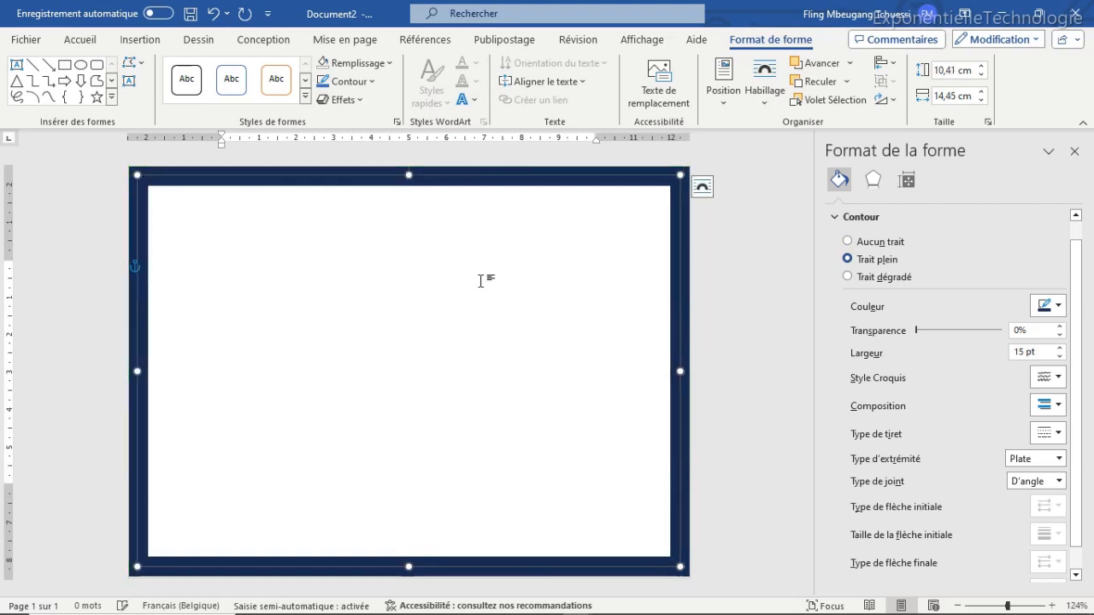
left_click_drag(677, 370, 675, 370)
left_click_drag(137, 371, 136, 372)
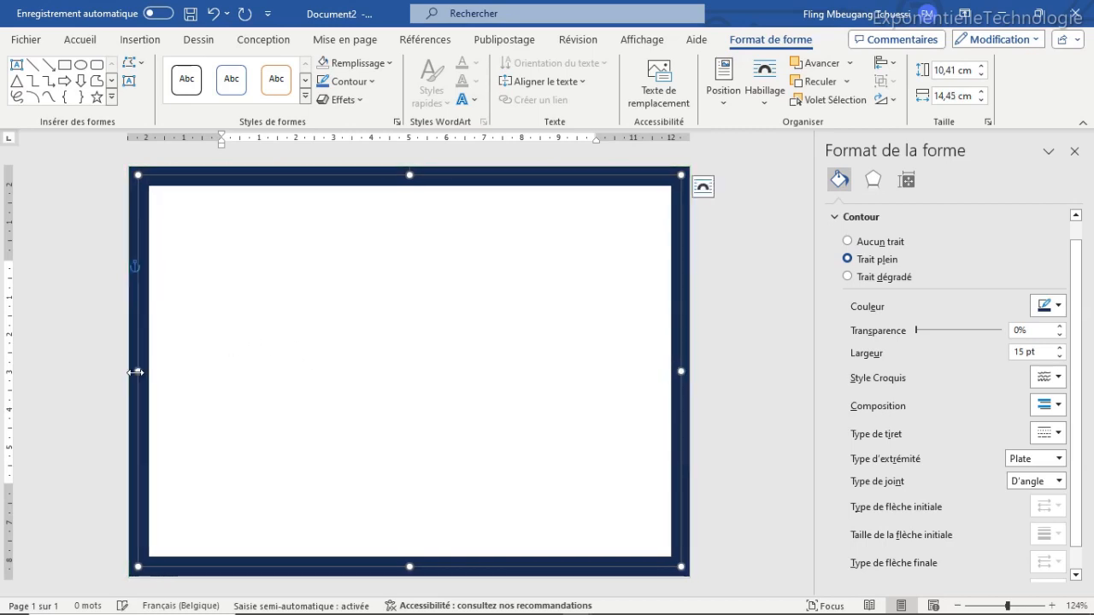
left_click_drag(407, 568, 409, 568)
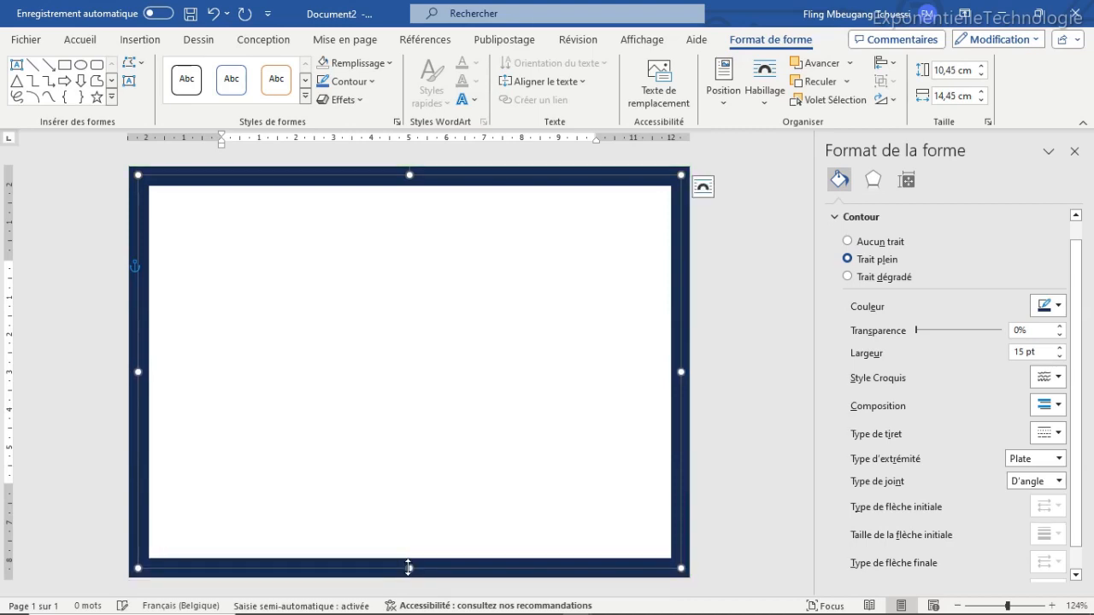
left_click(413, 505)
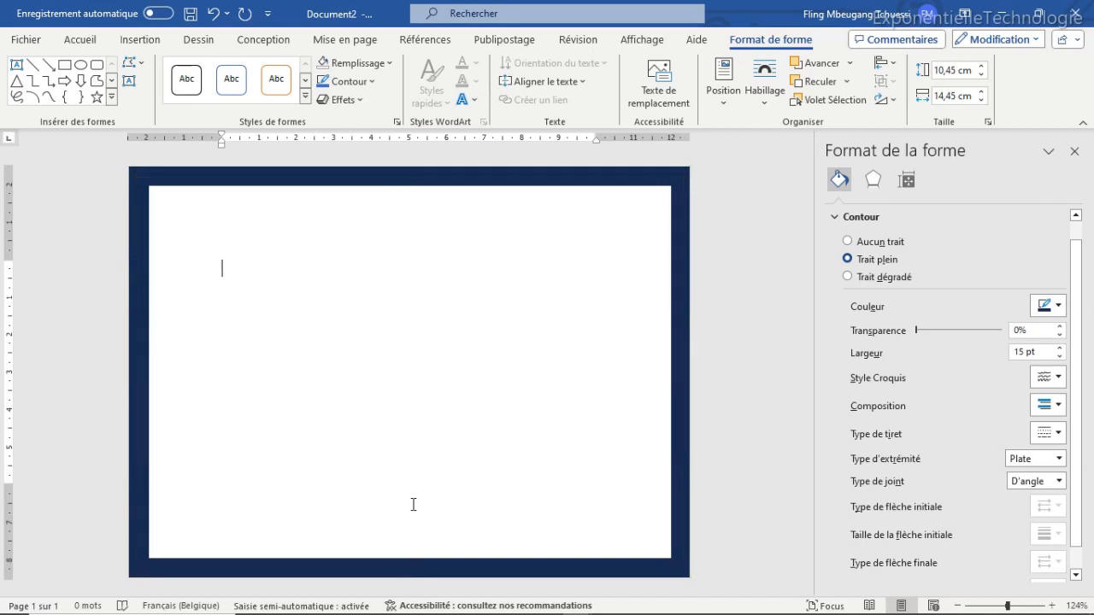
Switch the rectangle's outline to a gradient line and delete its two intermediate gradient stops
left_click(683, 306)
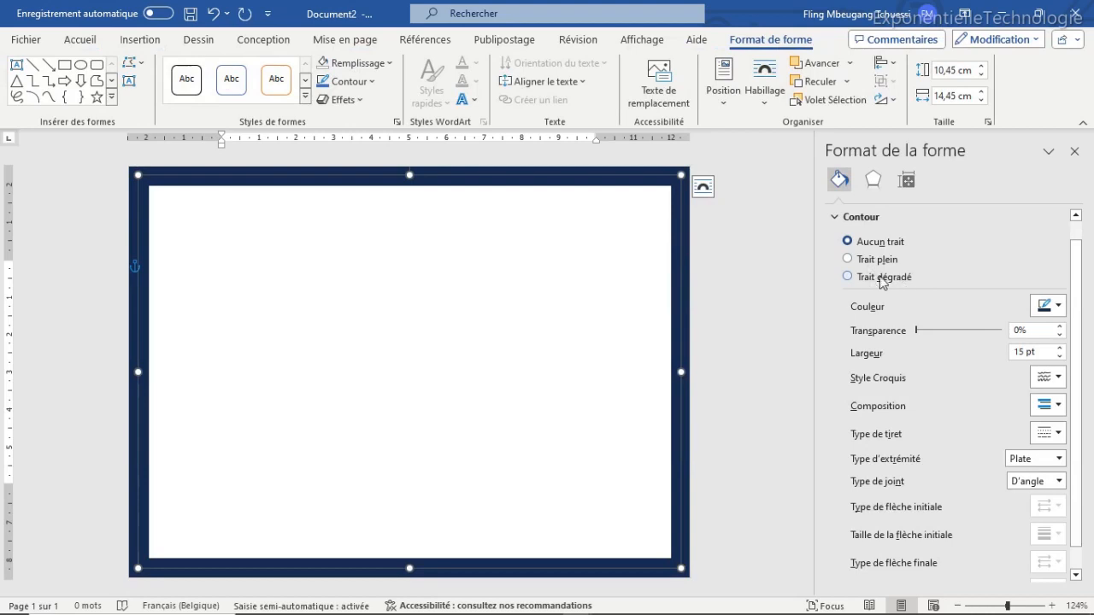
left_click(887, 280)
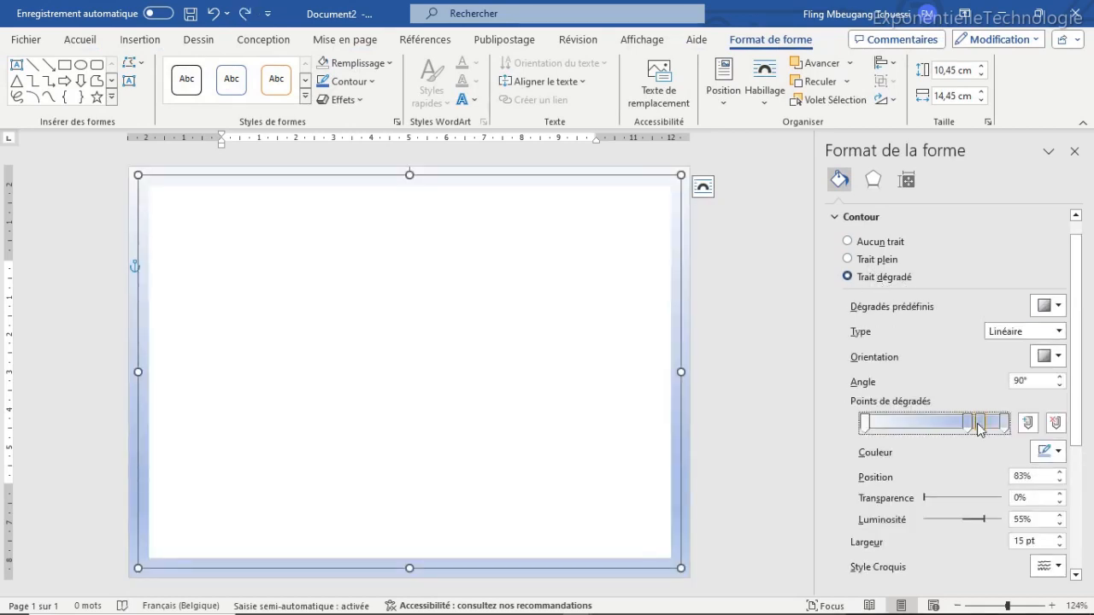
key("Delete")
key("Delete")
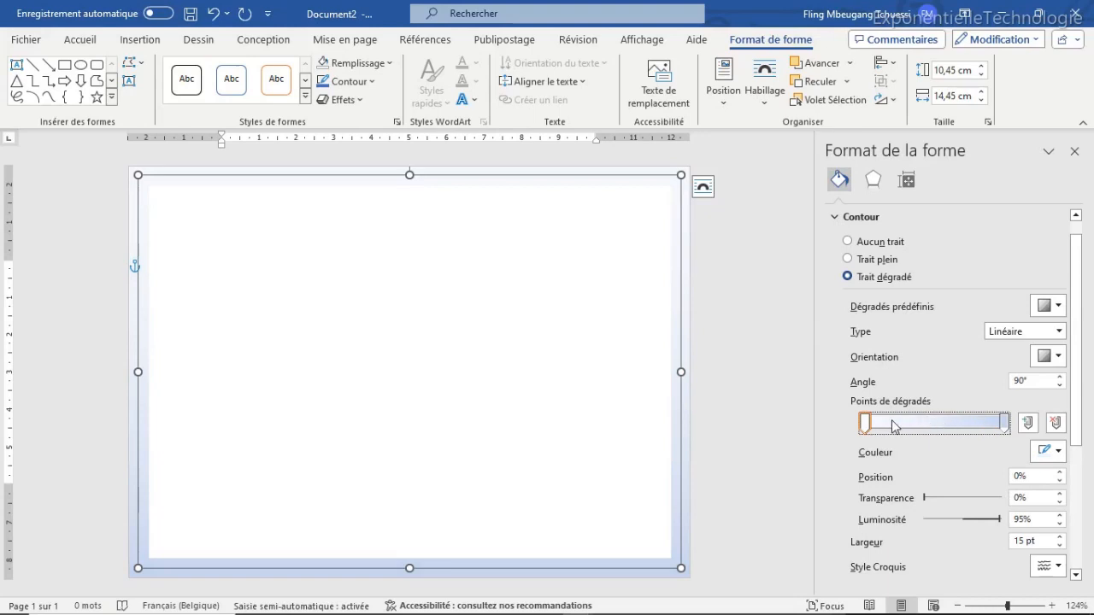
left_click(1060, 455)
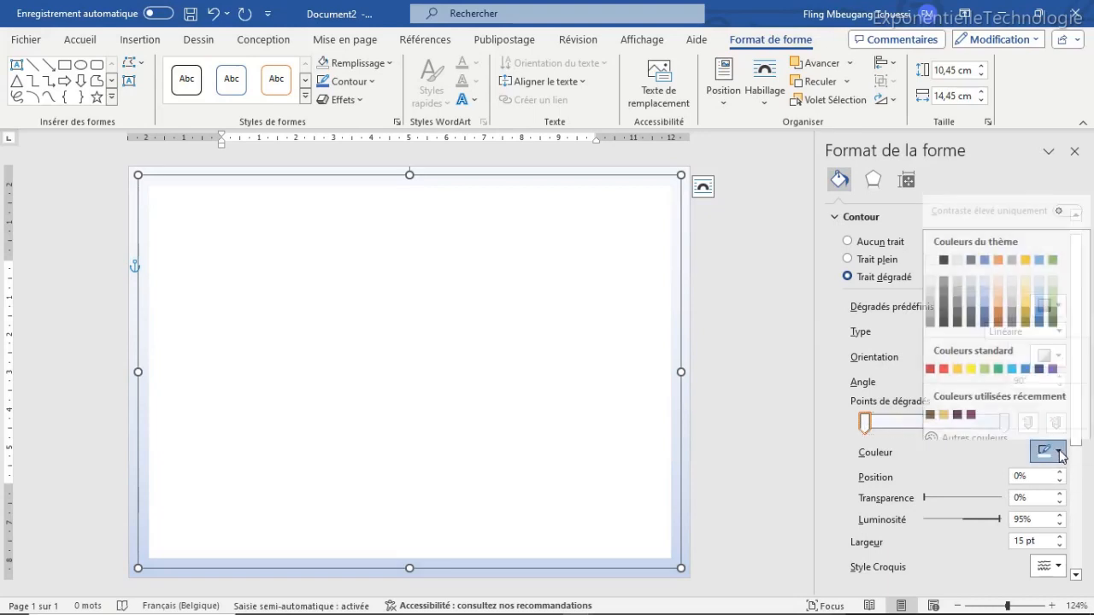
left_click(978, 431)
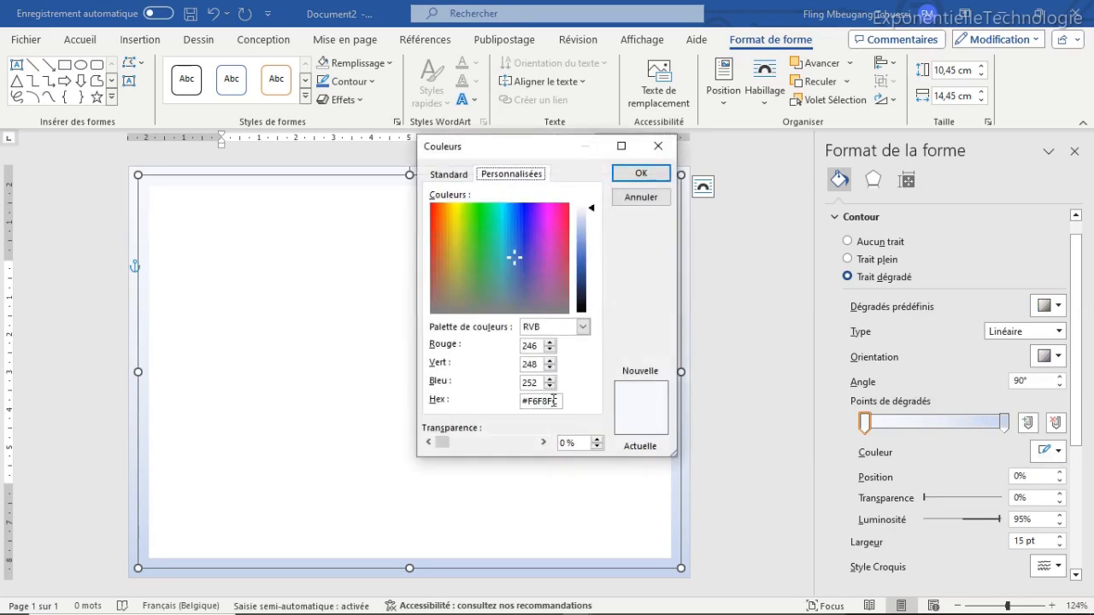
left_click(655, 174)
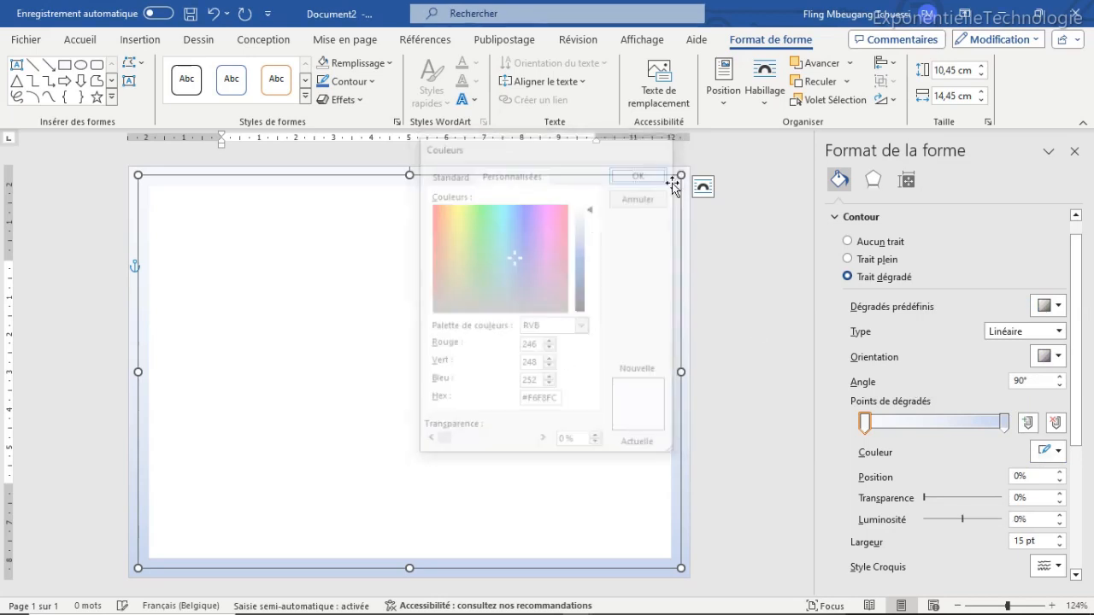
Colour the outline's first gradient stop with the recently used dark magenta and its last stop with the recent near-black purple
left_click(1058, 451)
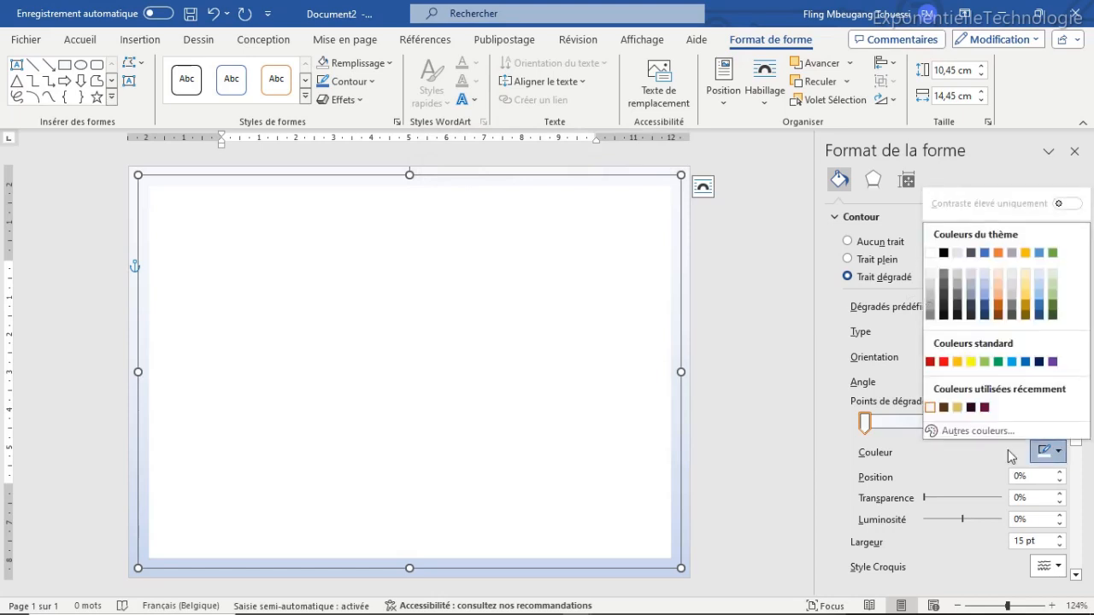
left_click(985, 407)
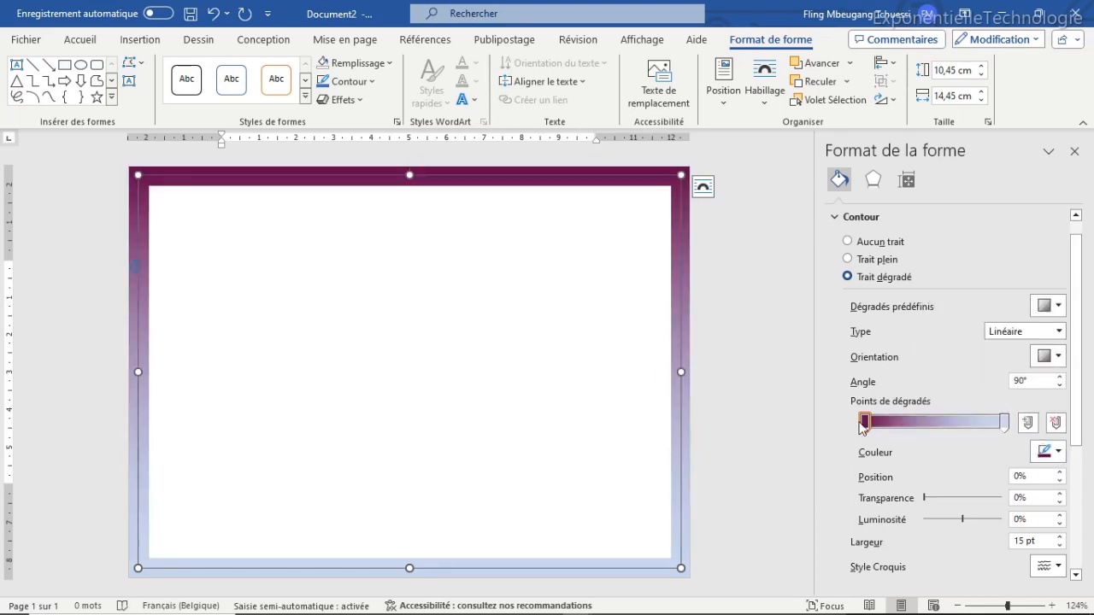
left_click(1005, 421)
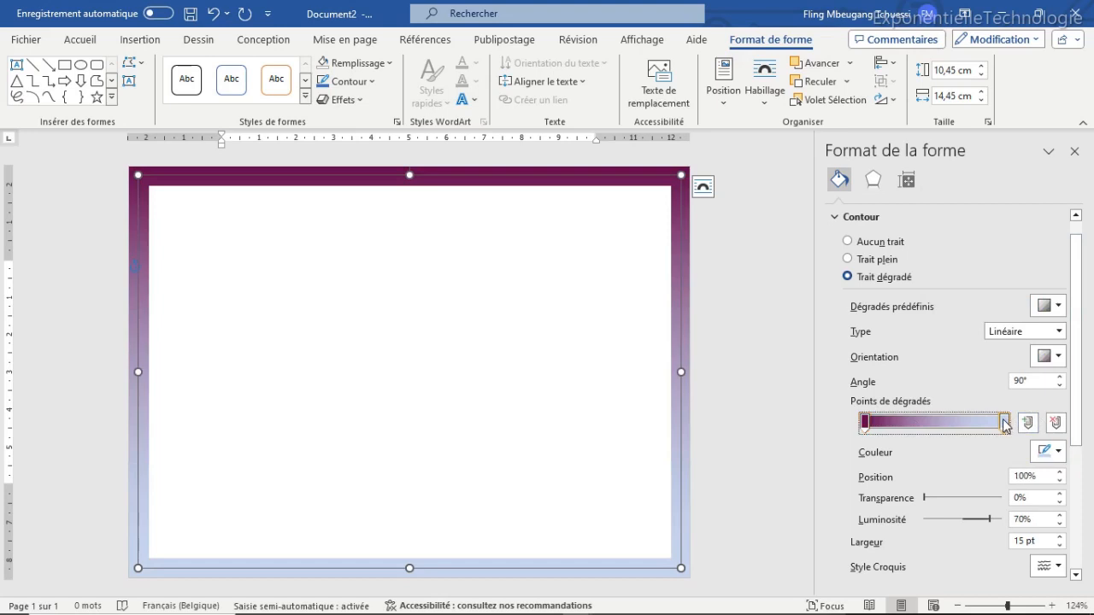
left_click(1060, 453)
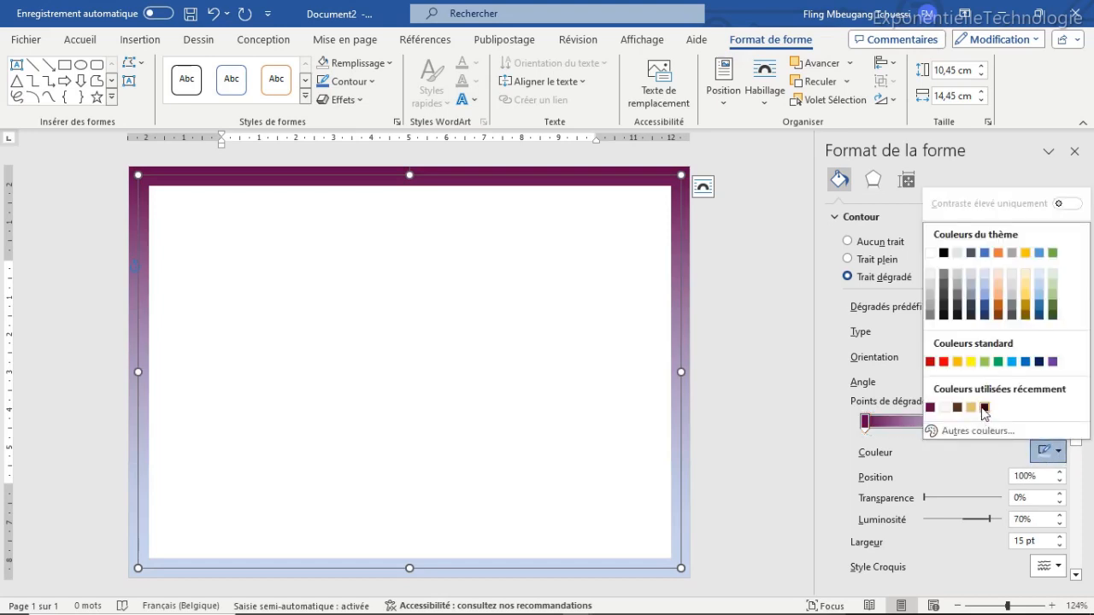
left_click(985, 407)
left_click(552, 395)
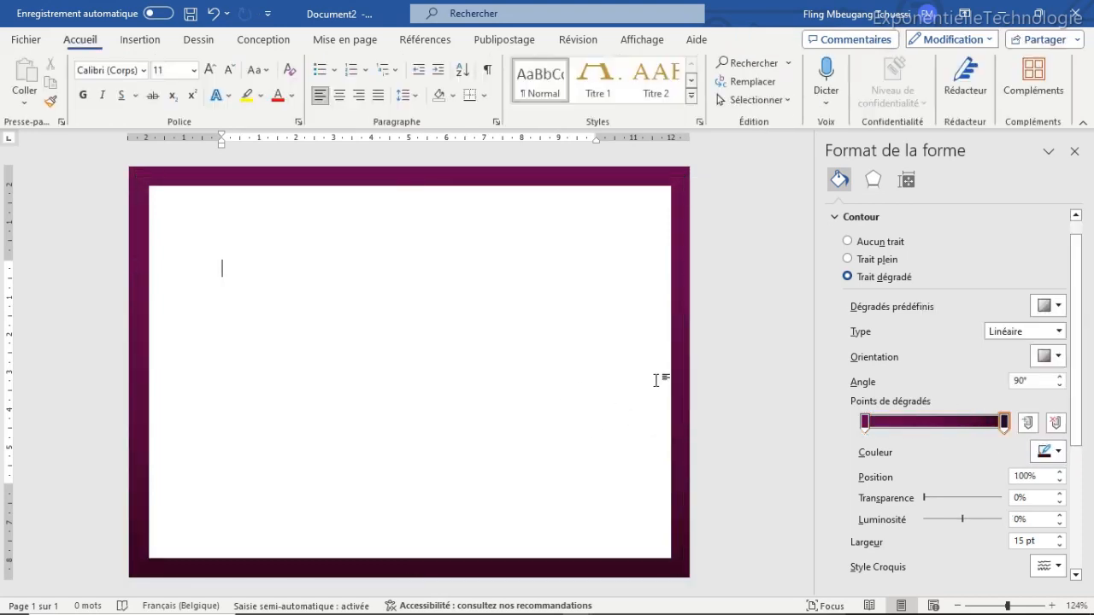
Set the outline's linear gradient direction to 180°, darkest along the page's left edge, and close the shape formatting options
left_click(681, 390)
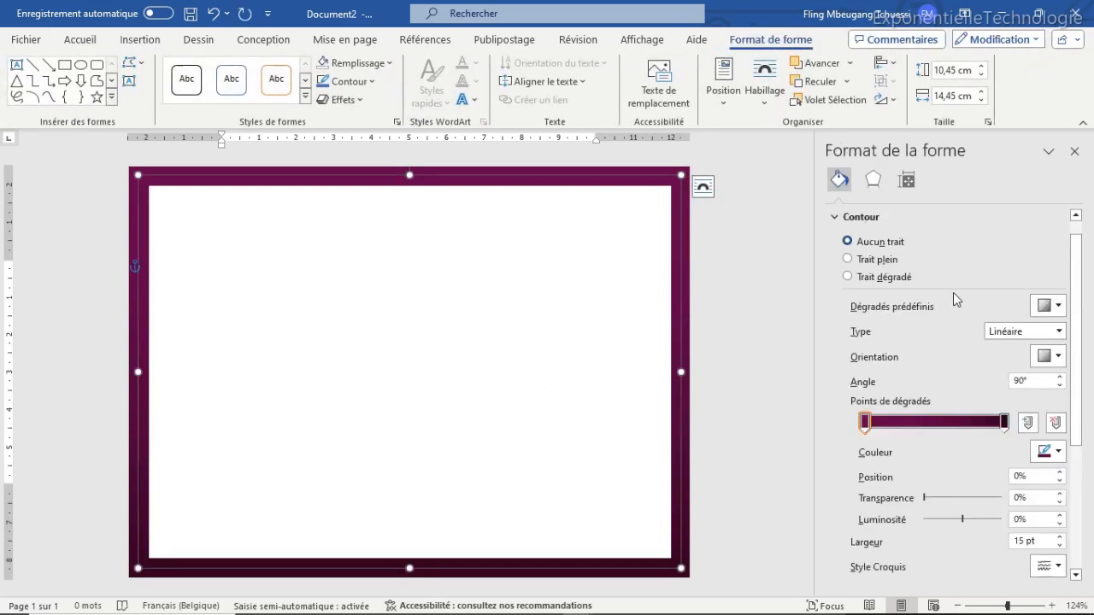
left_click(1060, 358)
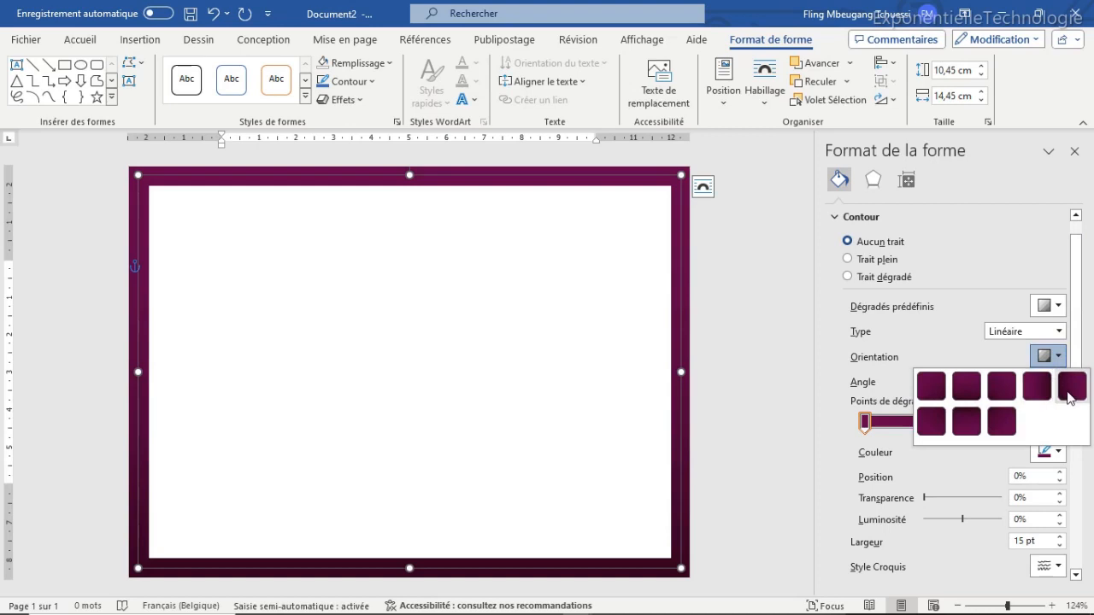
left_click(1070, 386)
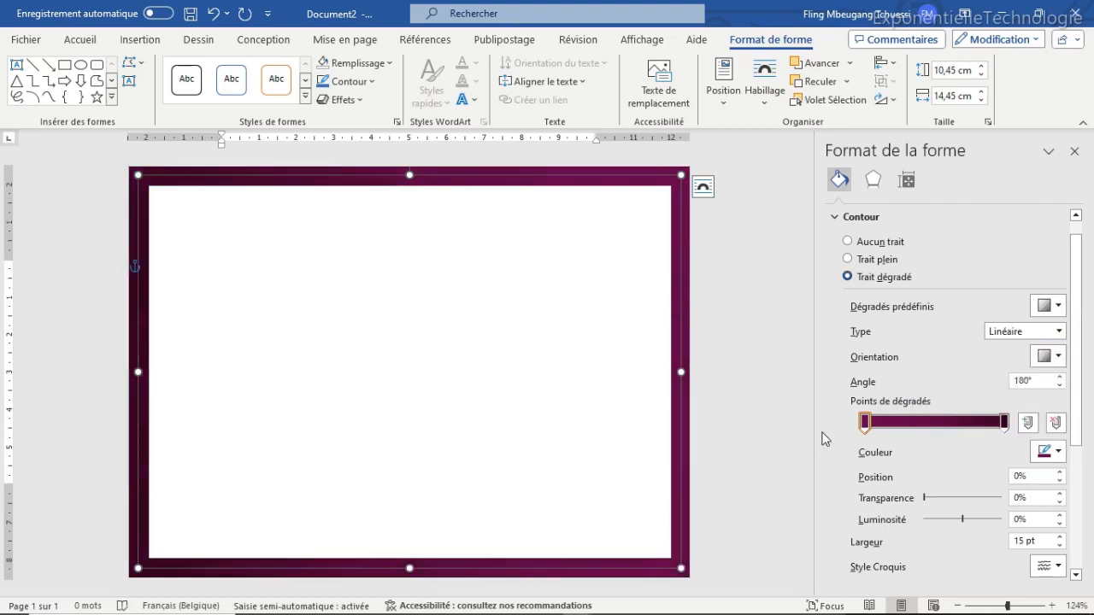
left_click(586, 376)
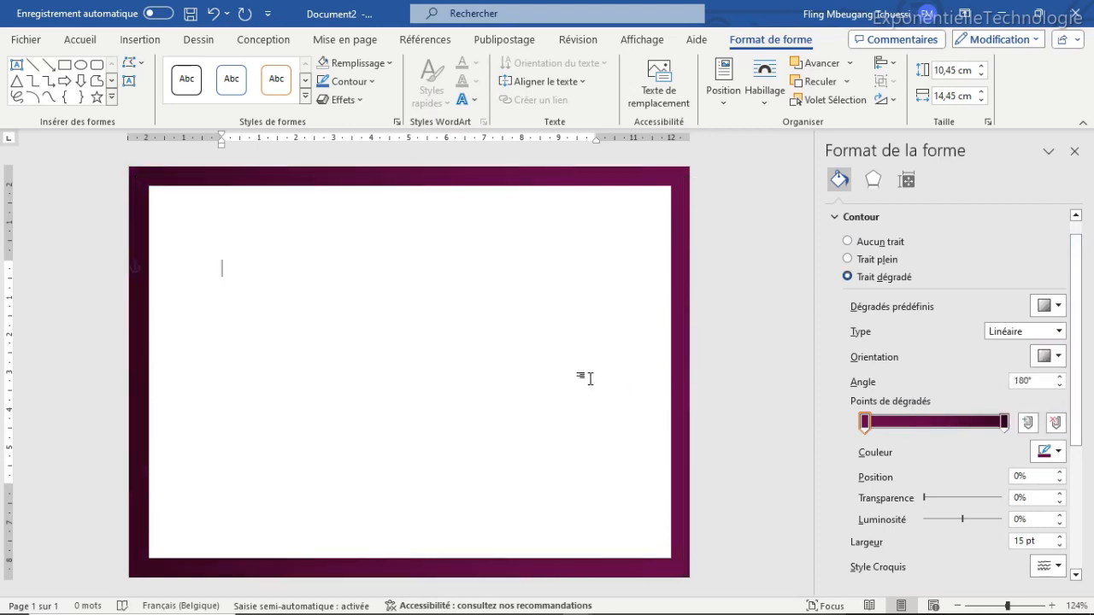
left_click(1073, 152)
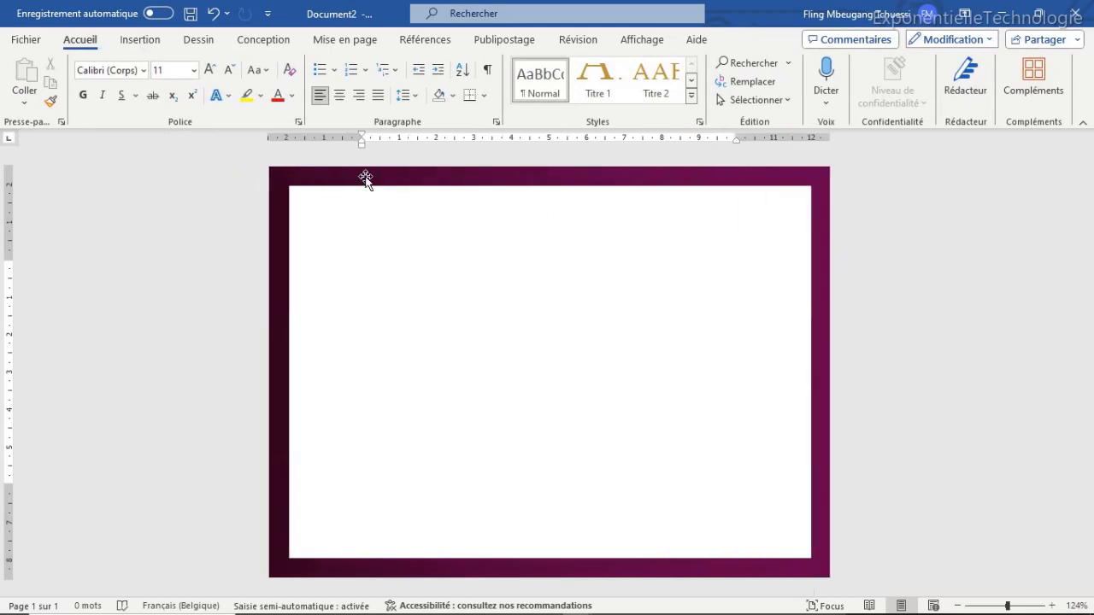
Draw a rectangle about 13.51 cm wide by 9.48 cm high just inside the purple gradient frame
left_click(144, 40)
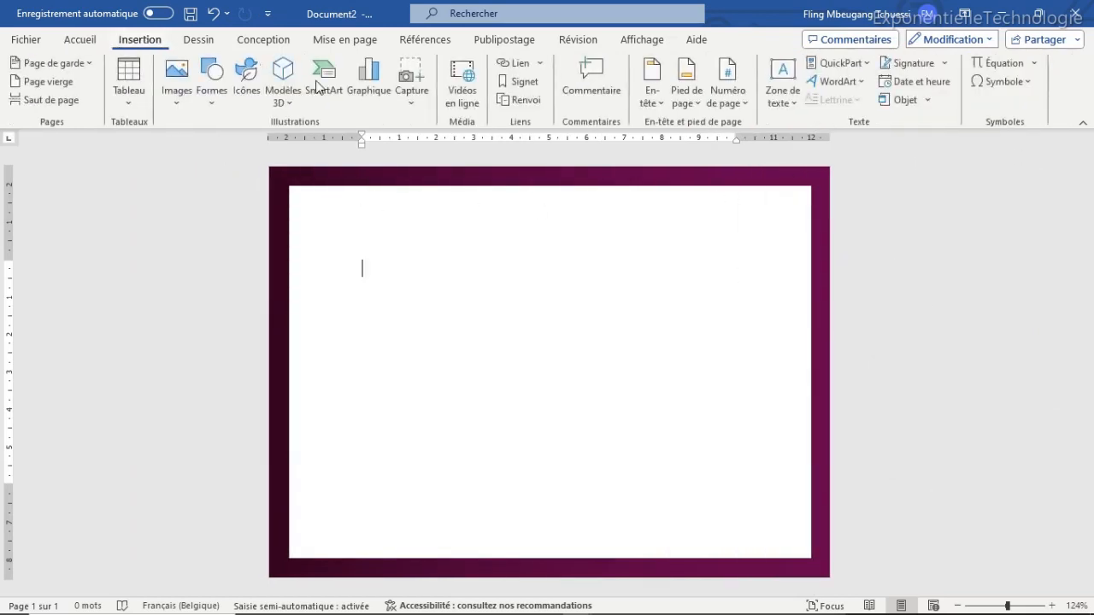
left_click(213, 78)
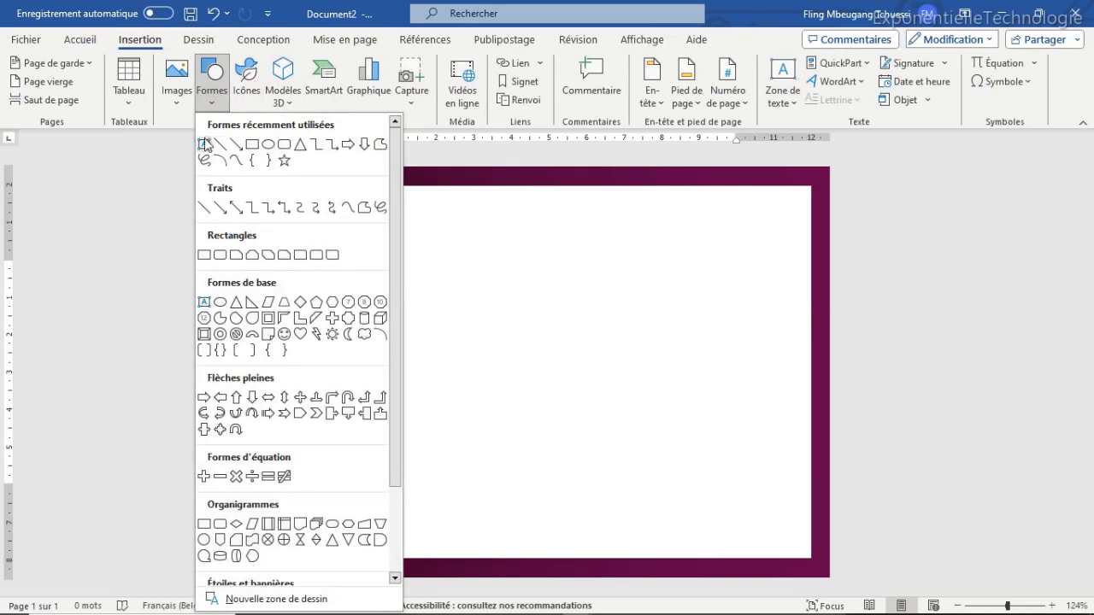
left_click(252, 144)
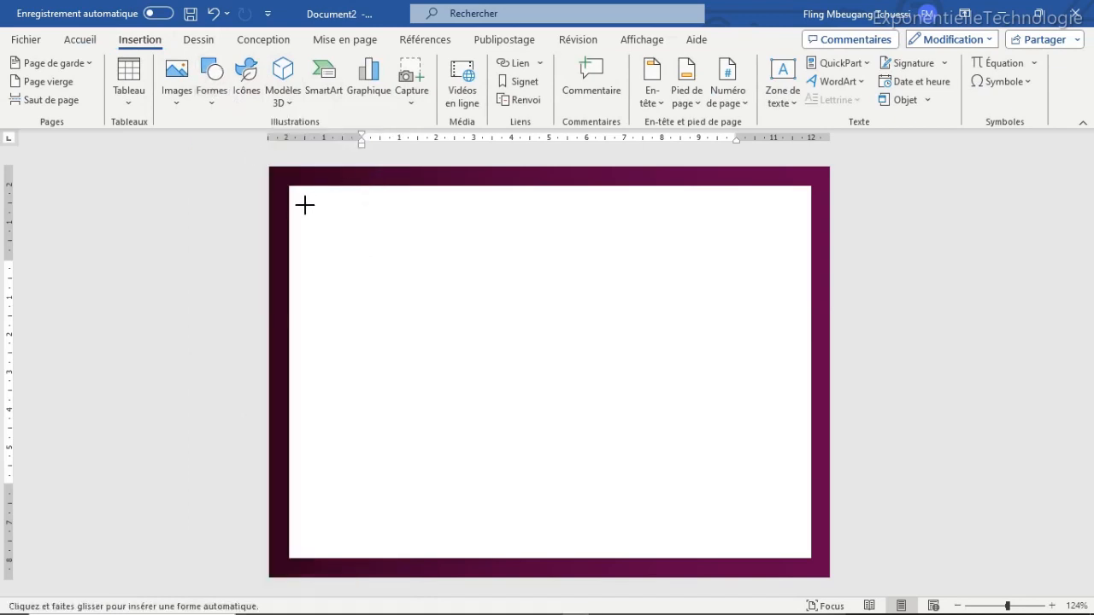
left_click_drag(298, 195, 805, 551)
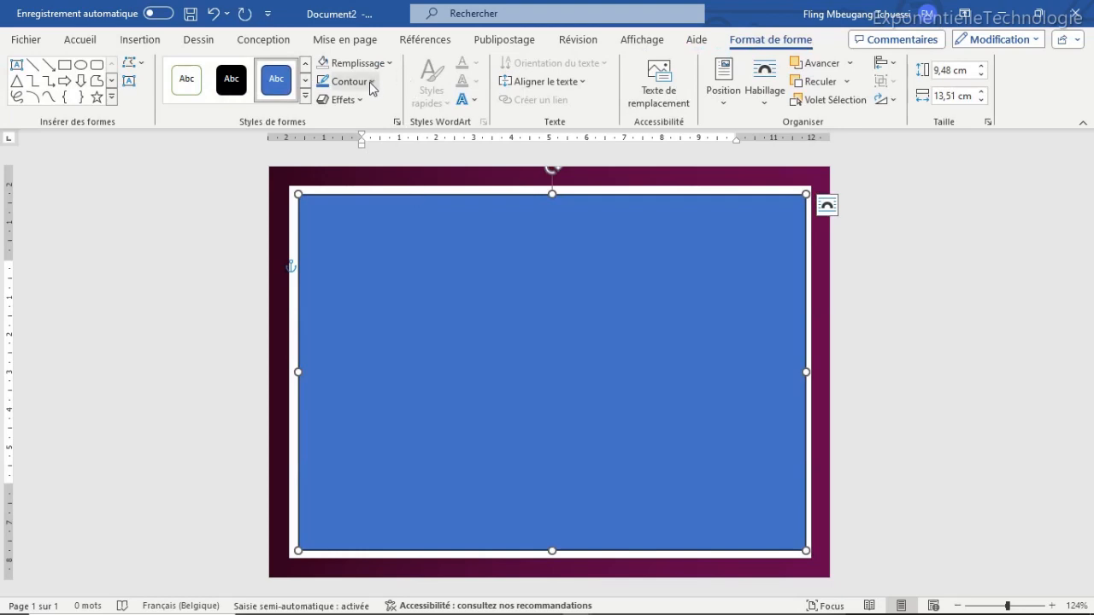
Copy the outer frame's formatting onto the blue inner rectangle with the Format Painter
left_click(90, 42)
left_click(368, 176)
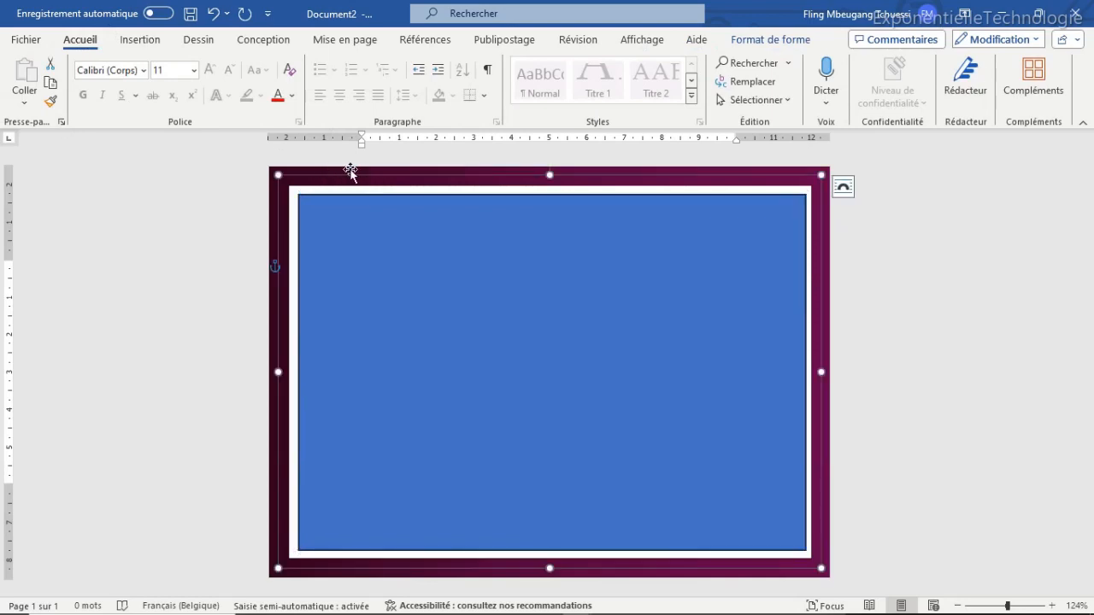
left_click(51, 104)
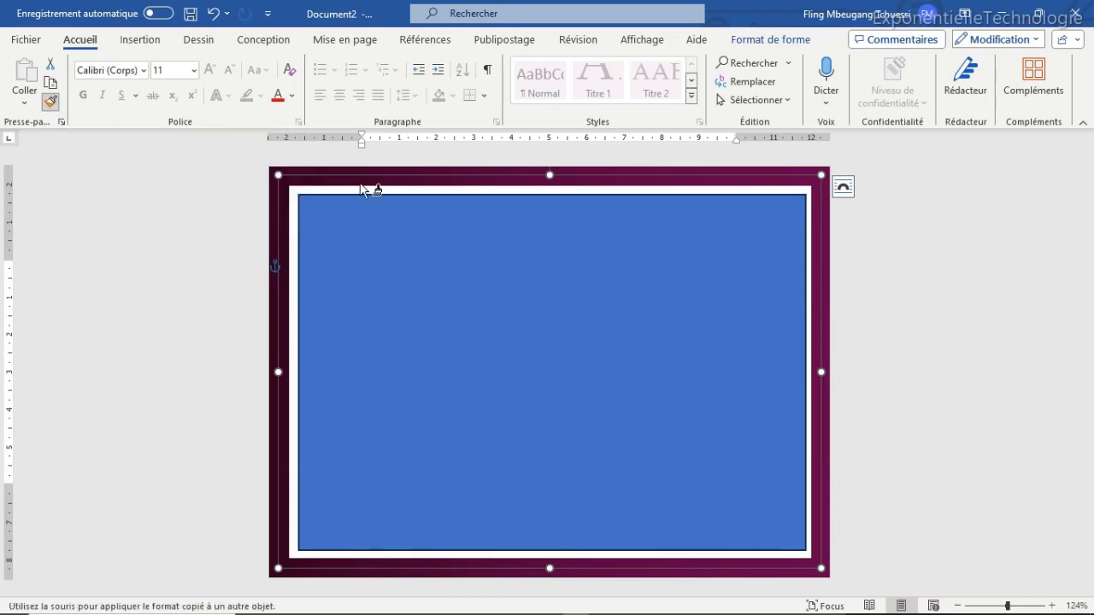
left_click(509, 253)
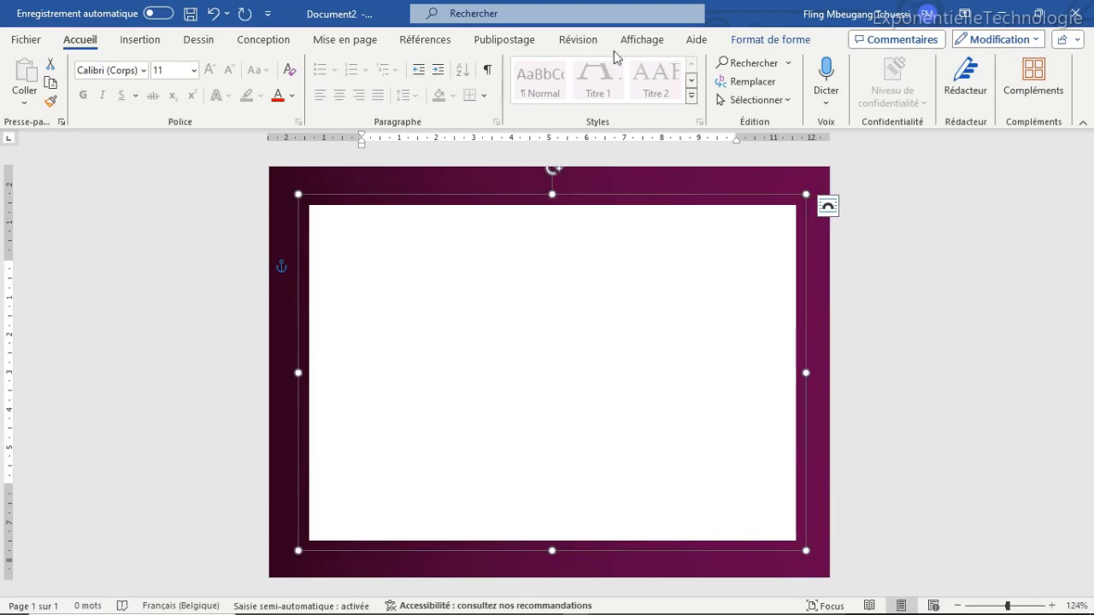
Colour the inner rectangle outline's first gradient stop with the recent gold and its last stop with the recent dark brown
left_click(752, 41)
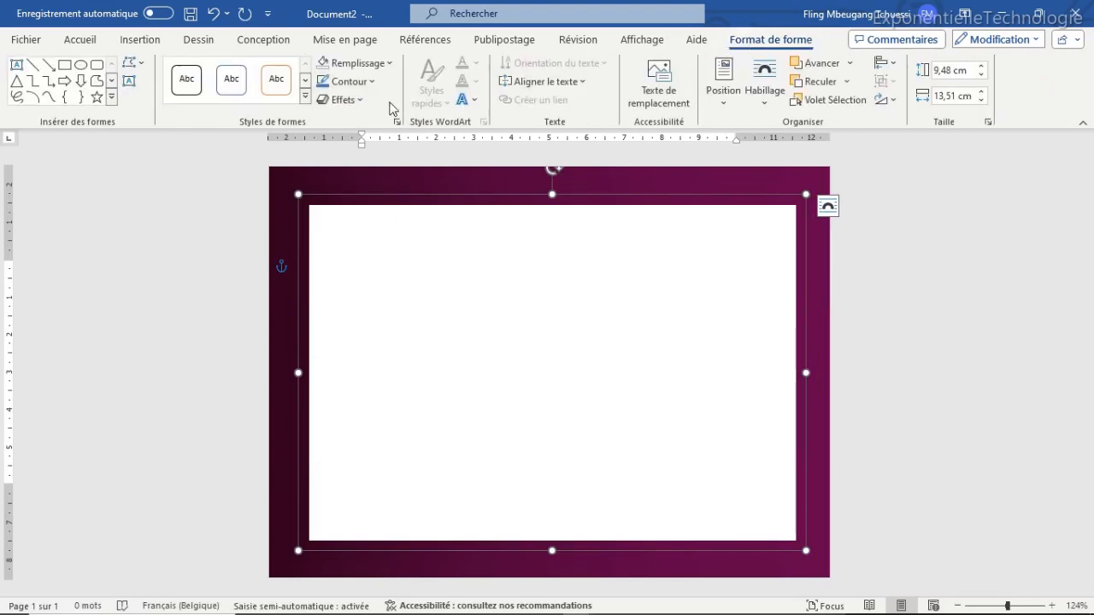
left_click(396, 123)
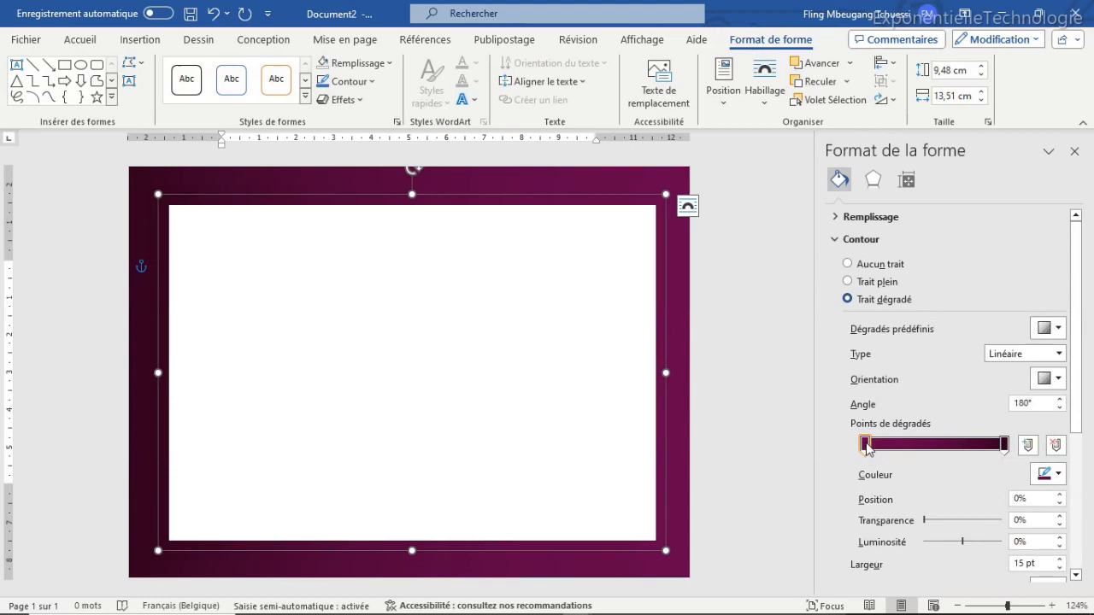
left_click(1058, 475)
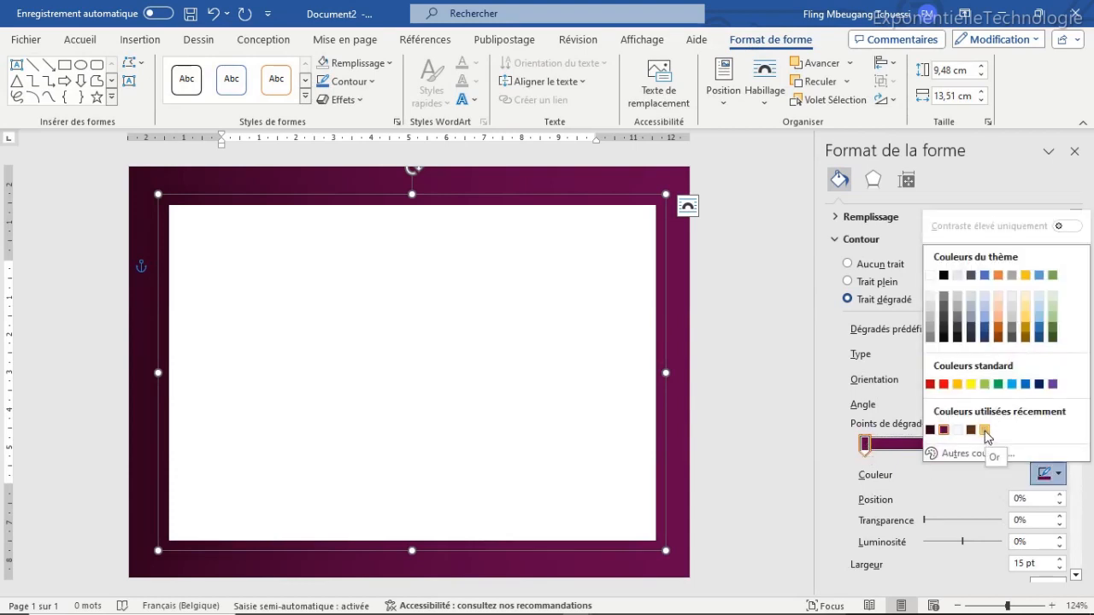
left_click(985, 430)
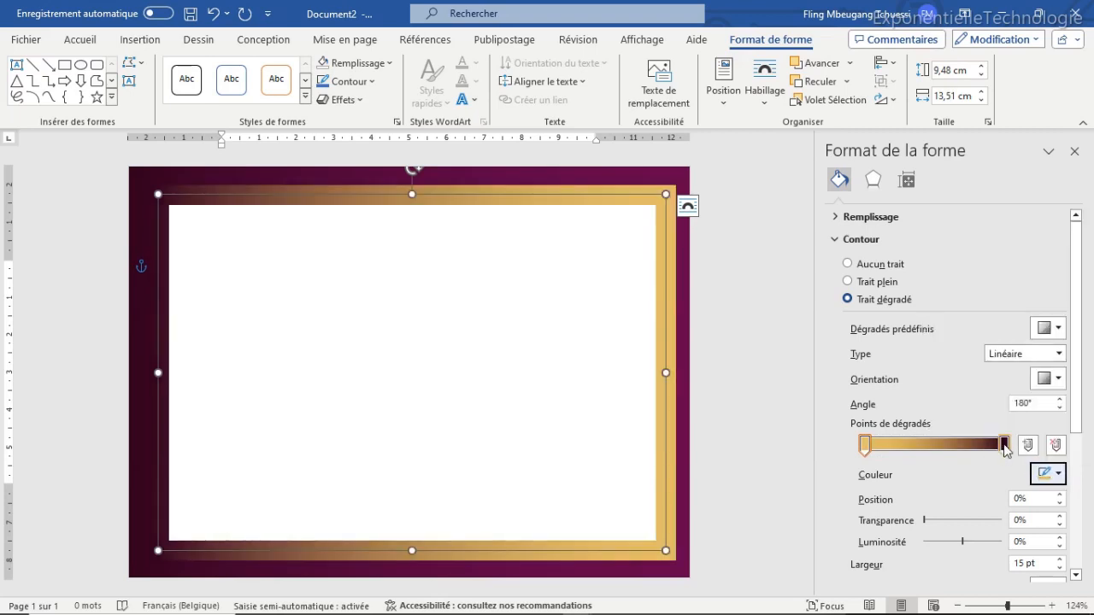
left_click(1005, 445)
left_click(1052, 474)
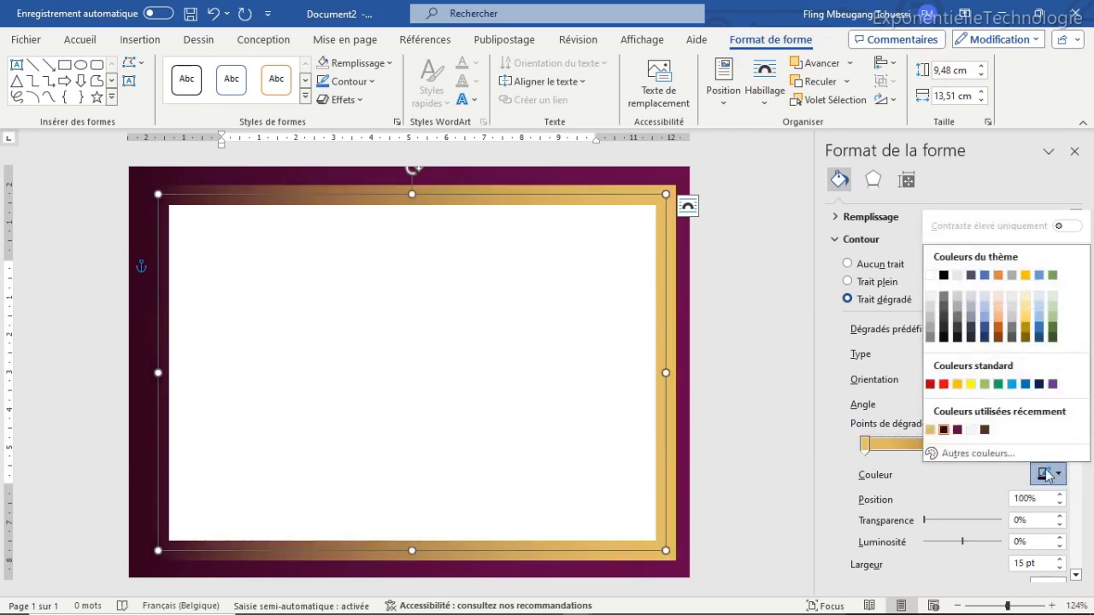
left_click(985, 430)
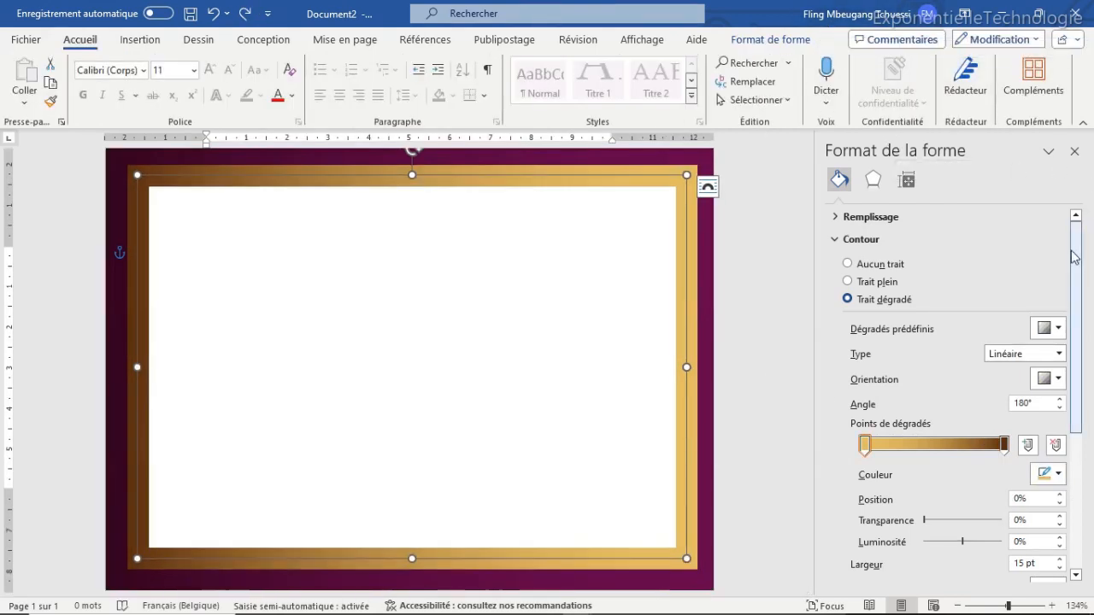
Set the inner rectangle's outline width to 6 pt and close the shape formatting options
left_click_drag(1075, 273, 1075, 362)
left_click(1023, 409)
type("6")
key("Return")
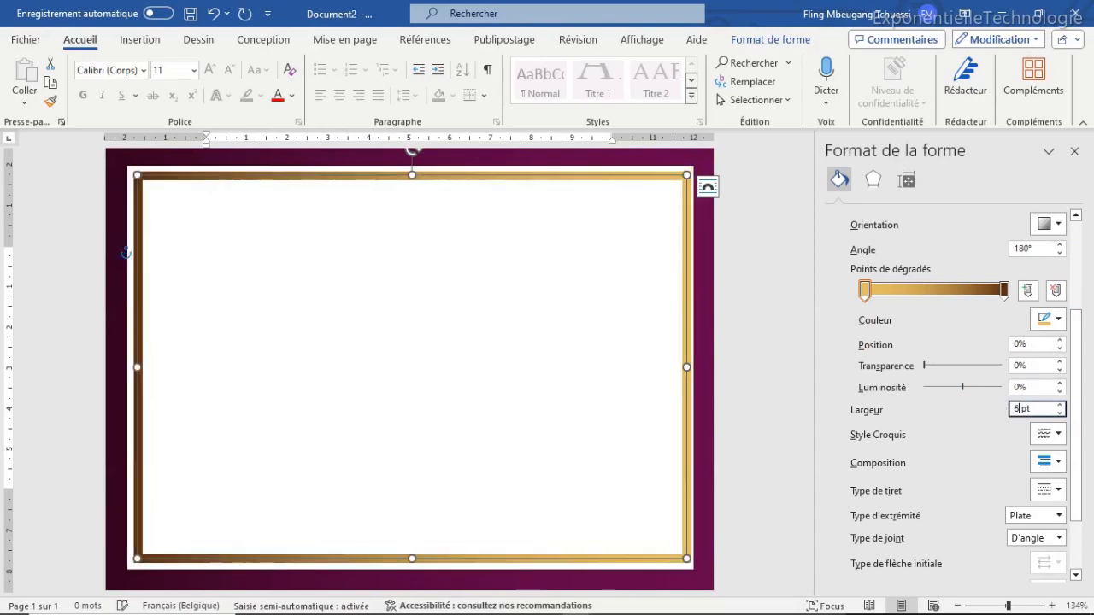
key("Tab")
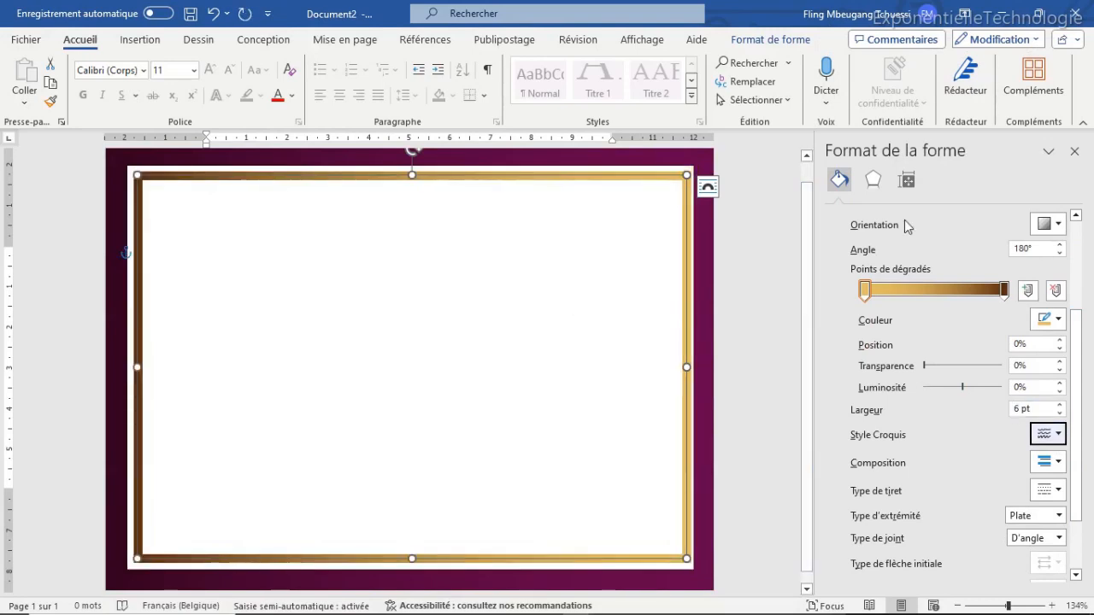
left_click(1074, 151)
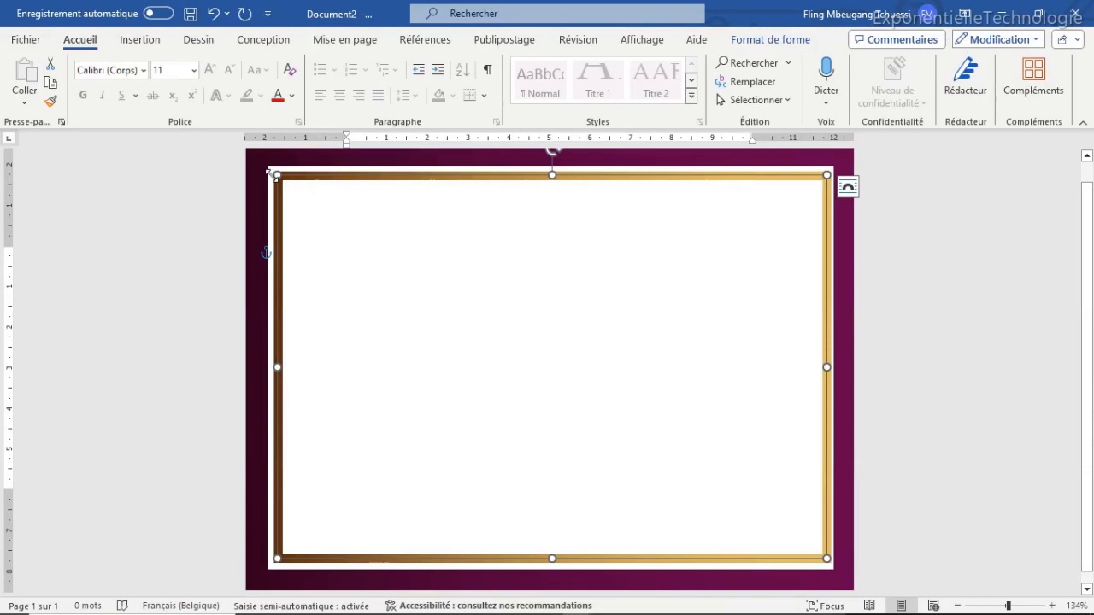
Enlarge the gold rectangle at its upper-left and lower-right corners so it meets the purple frame's inner edges, and deselect it
left_click_drag(276, 175, 271, 170)
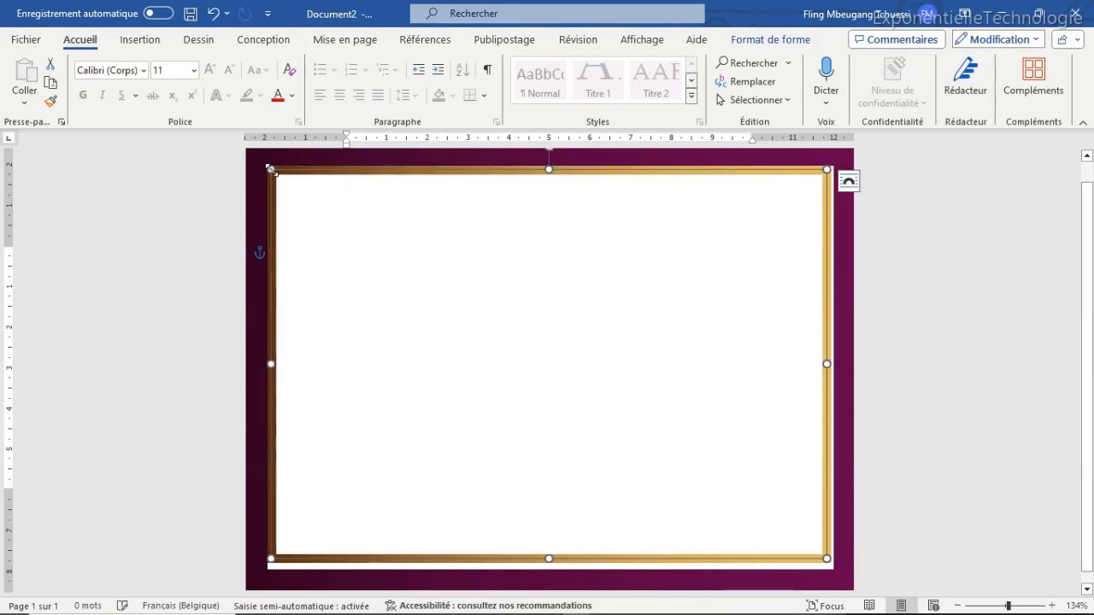
left_click_drag(826, 558, 830, 566)
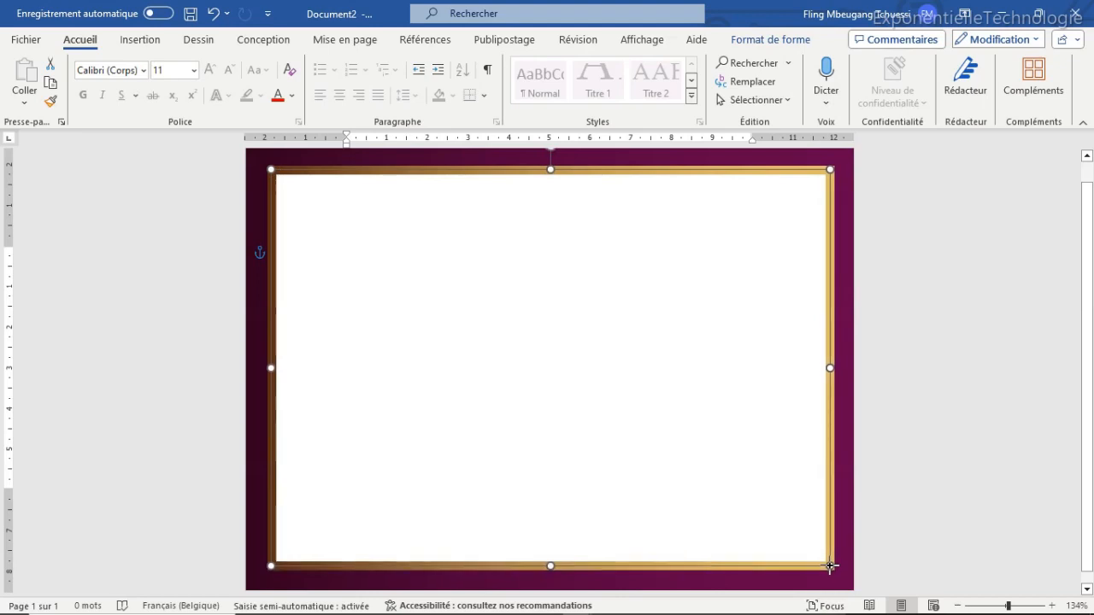
left_click(591, 378)
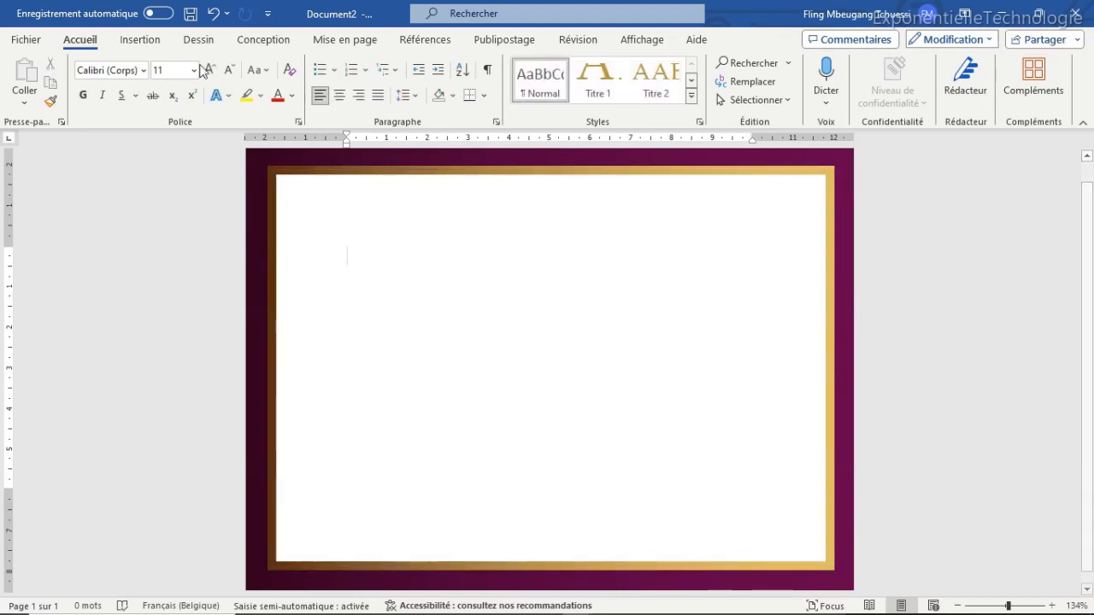
Draw a right triangle in the page's lower-left corner and enlarge it to about 3.7 cm wide by 3.6 cm high
left_click(143, 40)
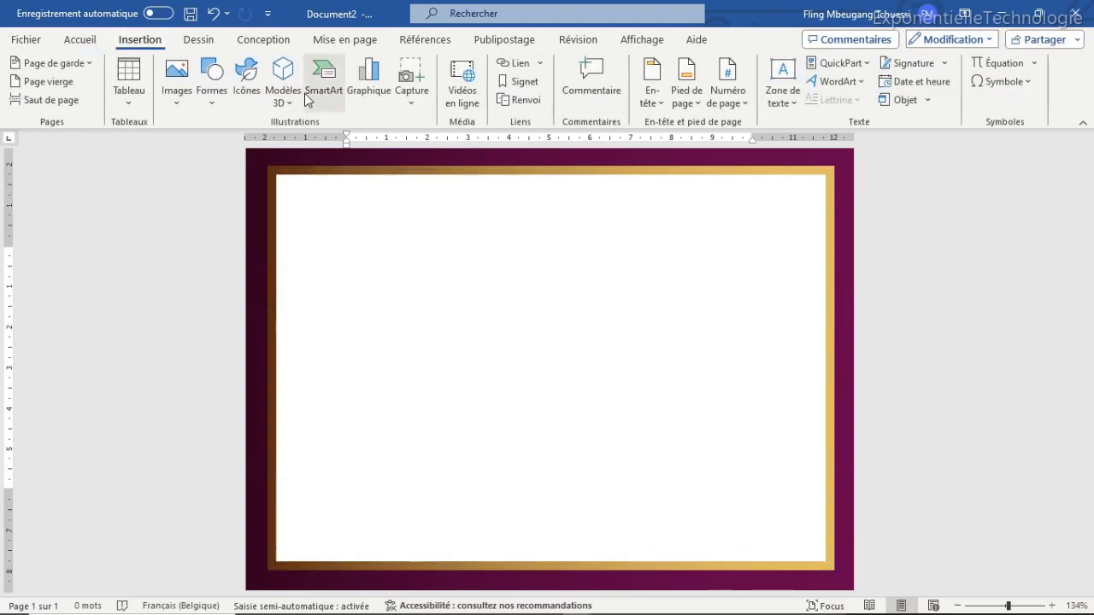
left_click(213, 94)
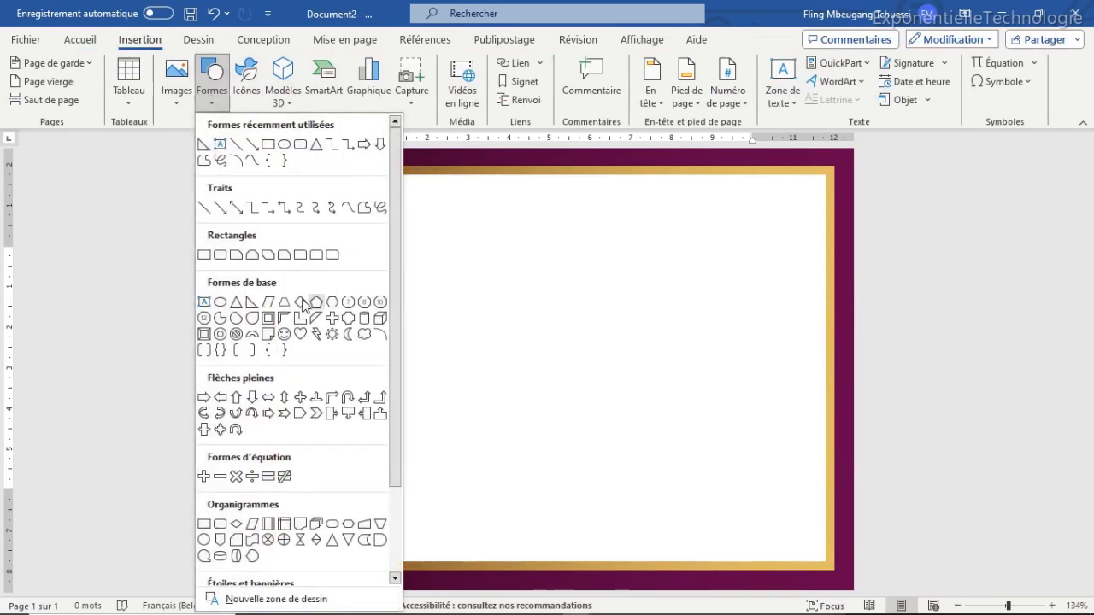
left_click(251, 302)
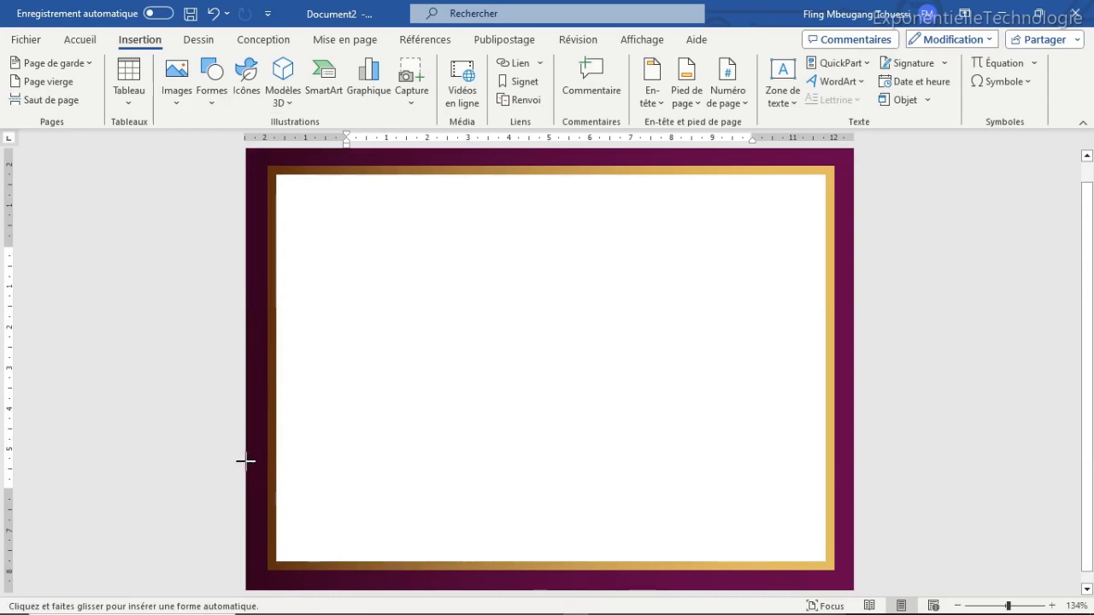
left_click_drag(246, 462, 386, 577)
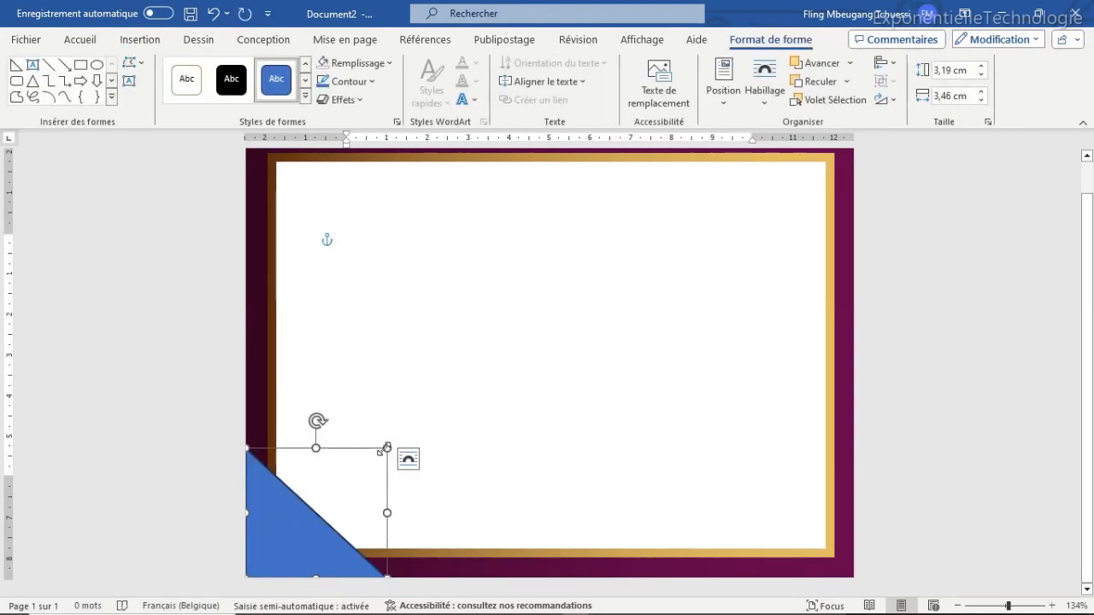
left_click_drag(388, 448, 396, 431)
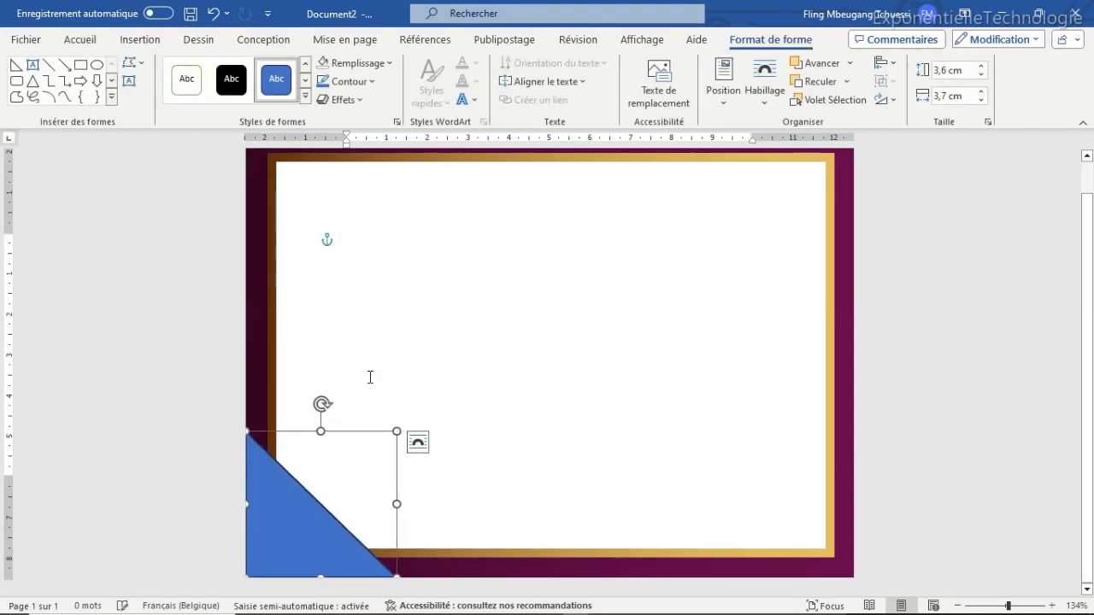
Remove the corner triangle's outline
left_click(377, 85)
left_click(398, 338)
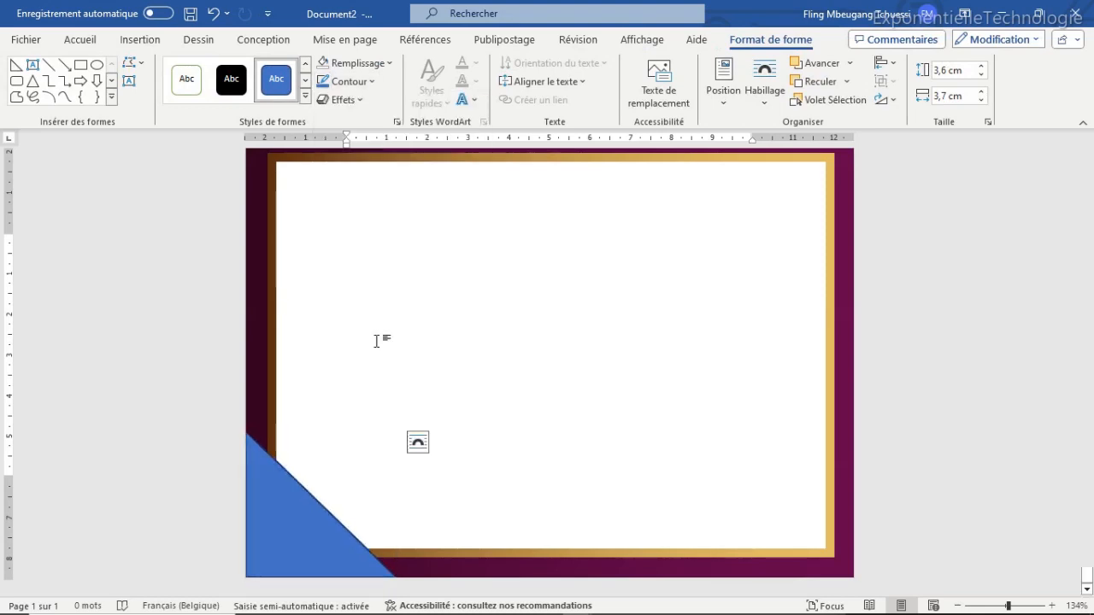
left_click(385, 63)
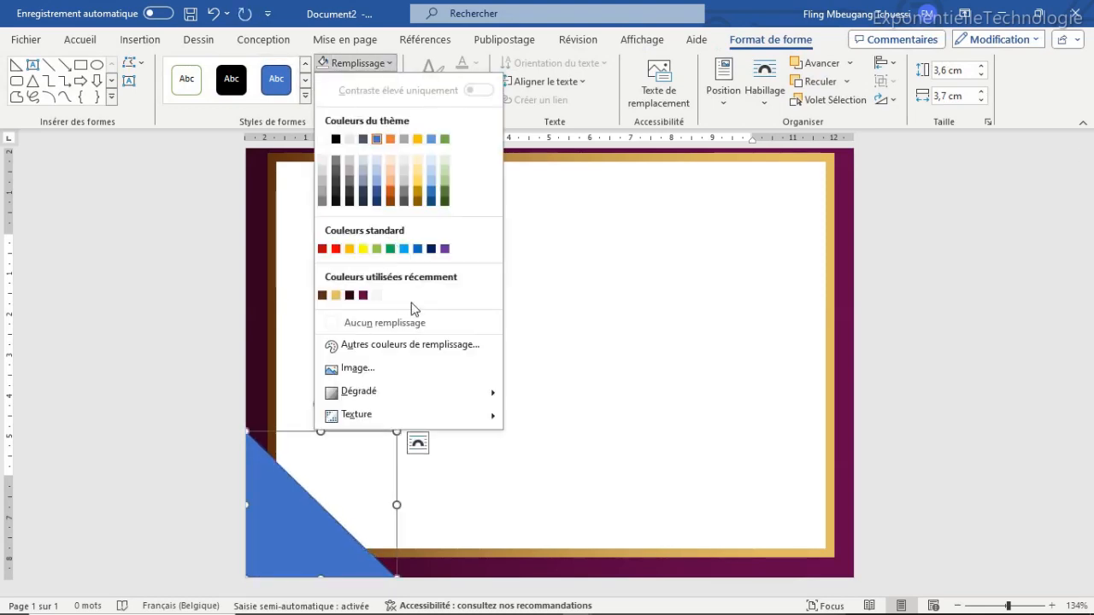
left_click(593, 264)
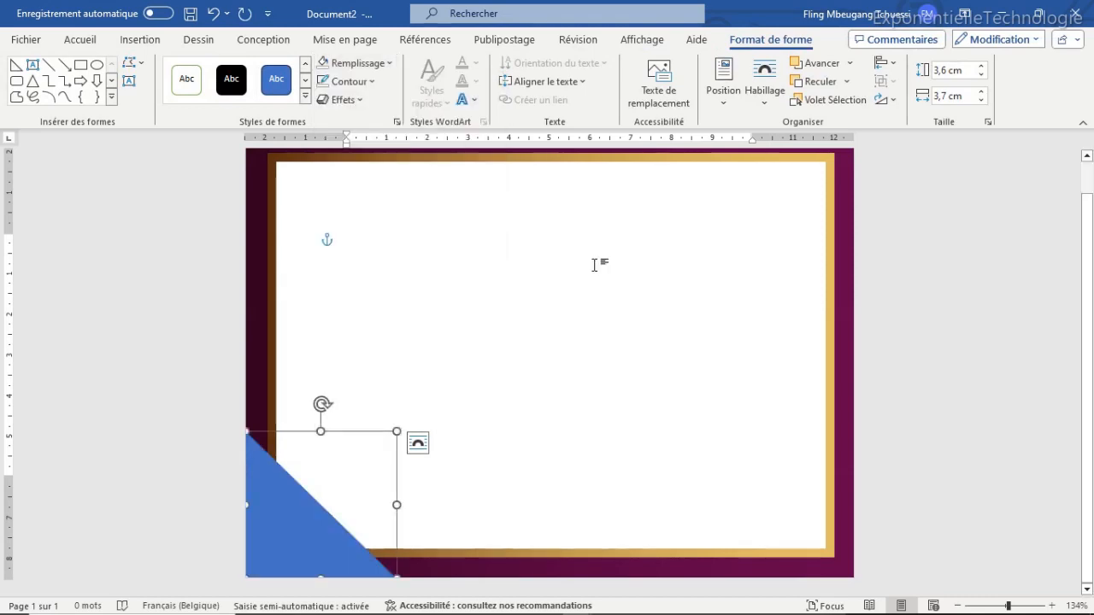
Switch the corner triangle's fill to a gradient fill in the shape formatting options
left_click(397, 122)
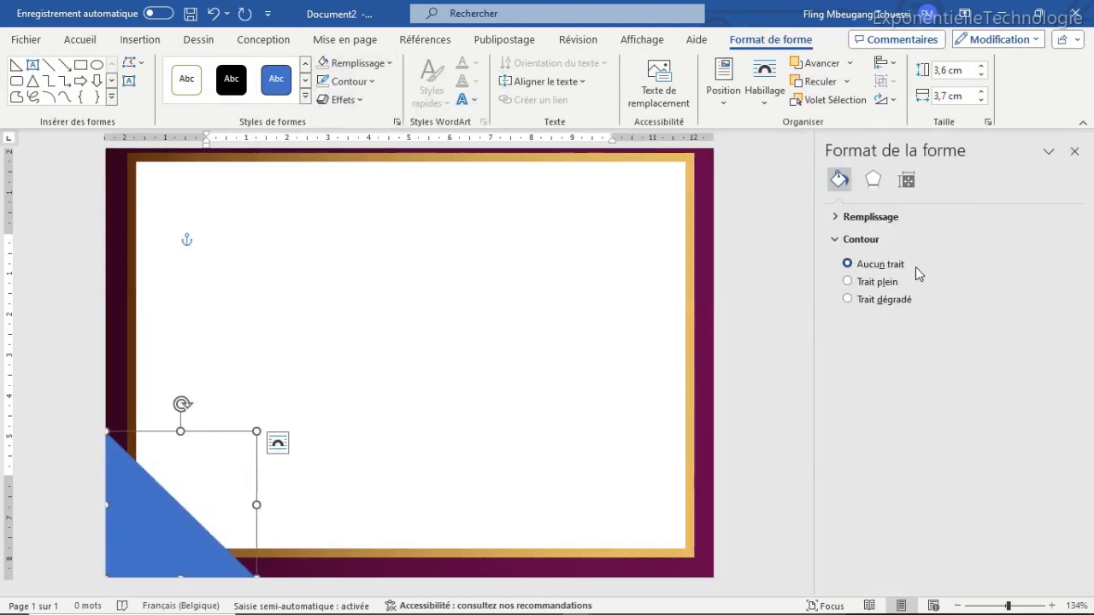
left_click(860, 239)
left_click(860, 217)
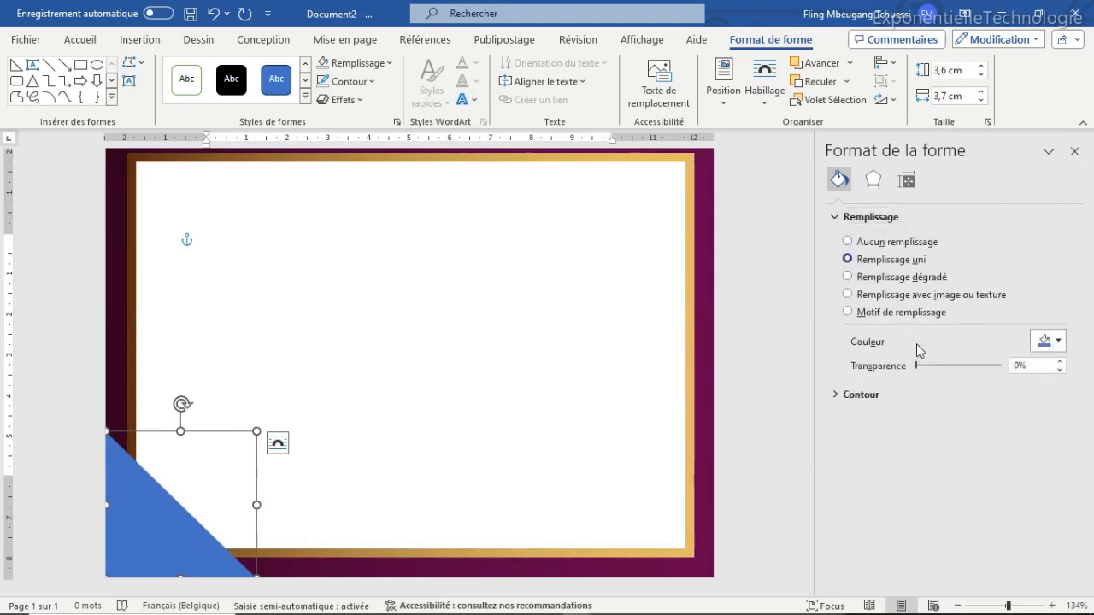
left_click(912, 277)
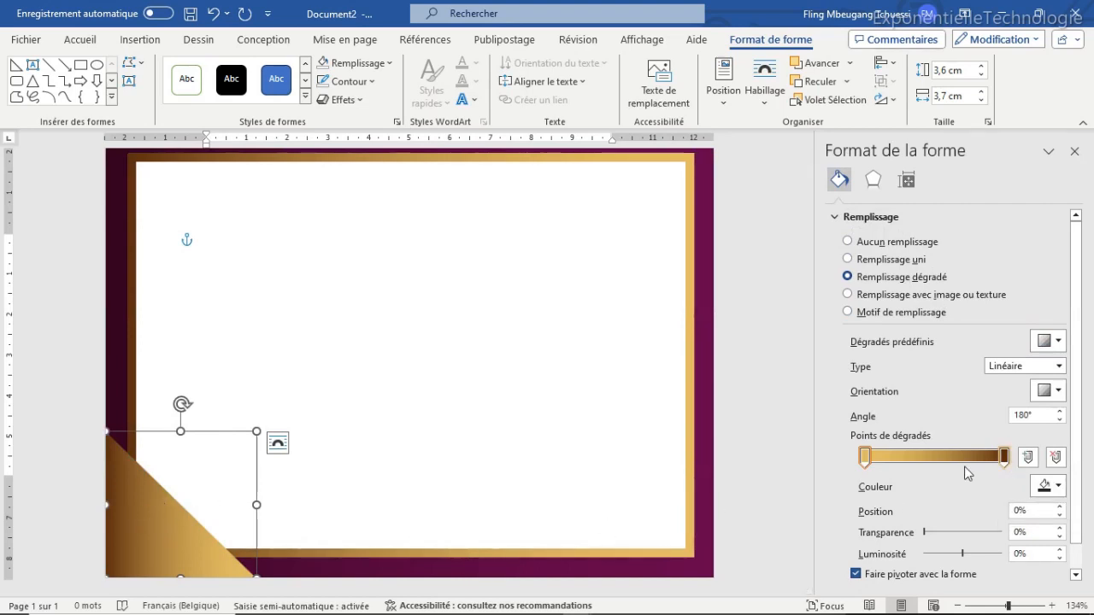
Colour the triangle fill's first gradient stop with the recent dark magenta and its last stop with the recent near-black purple
left_click(865, 458)
left_click(1048, 486)
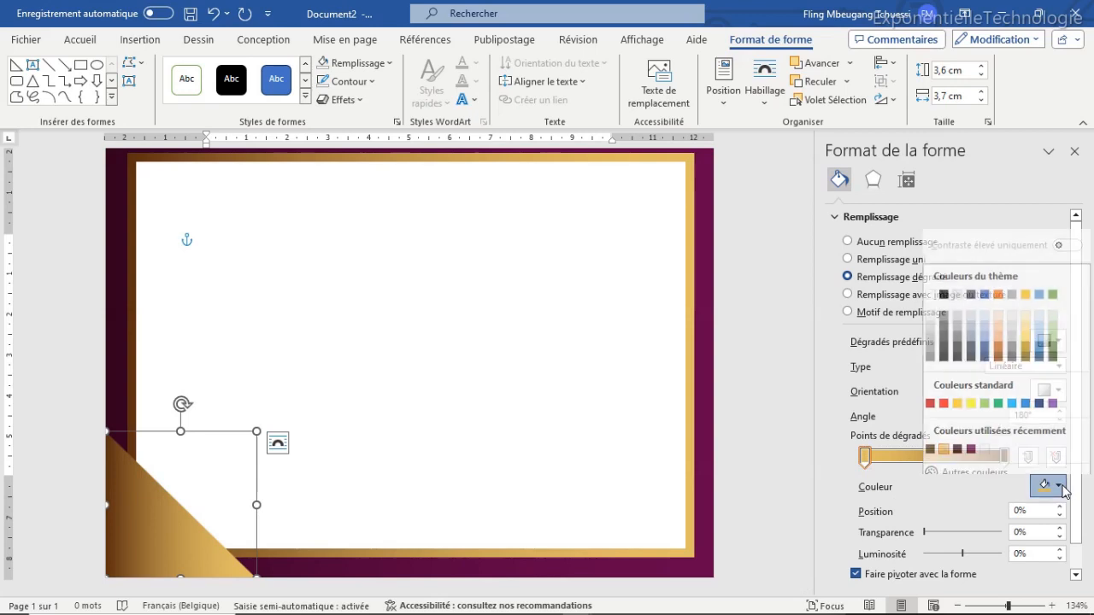
left_click(972, 442)
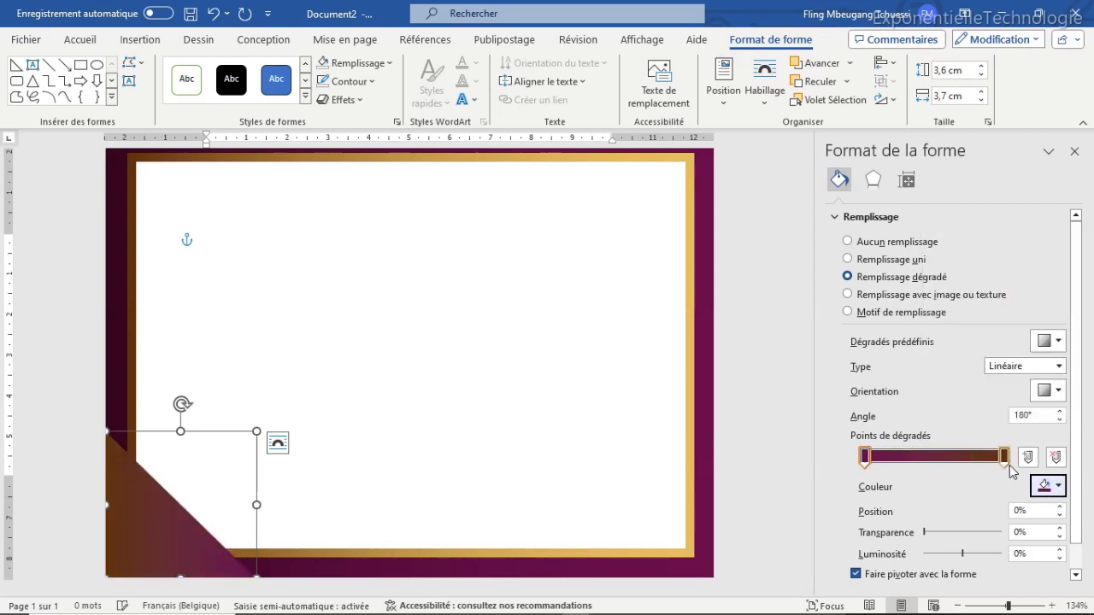
left_click(1005, 458)
left_click(1059, 486)
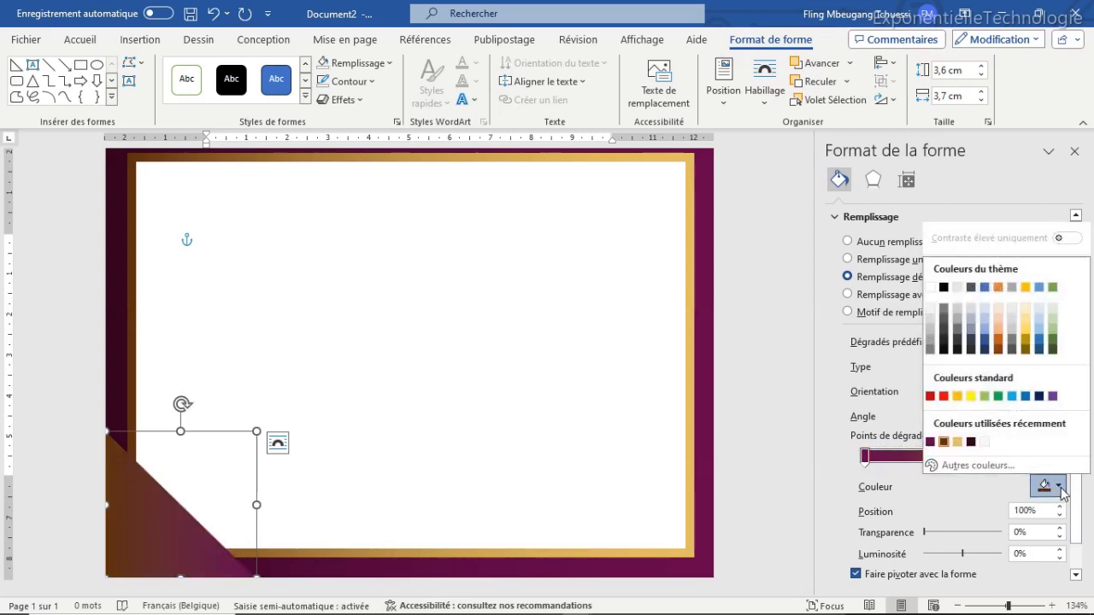
left_click(971, 441)
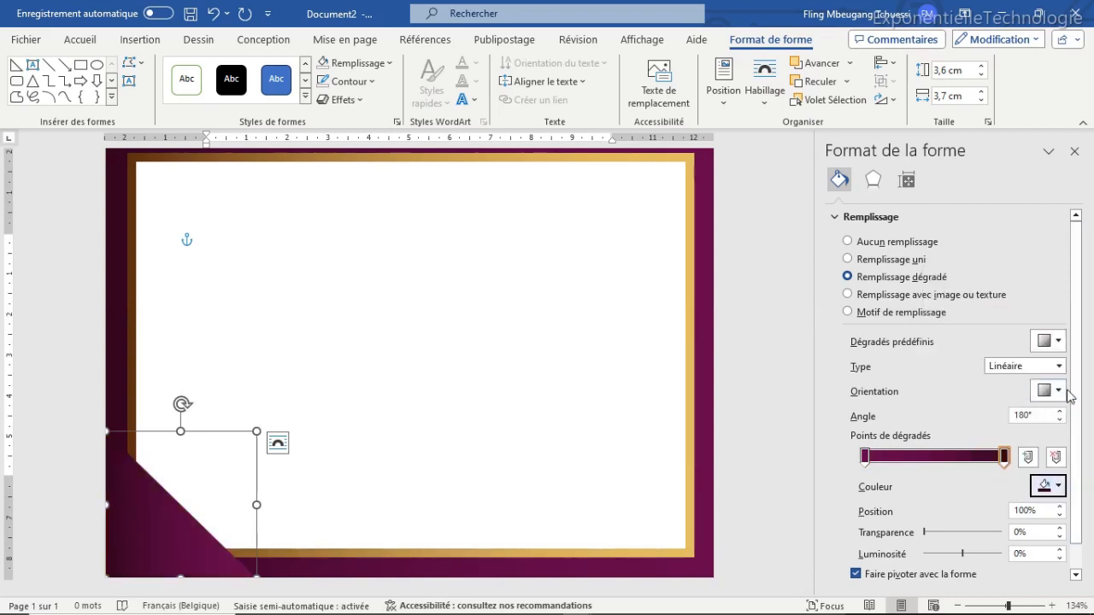
Make the corner triangle's gradient Radial with the From Centre (Du centre) orientation
left_click(1058, 366)
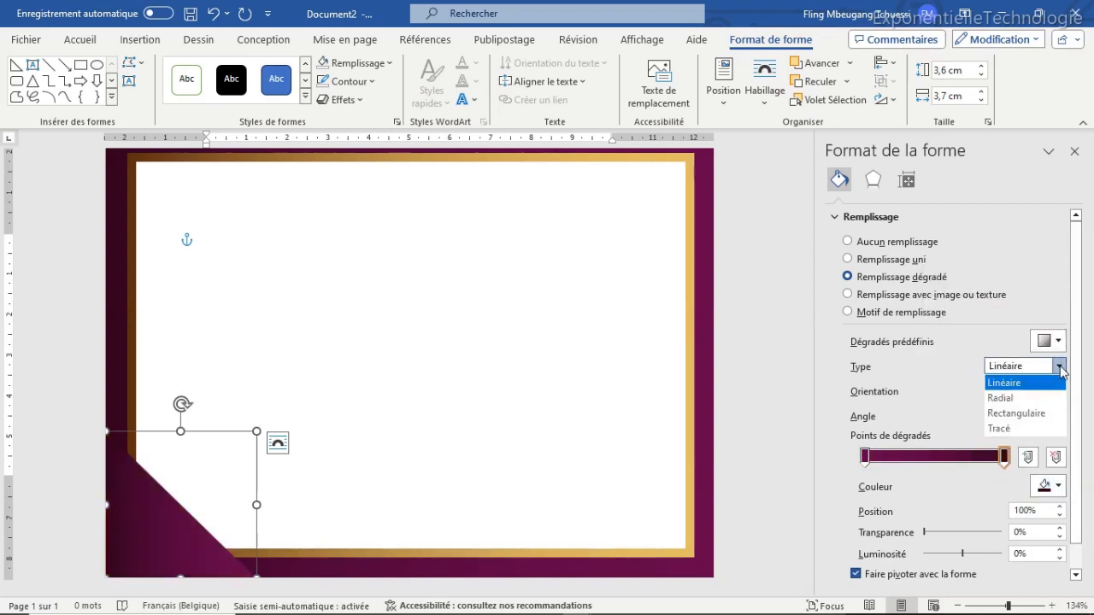
left_click(1002, 398)
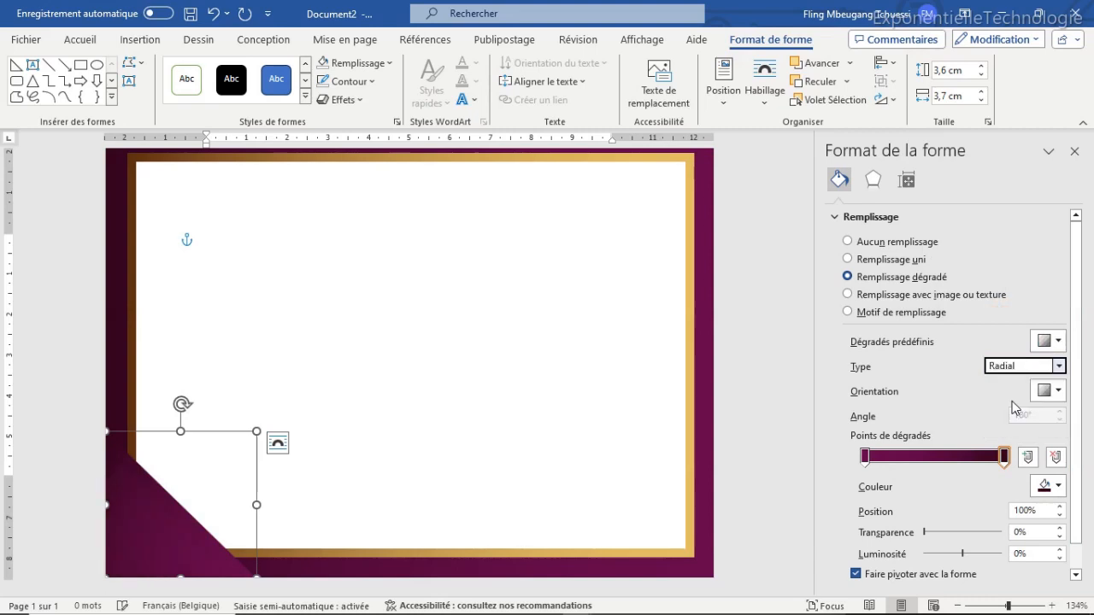
left_click(1058, 394)
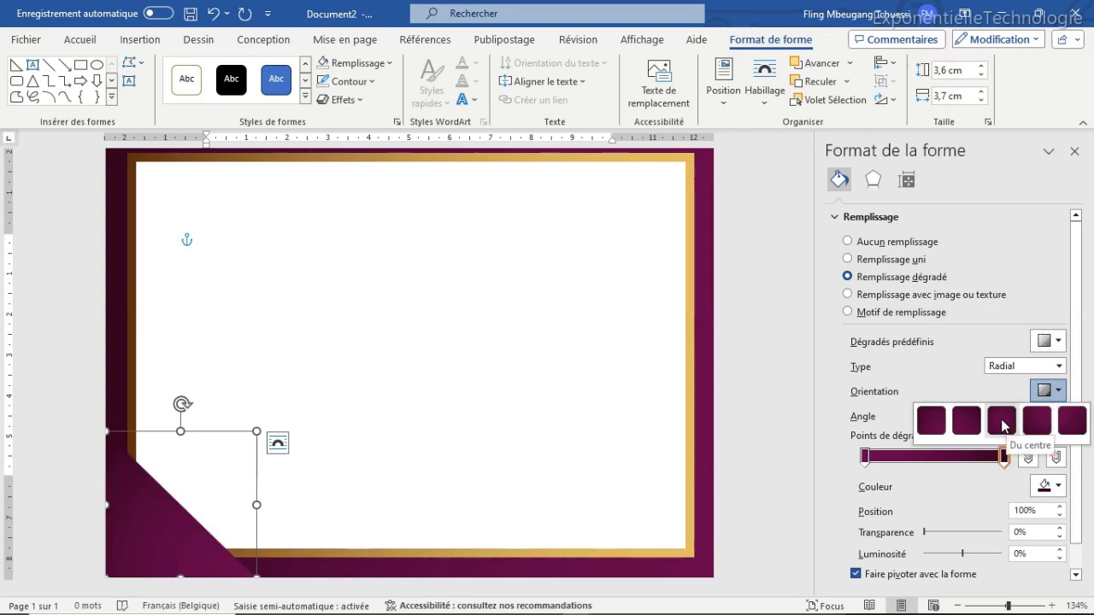
left_click(1003, 425)
left_click(395, 461)
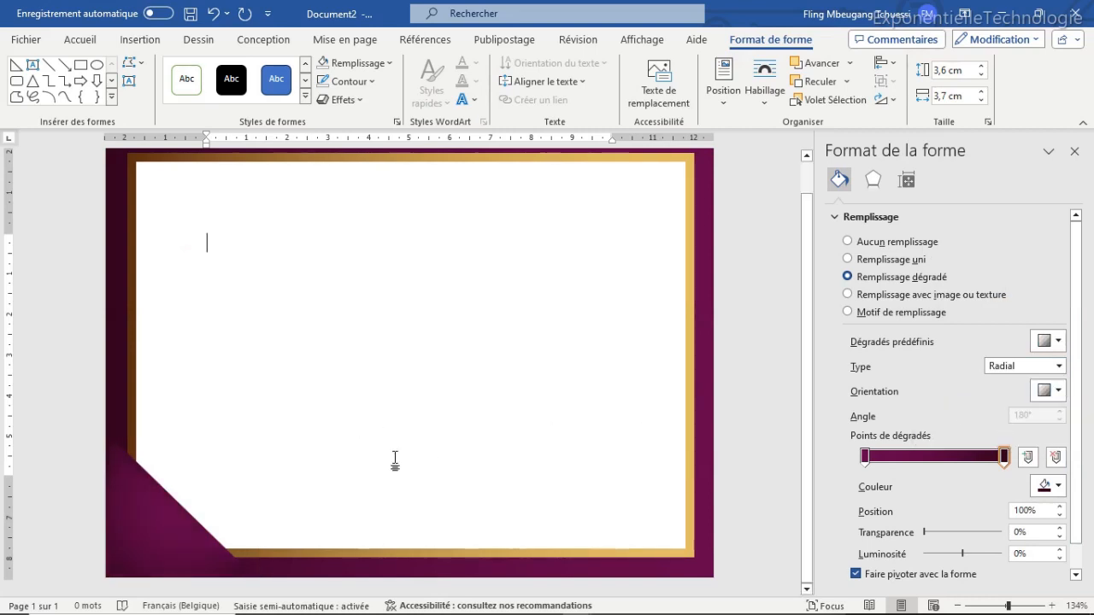
Duplicate the corner triangle, align the copy with the page's lower-left corner and stretch it to about 4.82 cm high
left_click(134, 524)
key("ctrl+d")
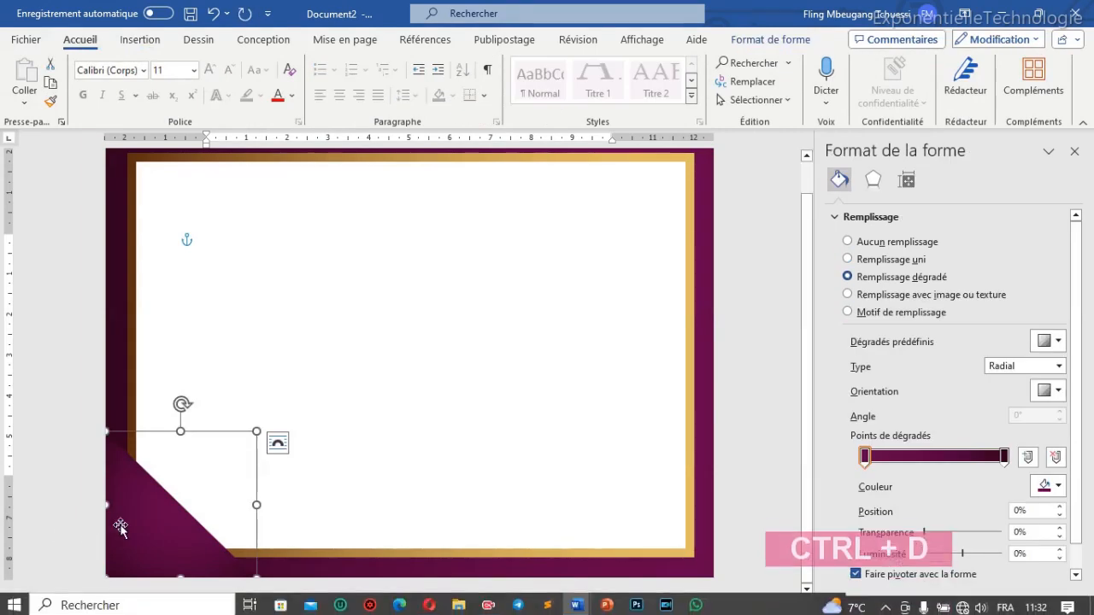
key("ctrl+d")
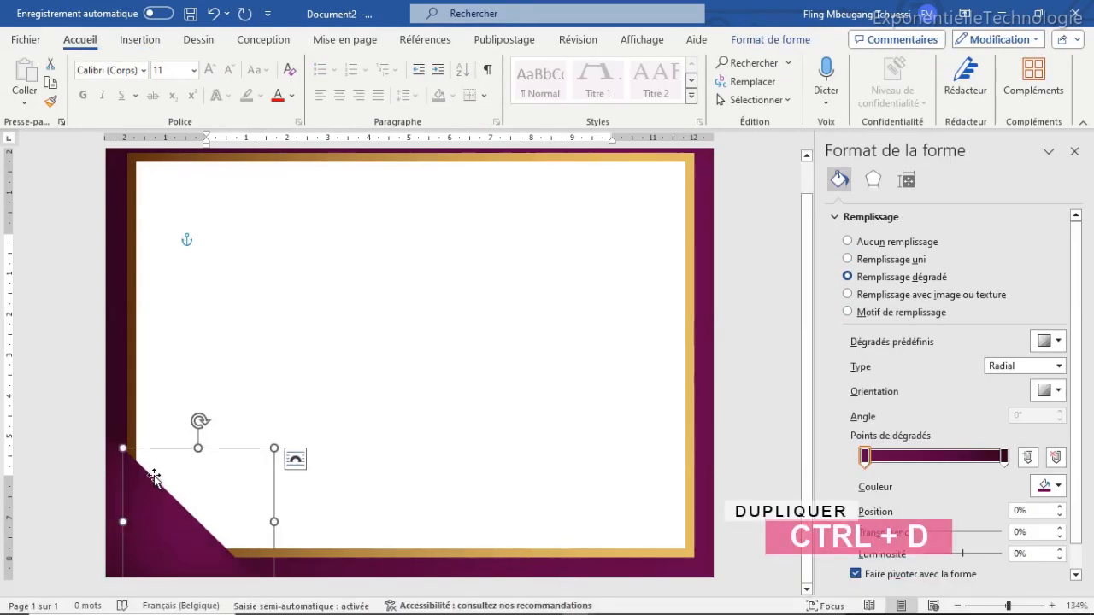
left_click_drag(172, 443, 194, 381)
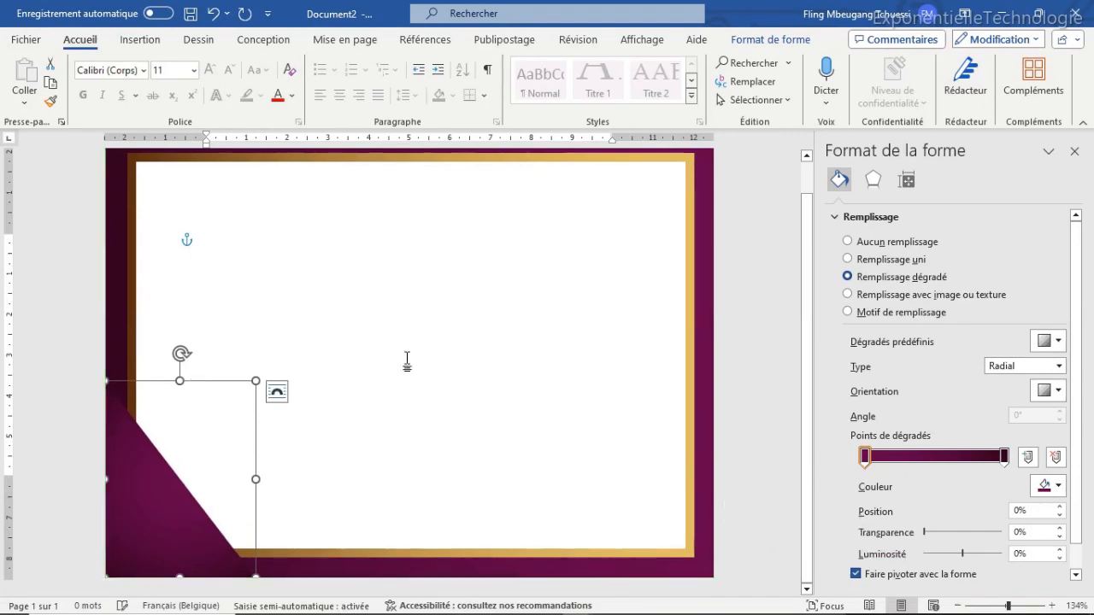
Send the taller duplicate triangle one level backward, behind the original corner triangle
left_click(770, 40)
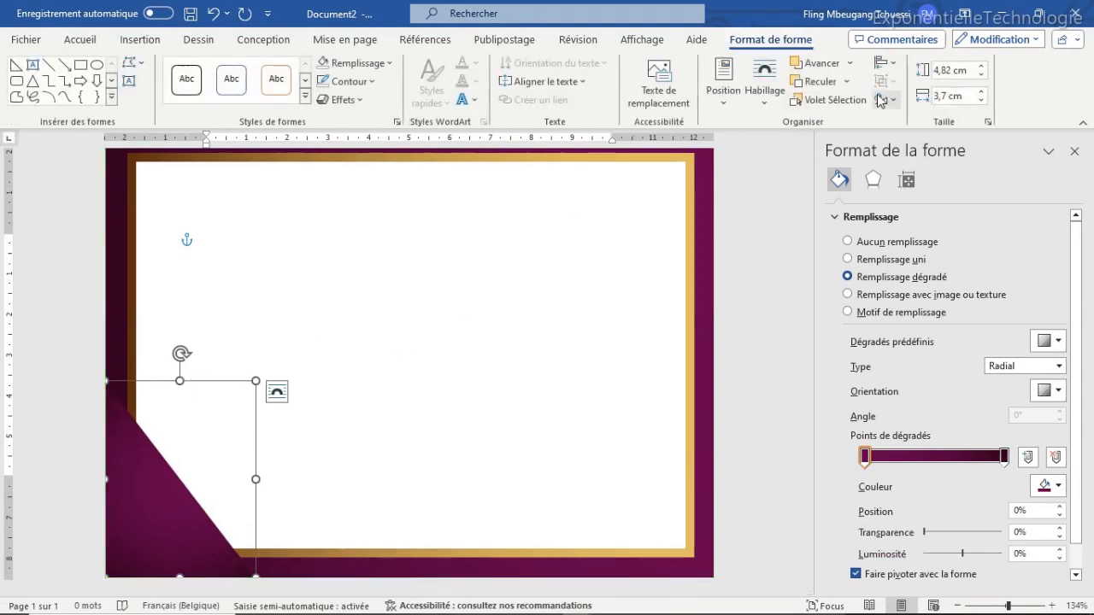
left_click(847, 82)
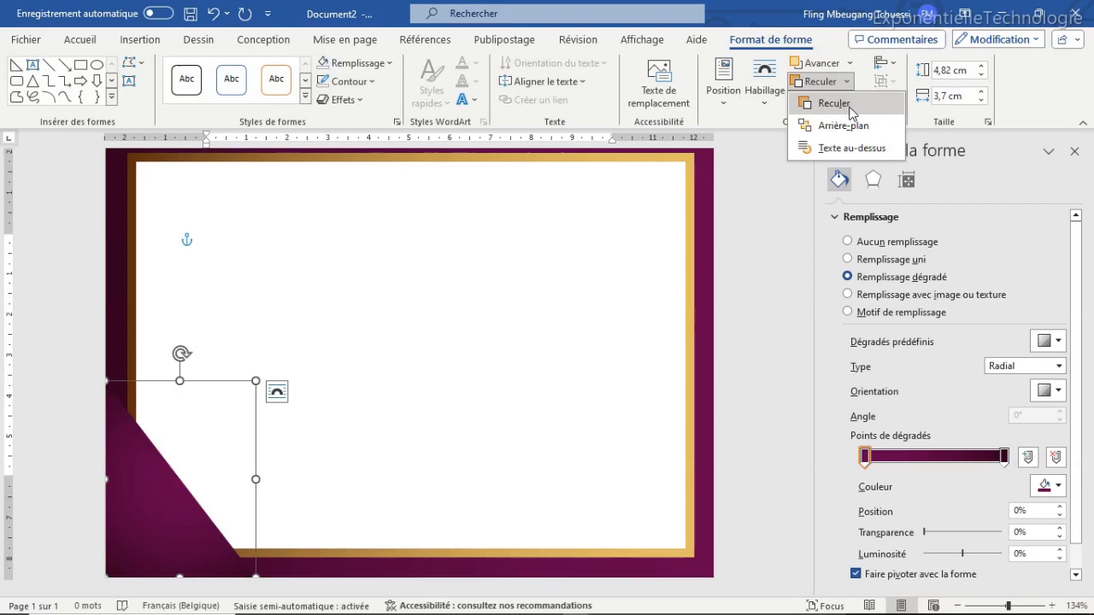
left_click(850, 106)
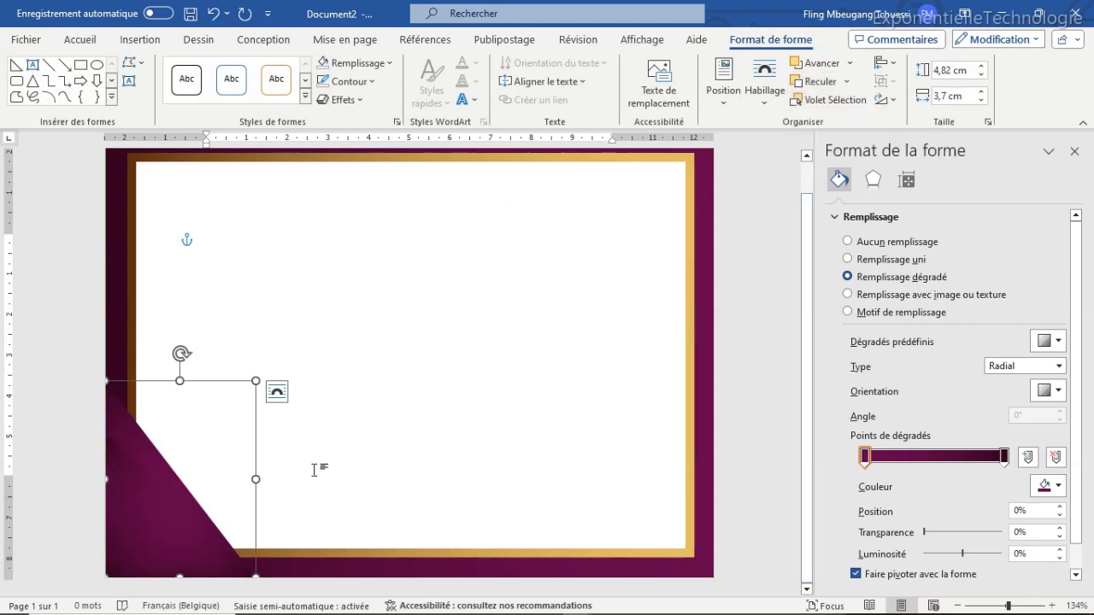
Colour both gradient stops of the rear triangle with the recent gold
left_click(1054, 486)
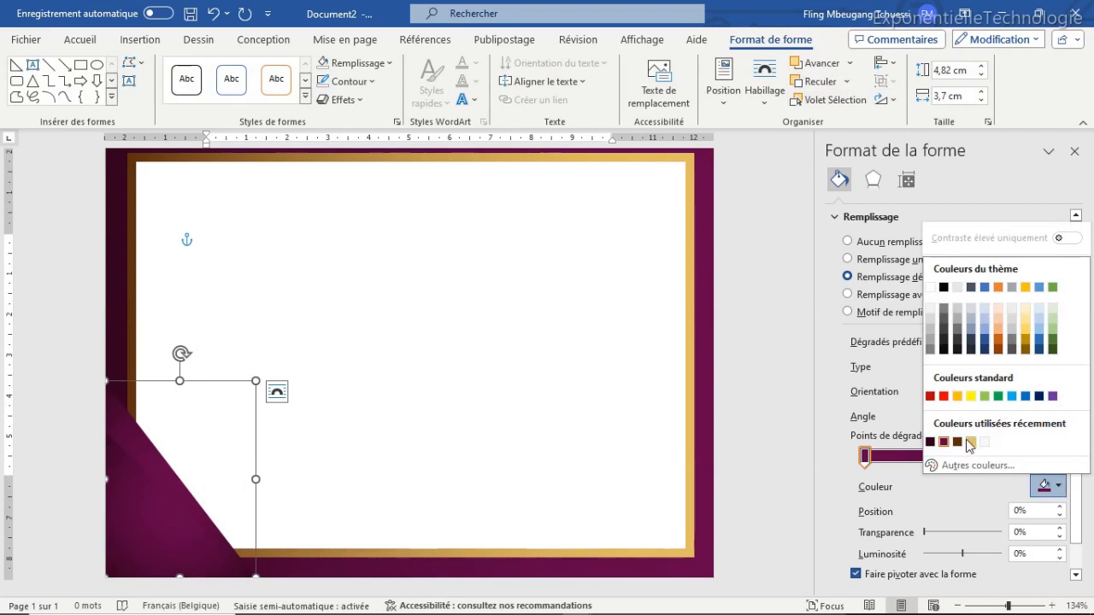
left_click(970, 442)
left_click(1004, 457)
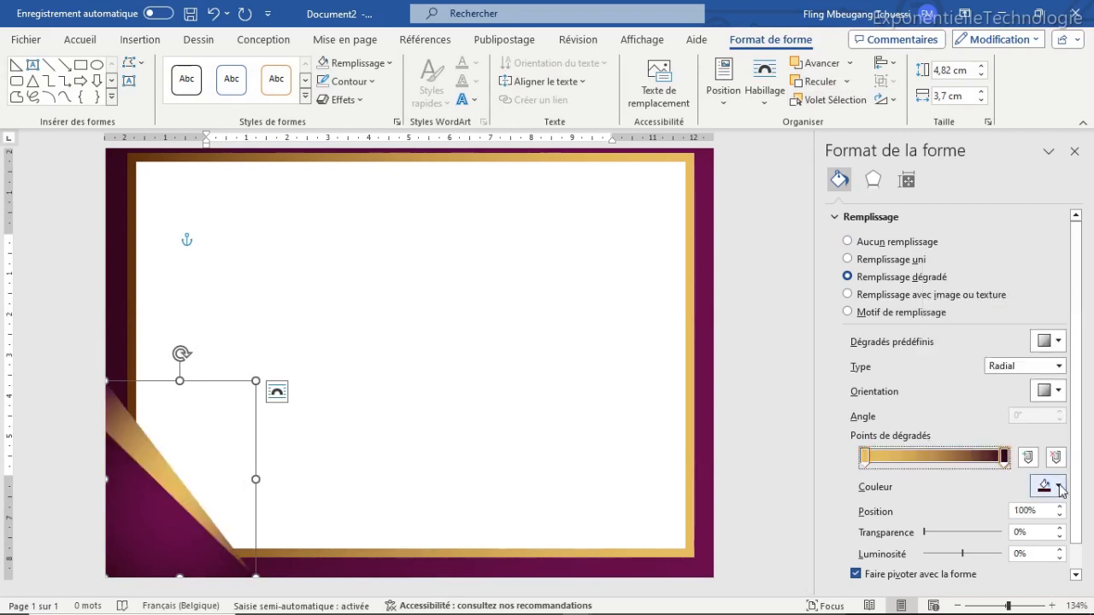
left_click(1059, 487)
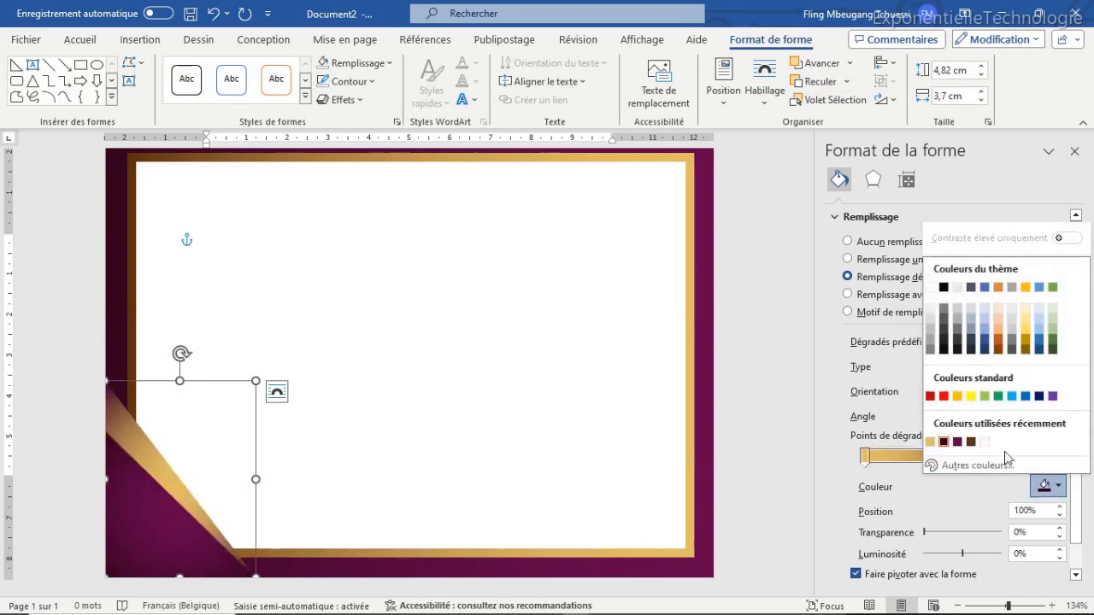
left_click(931, 443)
Shrink the gold triangle to about 3.09 cm wide by 4.6 cm high
left_click_drag(257, 480, 230, 480)
left_click_drag(168, 380, 169, 390)
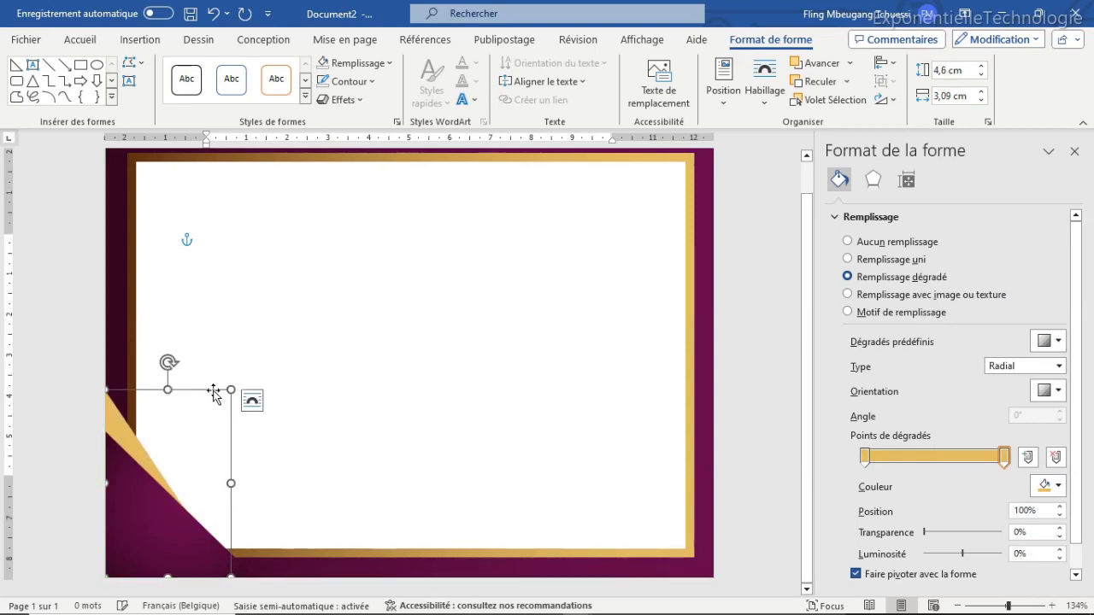
left_click(265, 401)
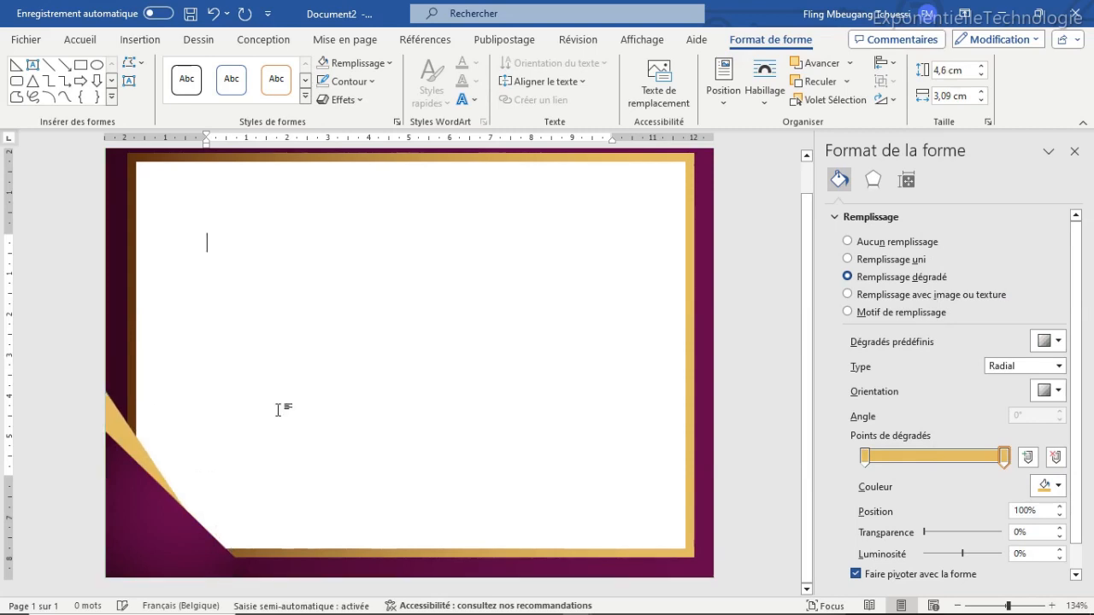
Group the gold and purple triangles in the lower-left corner
left_click(146, 466)
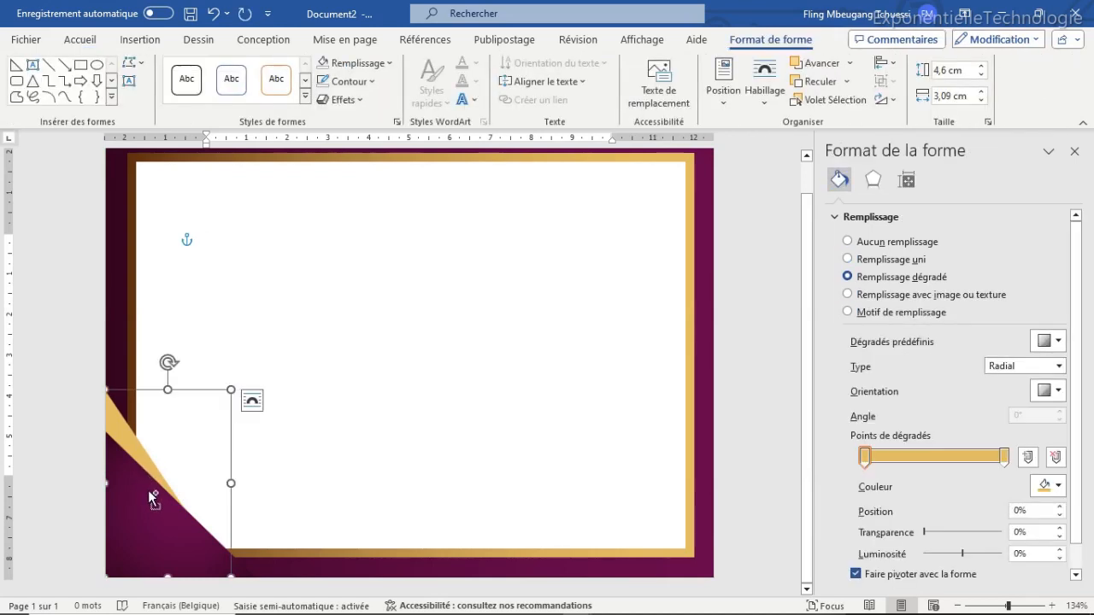
left_click(149, 491, "shift")
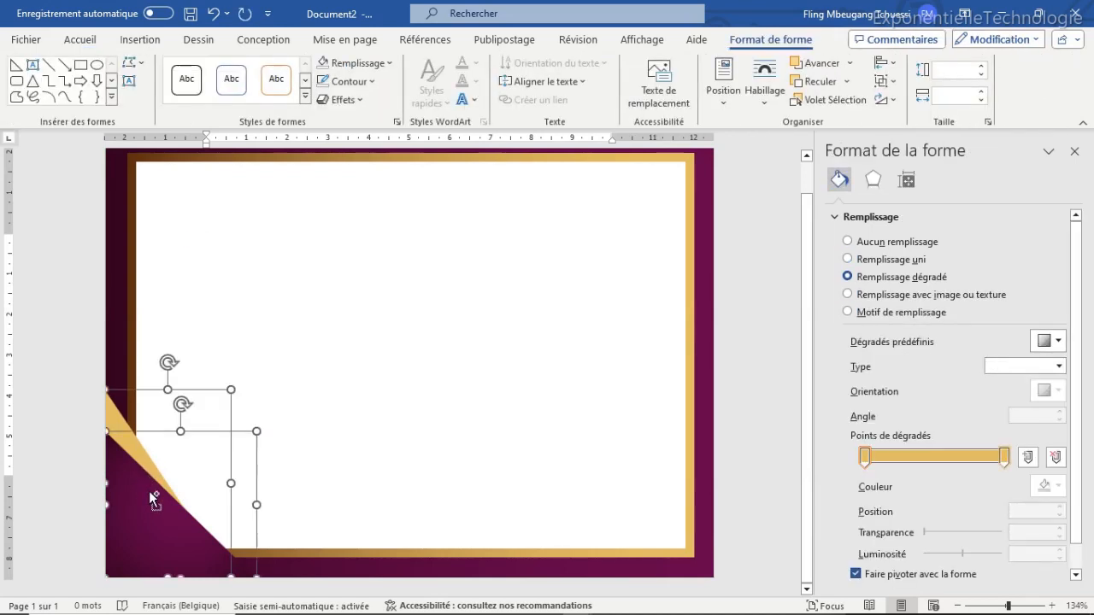
left_click(883, 82)
left_click(919, 108)
Place a horizontally flipped duplicate of the triangle group in the page's lower-right corner
key("ctrl+d")
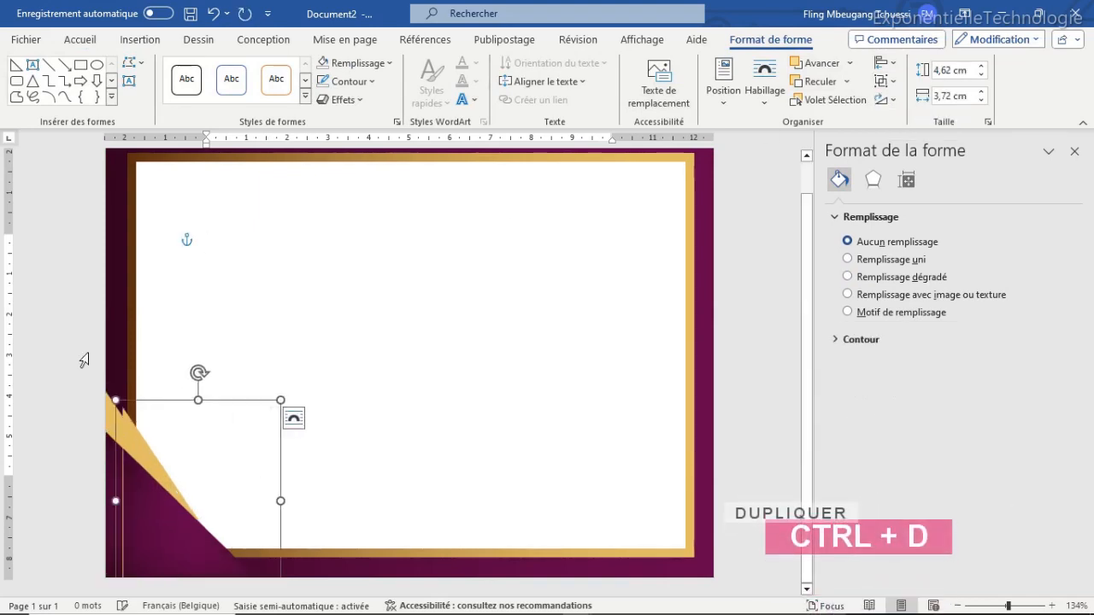
left_click_drag(220, 405, 598, 365)
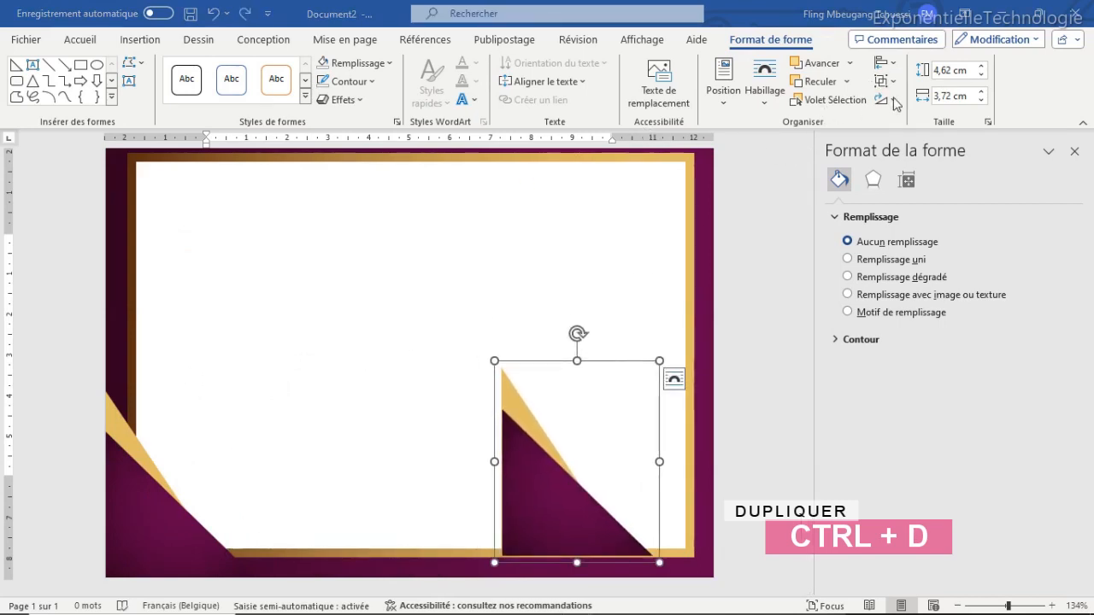
left_click(889, 100)
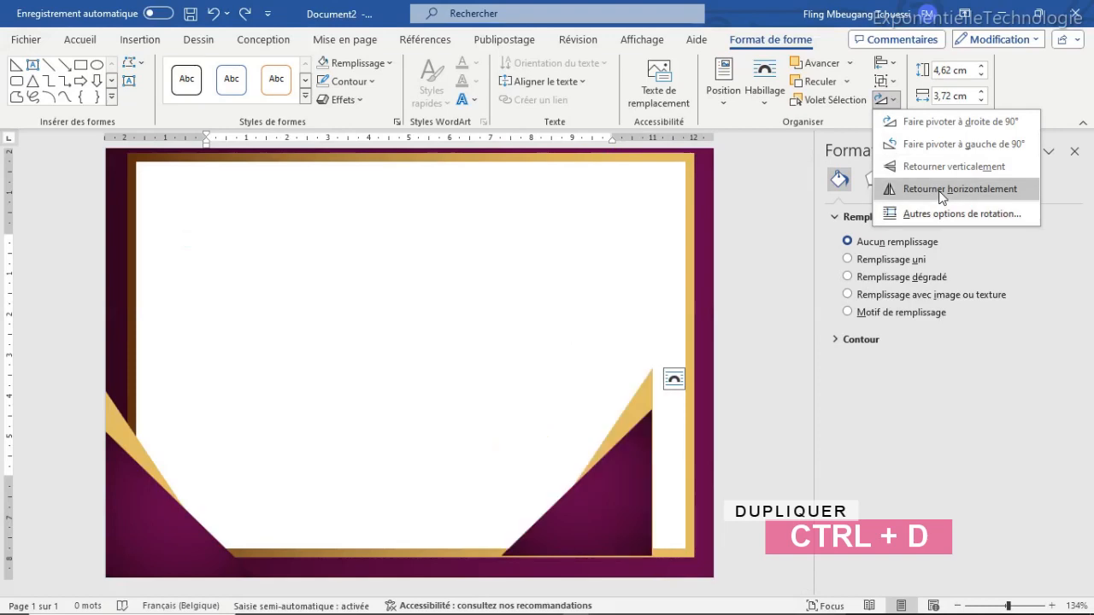
left_click(941, 197)
left_click_drag(630, 487, 692, 505)
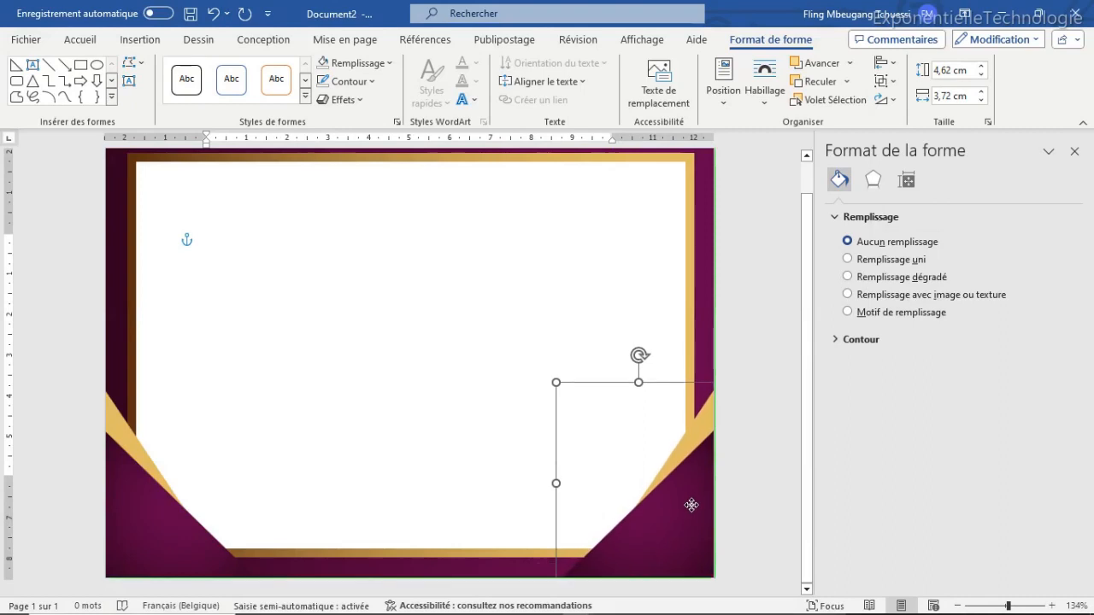
left_click(457, 435)
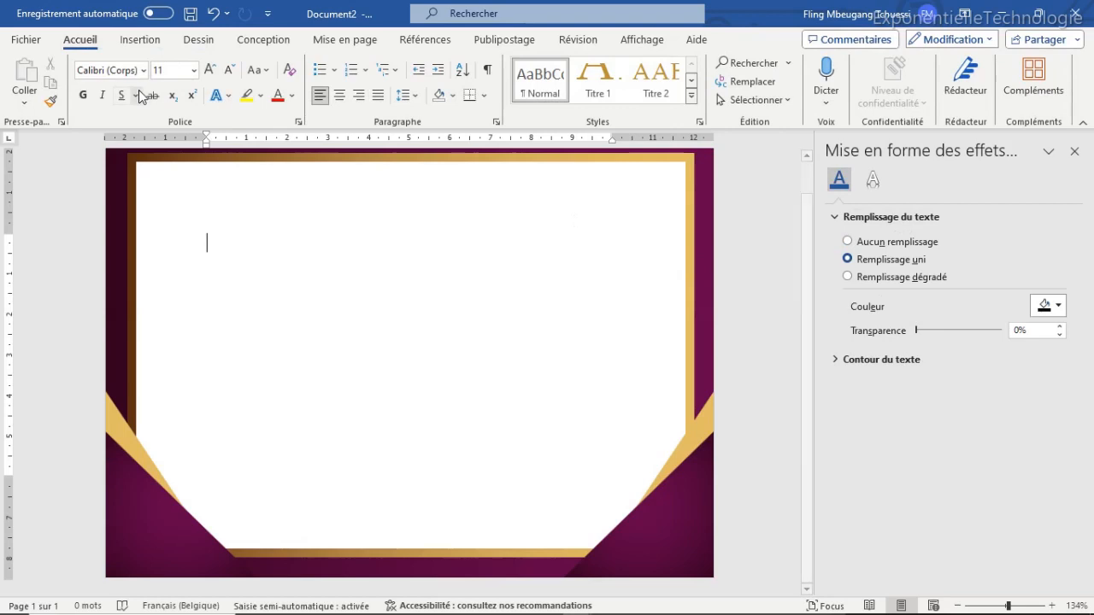
Insert the picture file 12 from the Téléchargements folder
left_click(203, 42)
left_click(147, 39)
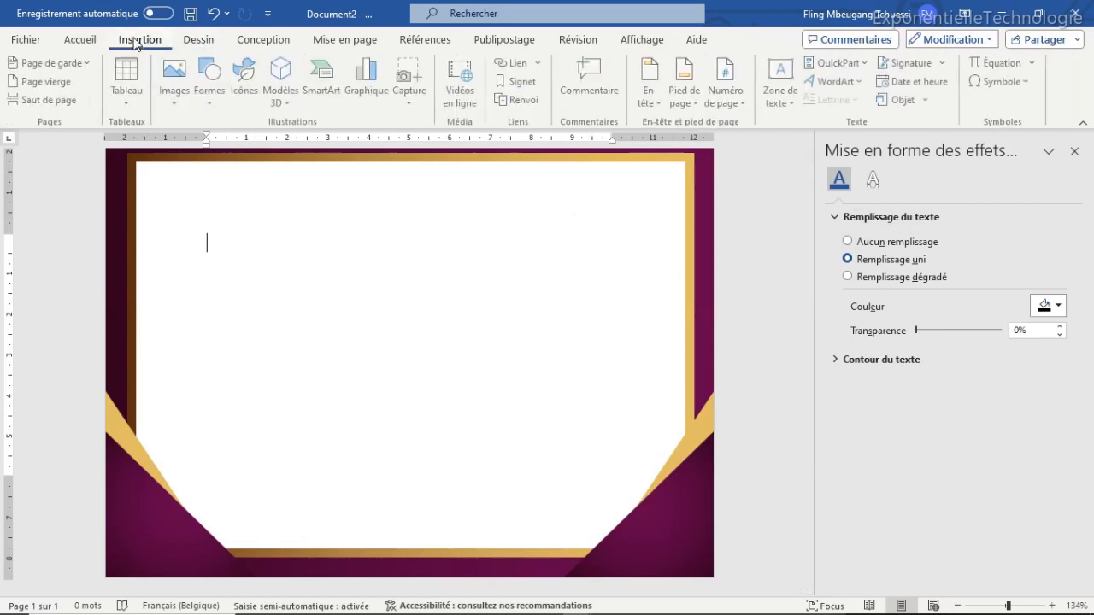
left_click(181, 98)
left_click(225, 153)
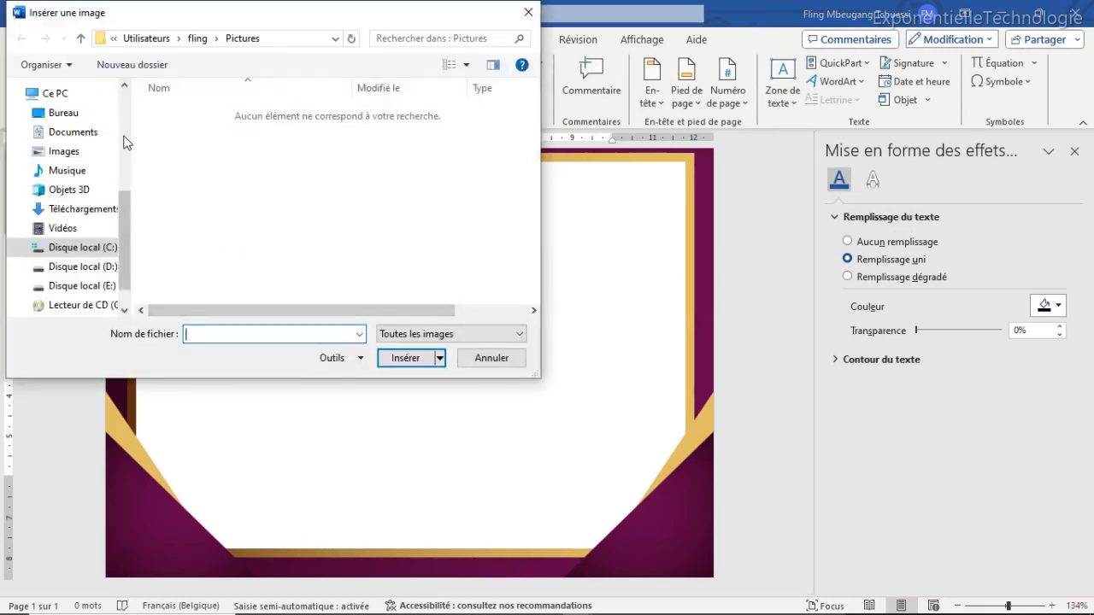
scroll(124, 141, "up", 5)
left_click(69, 106)
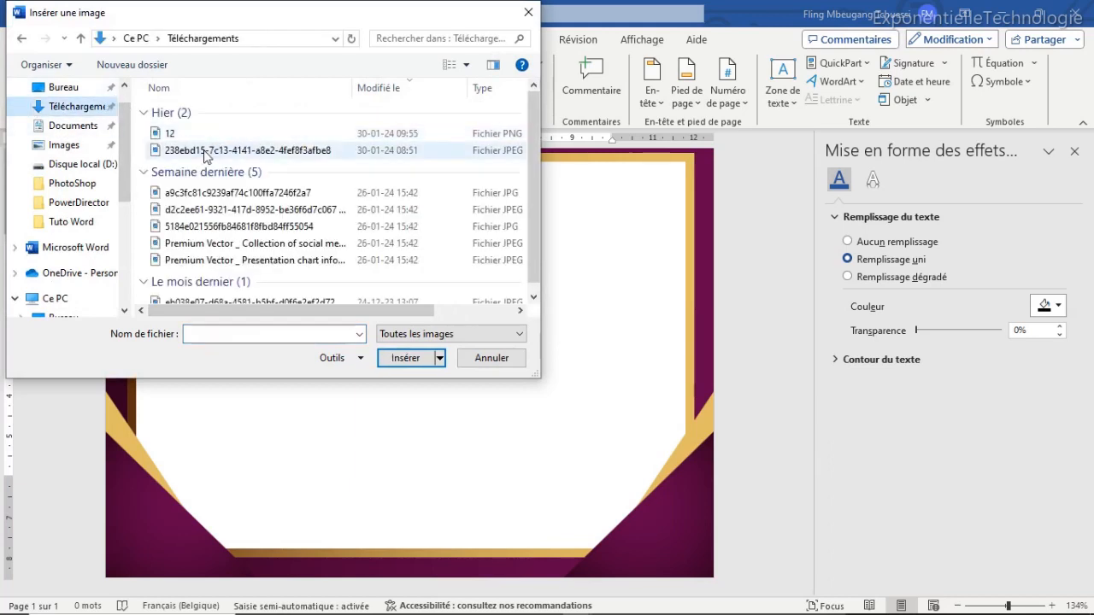
left_click(196, 135)
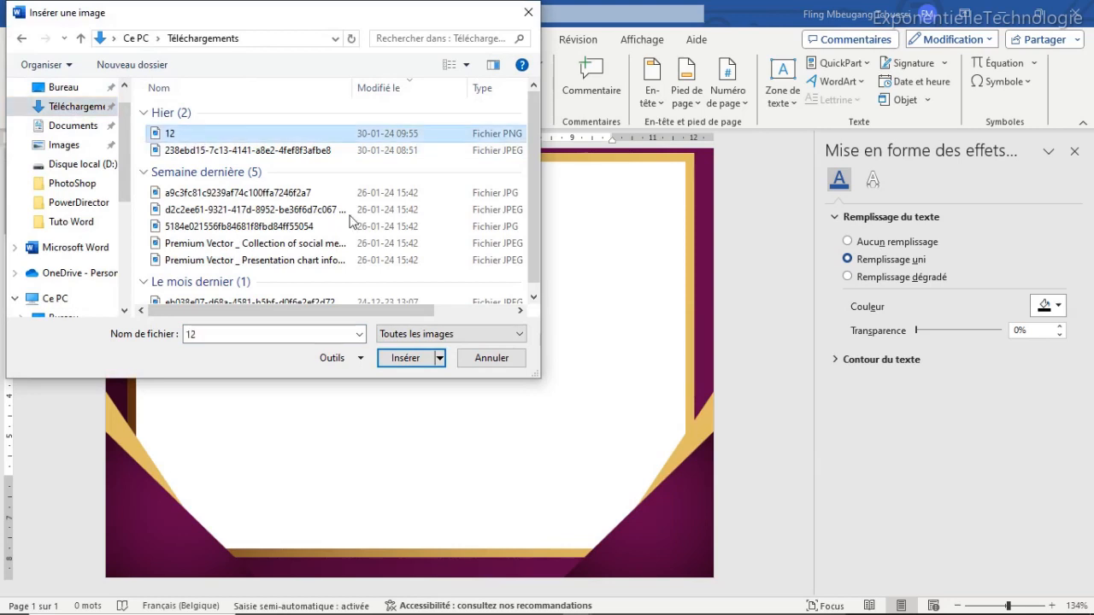
left_click(407, 359)
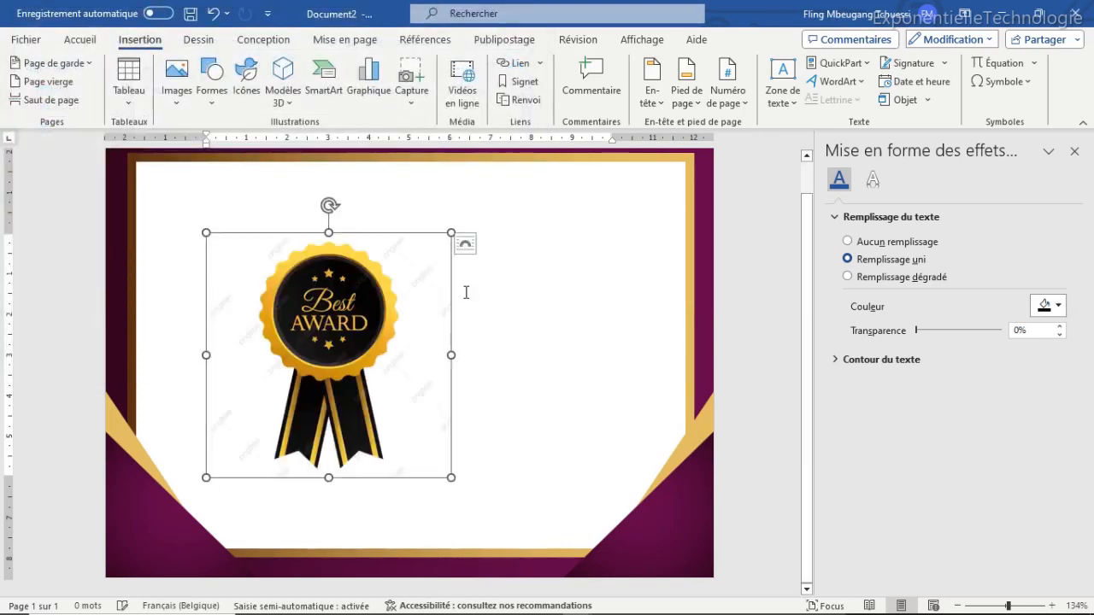
Shrink the award badge picture to about 4.56 cm square and set its text wrapping to behind the text
left_click_drag(206, 476, 254, 362)
left_click(414, 243)
left_click(497, 392)
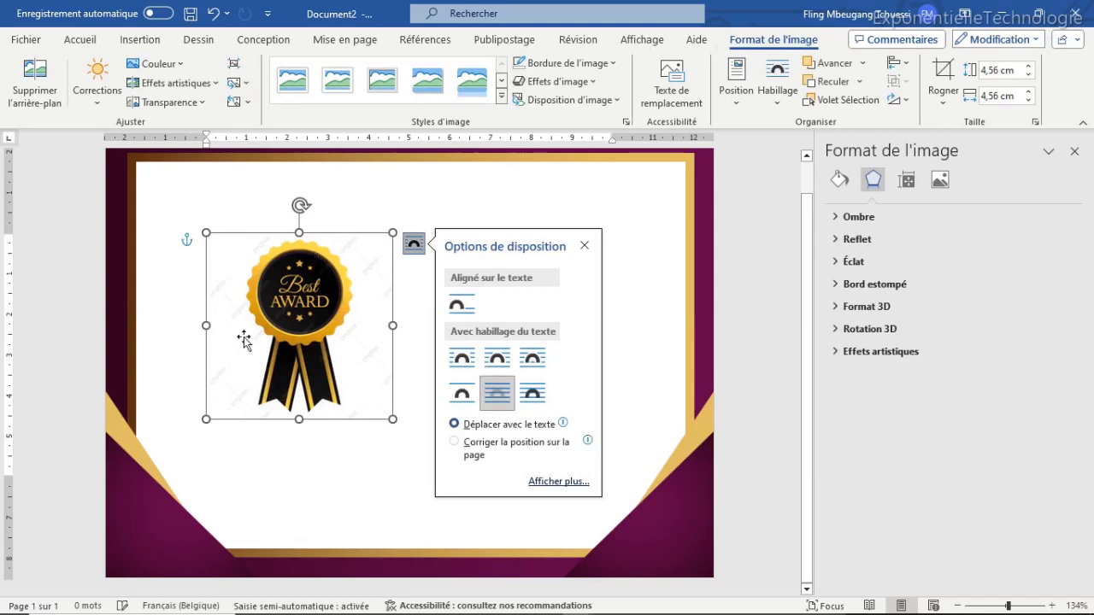
Reduce the award badge to about 2.34 cm square and position it in the upper-right area inside the gold frame
left_click_drag(201, 422, 591, 238)
left_click_drag(544, 284, 534, 295)
left_click_drag(567, 254, 578, 247)
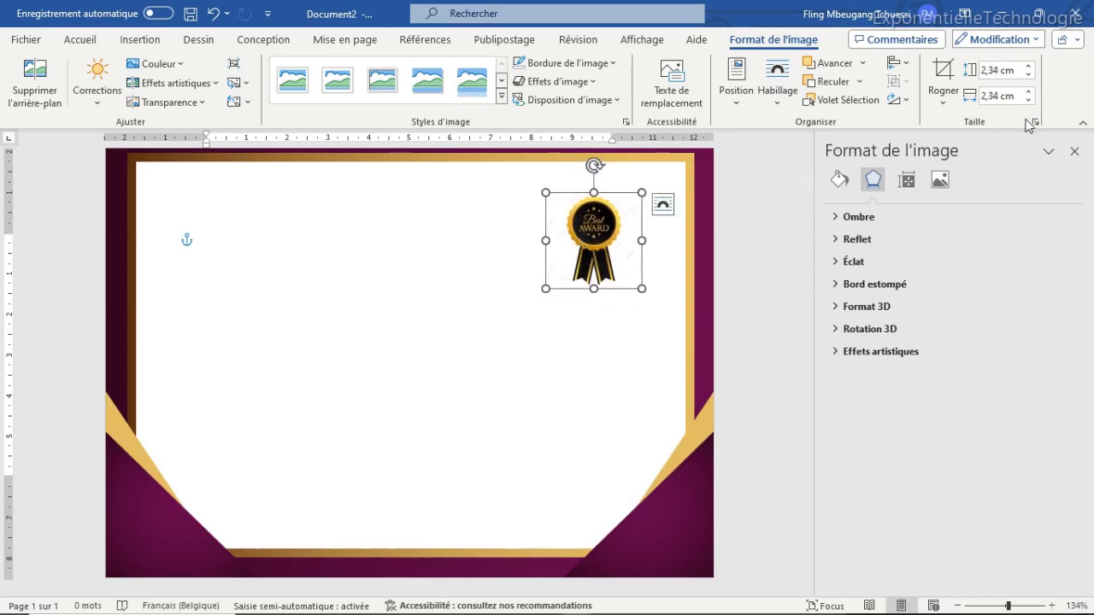
Close the picture formatting options and nudge the award badge slightly downward
left_click(1074, 152)
left_click(577, 263)
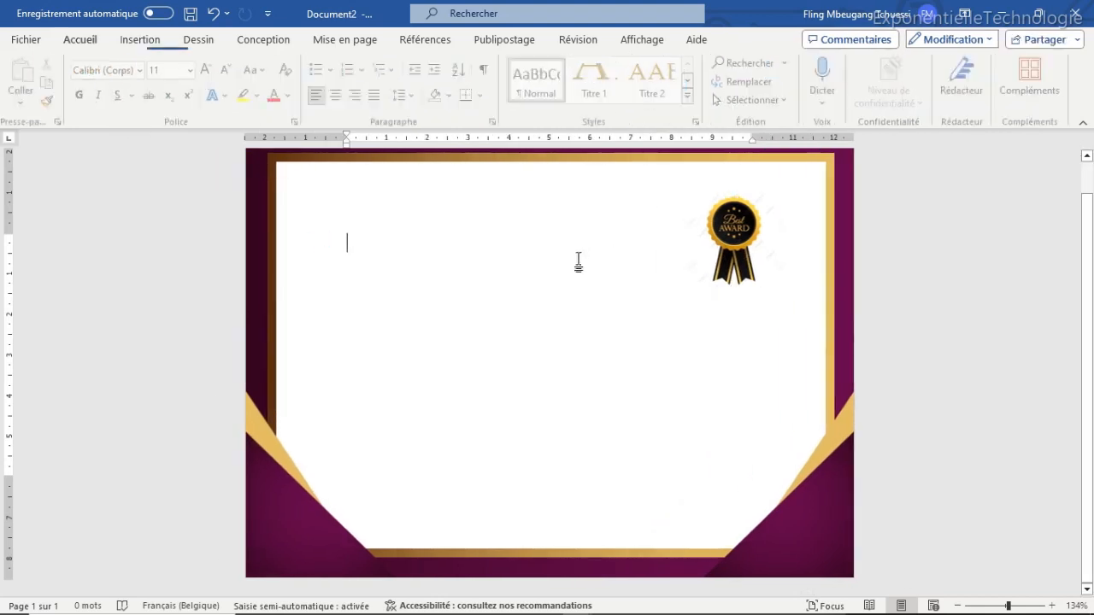
left_click(738, 238)
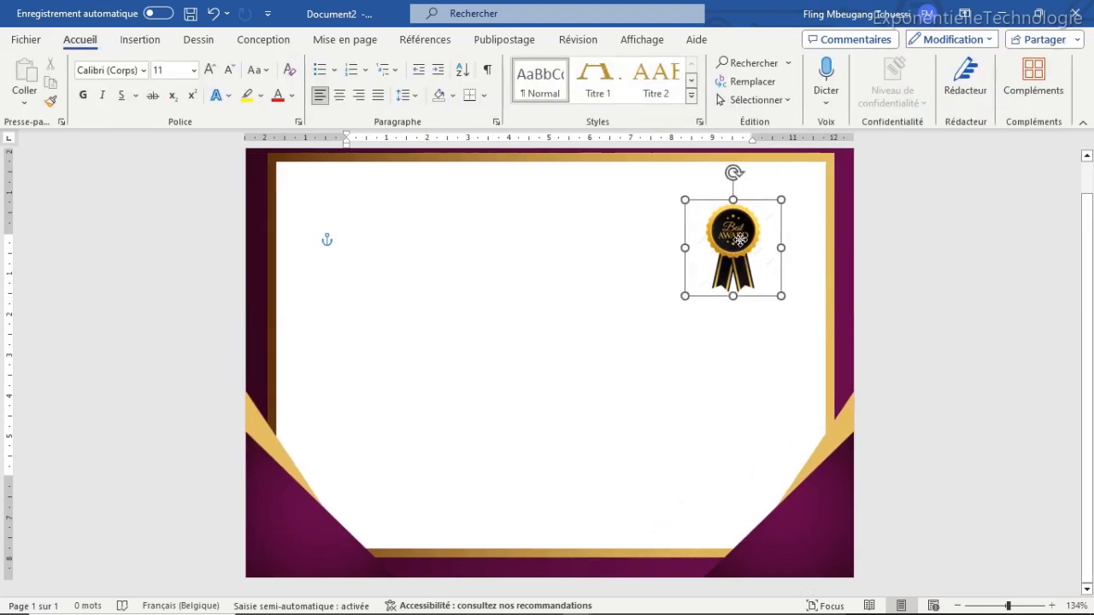
left_click(639, 255)
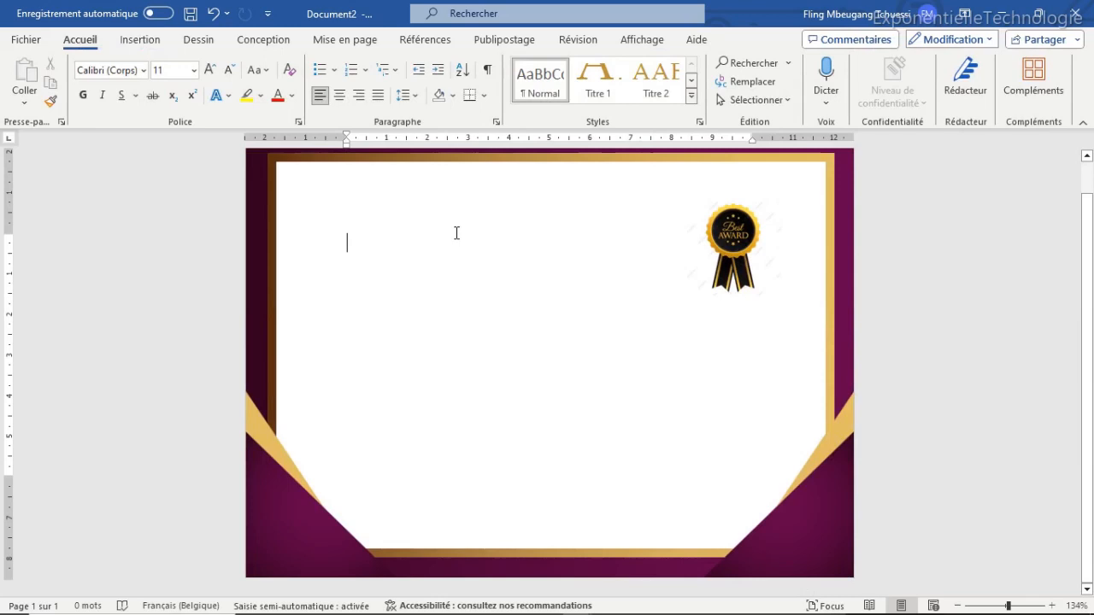
Draw a text box about 8.15 cm wide by 1.95 cm high to the left of the award badge
left_click(140, 40)
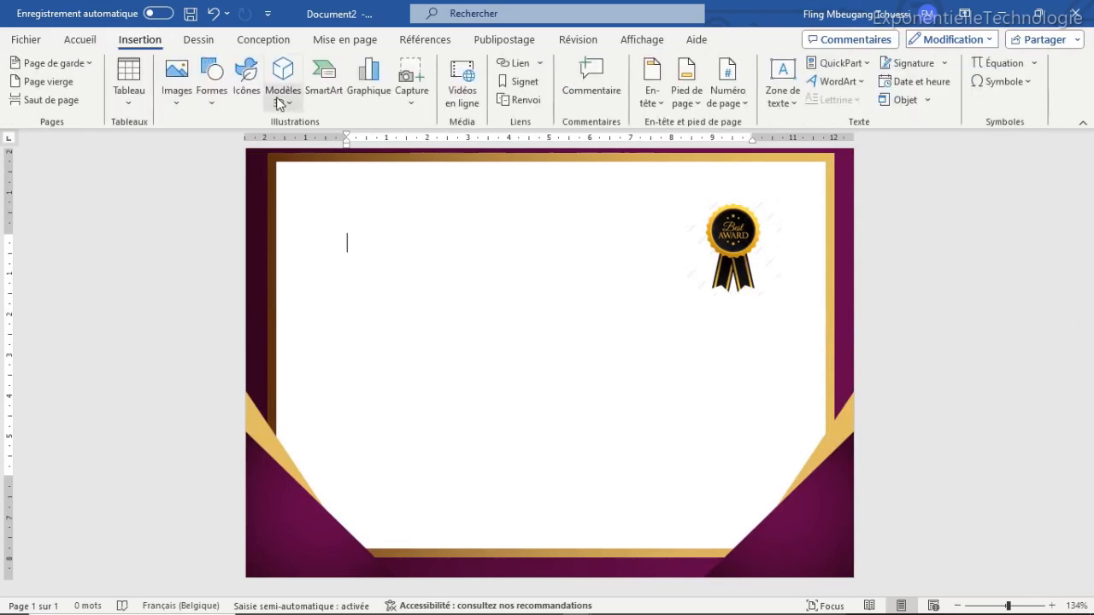
left_click(215, 100)
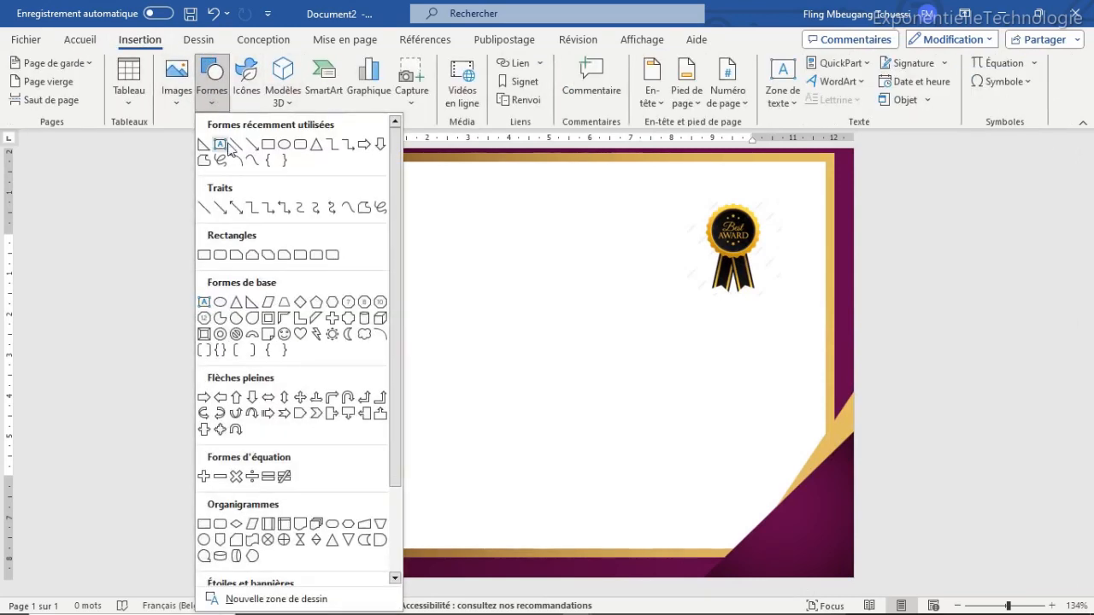
left_click(226, 146)
left_click_drag(354, 208, 685, 290)
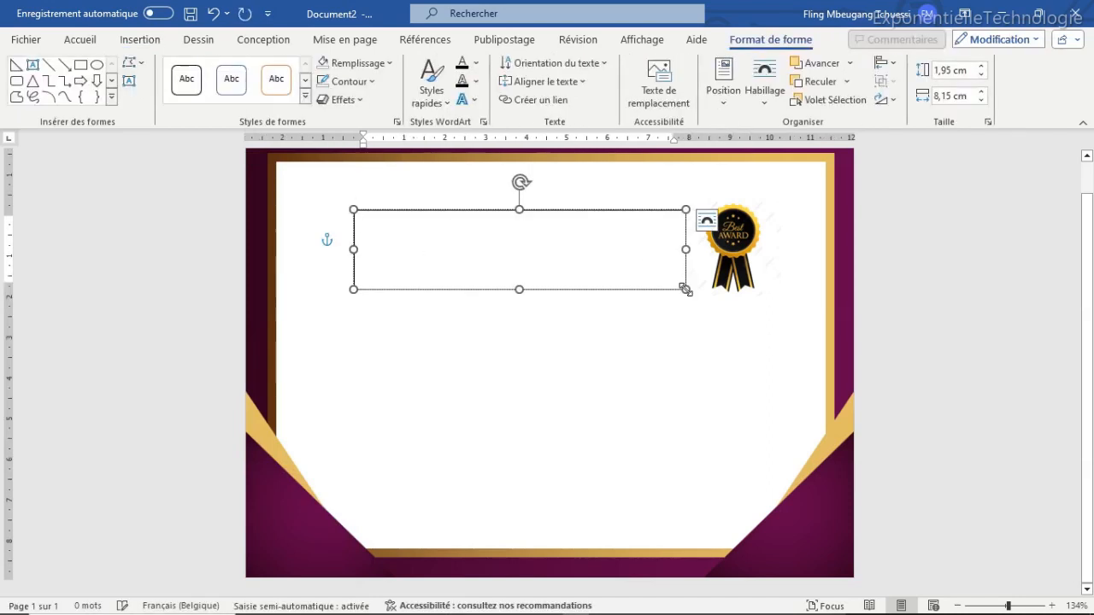
Enter the title "CERTIFICATE" in the text box and remove the box's outline and fill
type("CERTIFICATE")
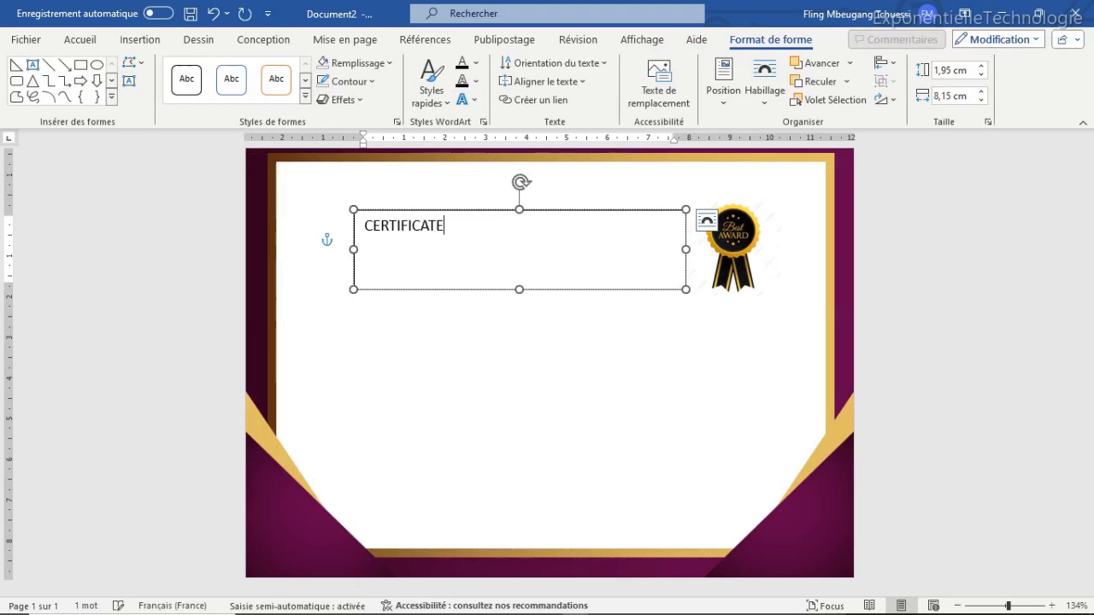
left_click(462, 211)
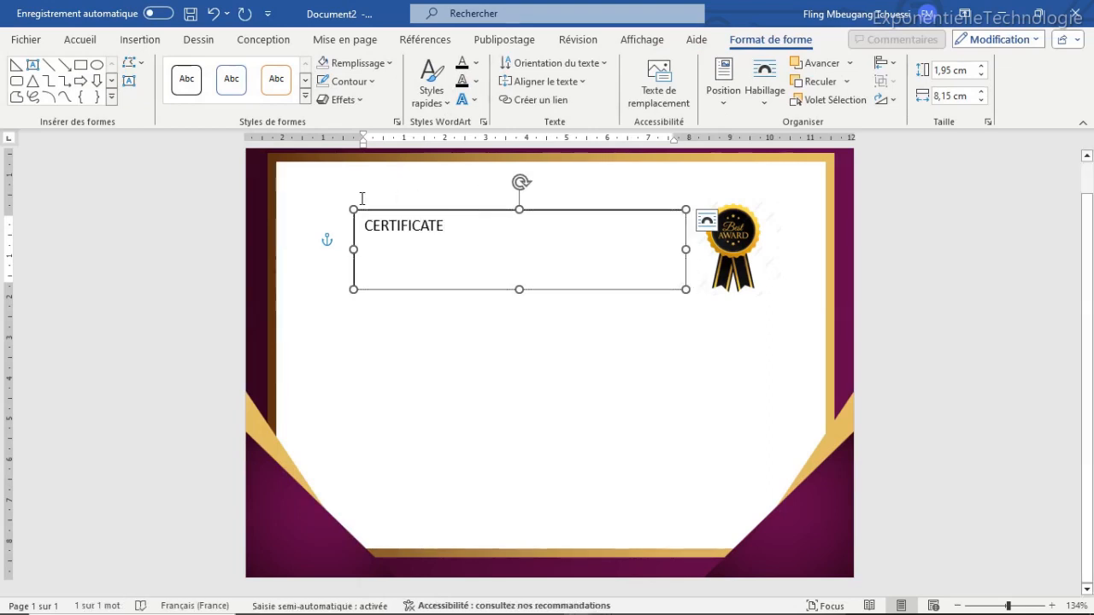
left_click(371, 82)
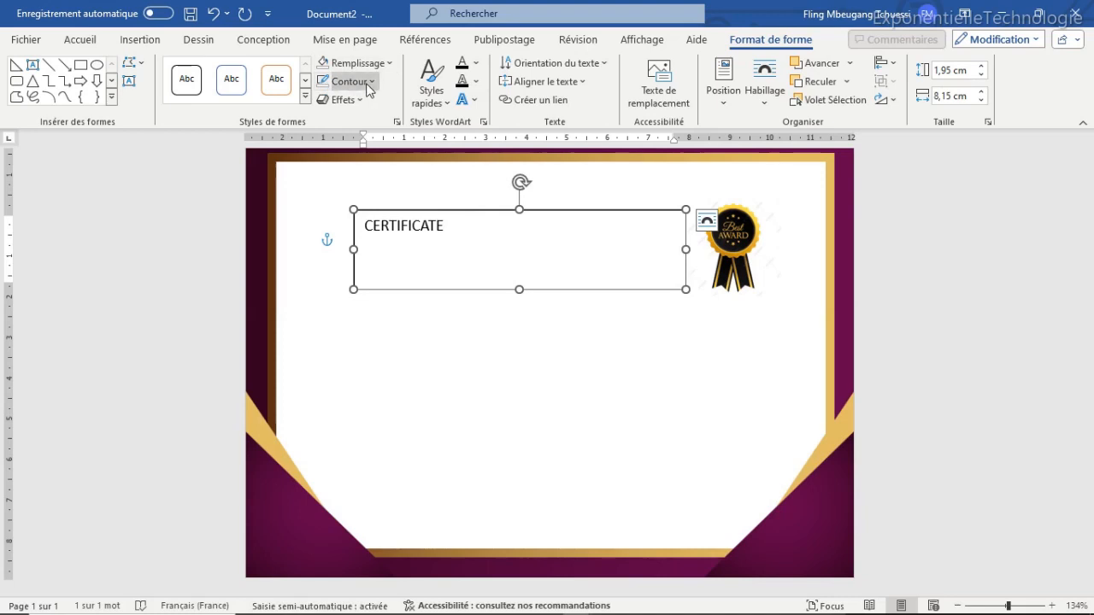
left_click(401, 342)
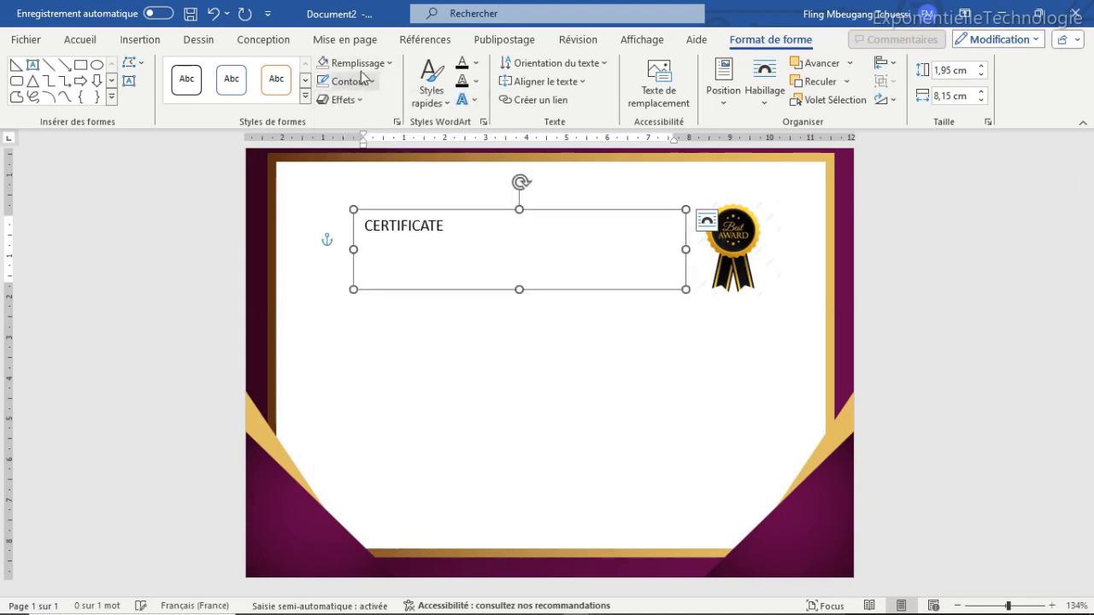
left_click(354, 63)
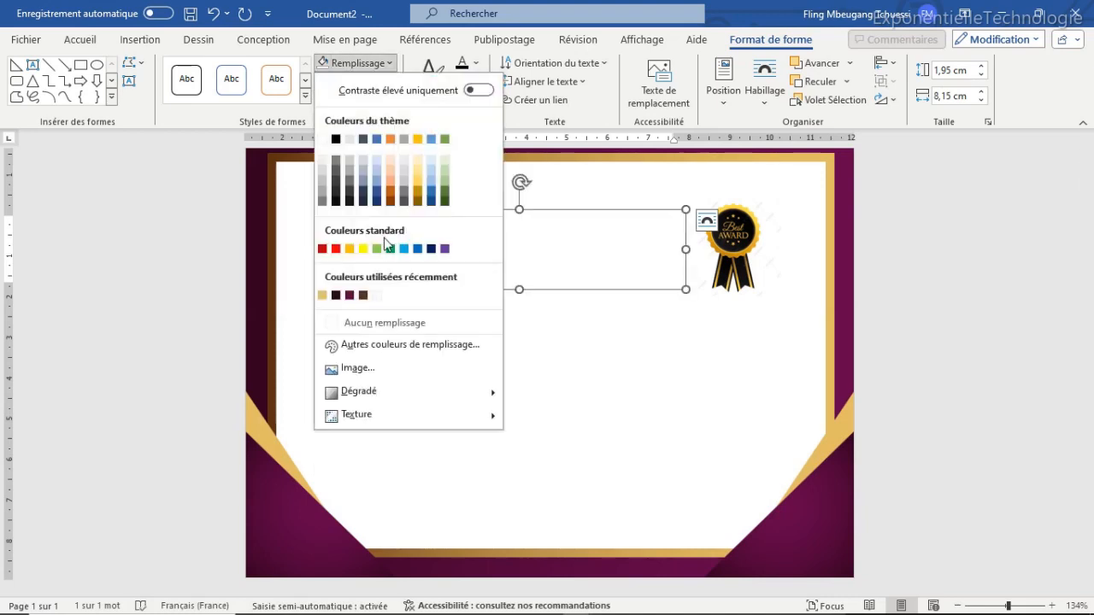
left_click(397, 320)
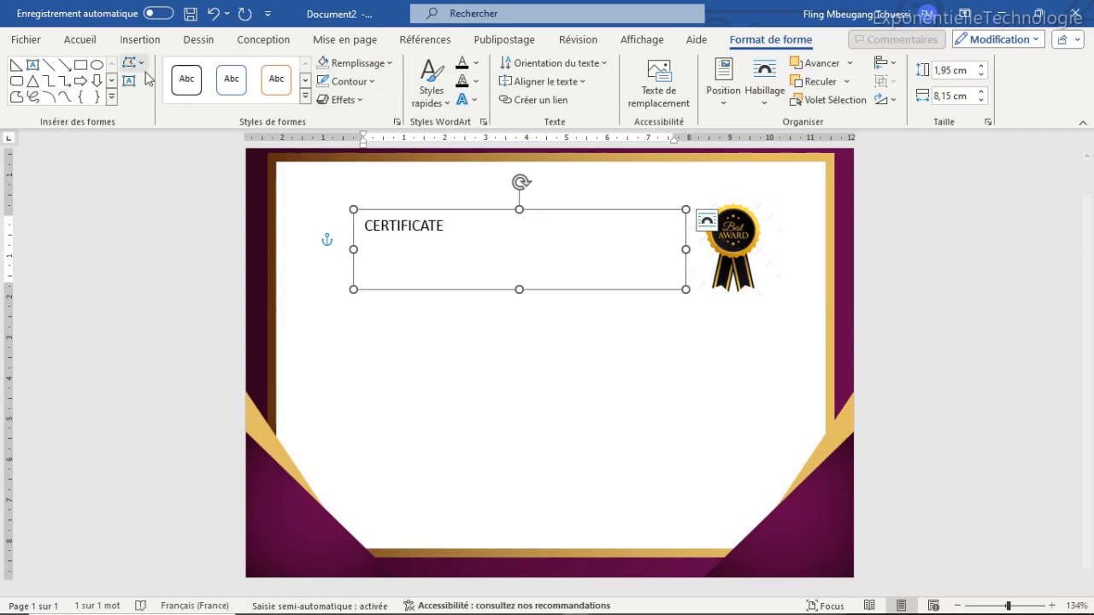
Set the CERTIFICATE title in Georgia at 28 pt and shrink its text box closer to the text
left_click(81, 40)
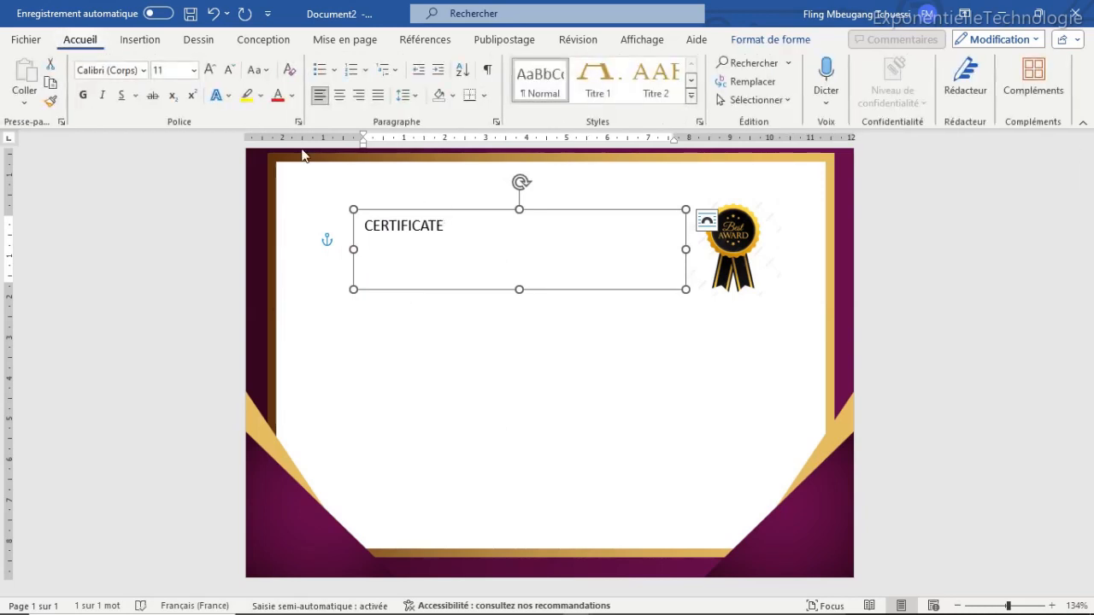
left_click(131, 70)
type("Georgia")
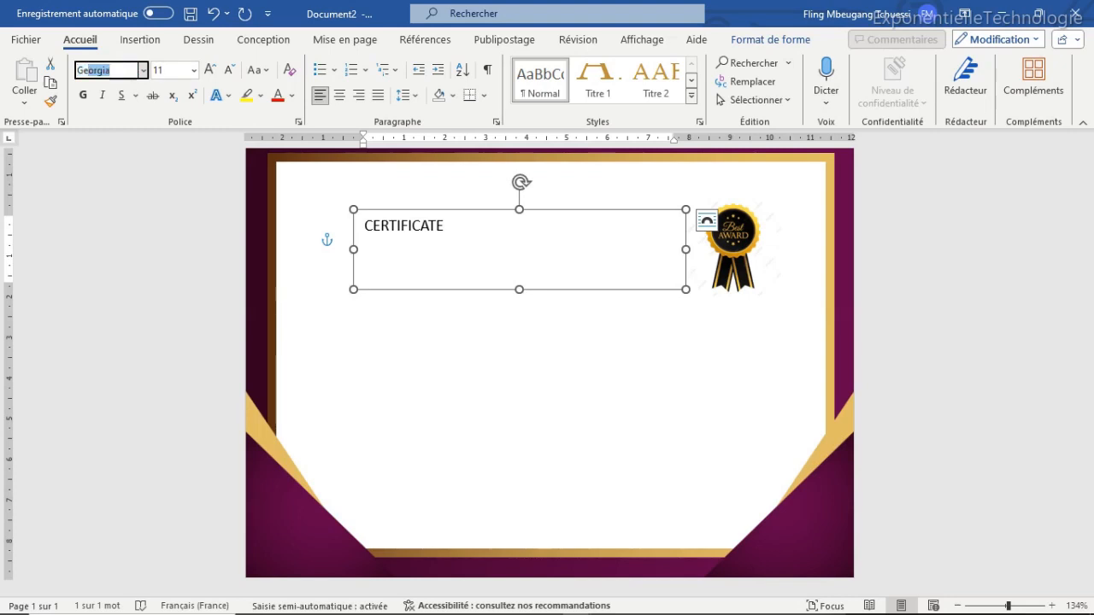
key("Return")
left_click(189, 68)
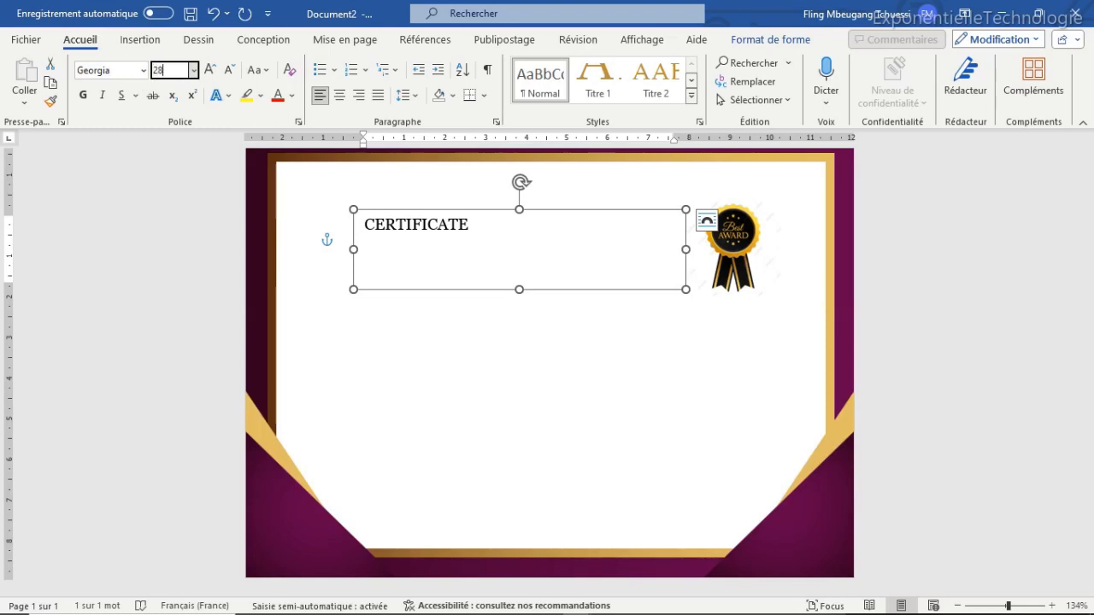
key("Return")
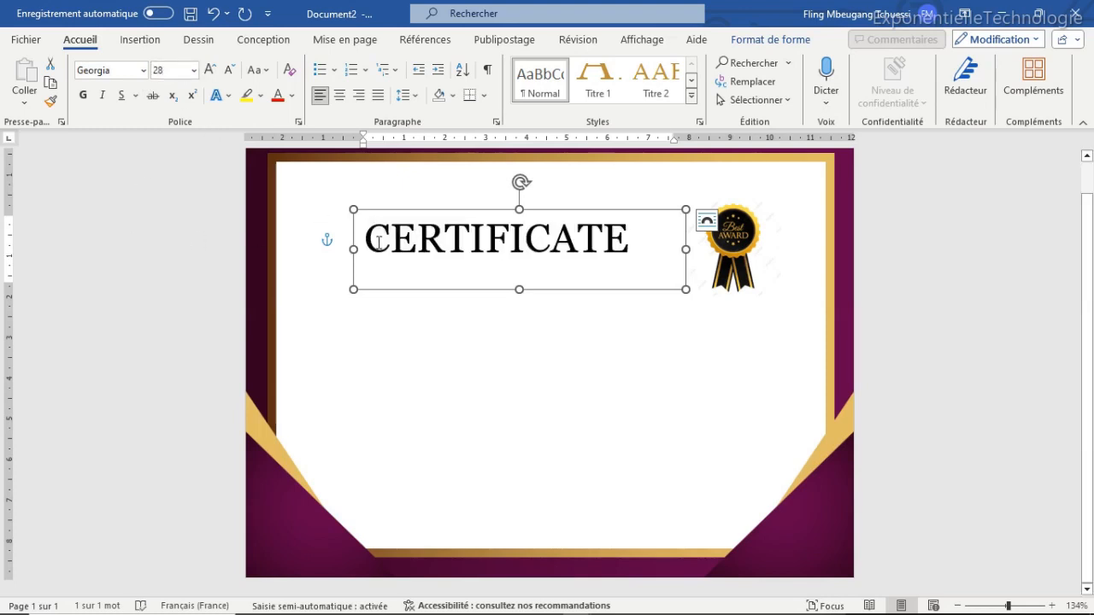
left_click_drag(353, 250, 384, 250)
left_click_drag(535, 289, 536, 269)
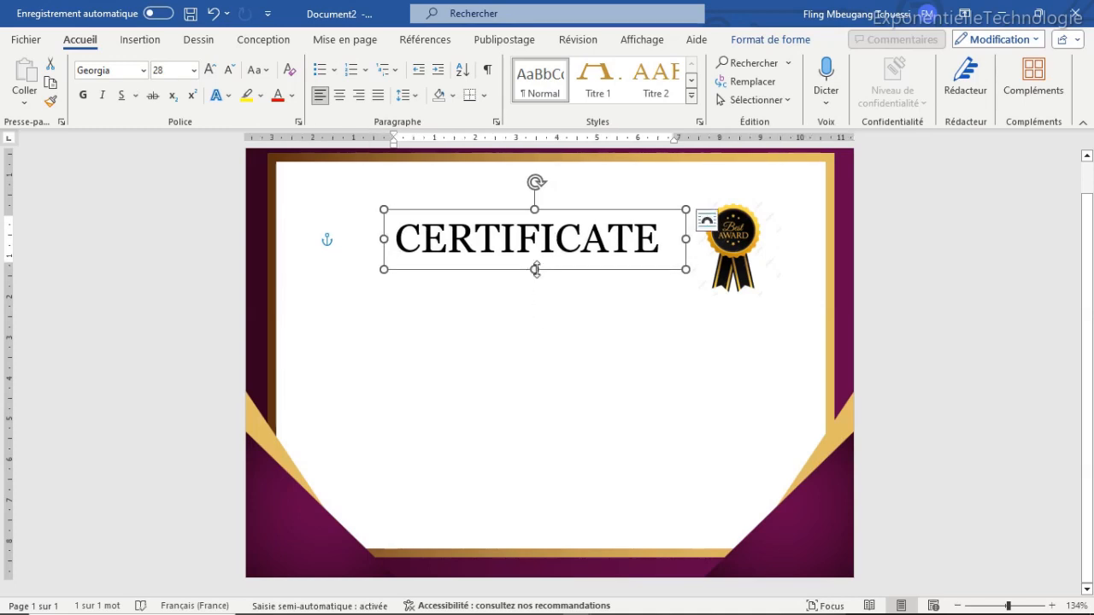
Duplicate the title text box directly below the original and replace the copy's text with "OF ACHIEVEMENT"
key("ctrl+v")
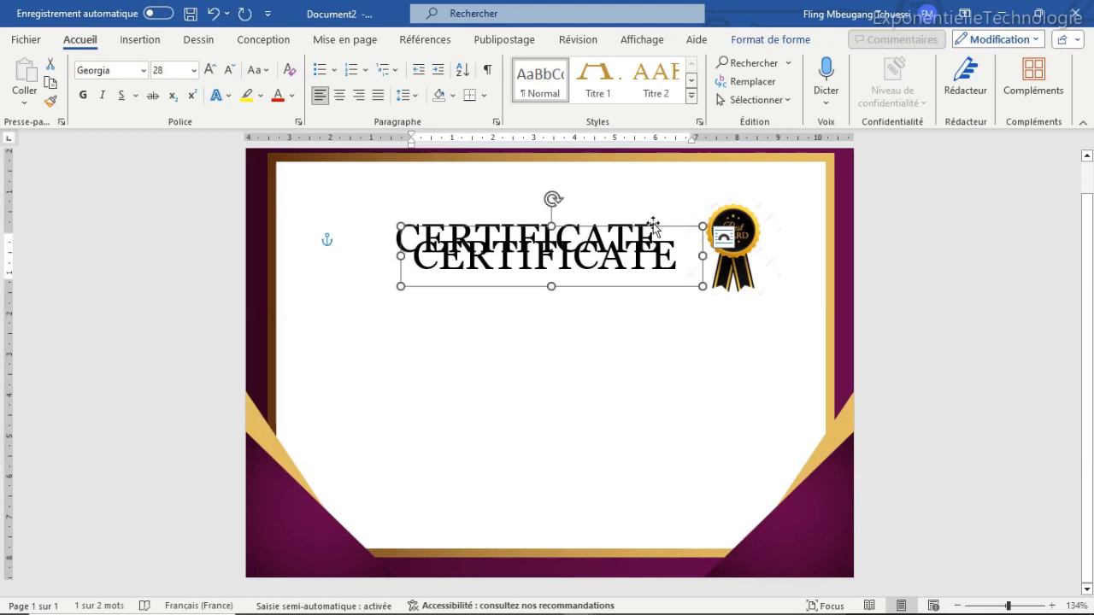
left_click_drag(658, 230, 646, 257)
left_click(596, 305)
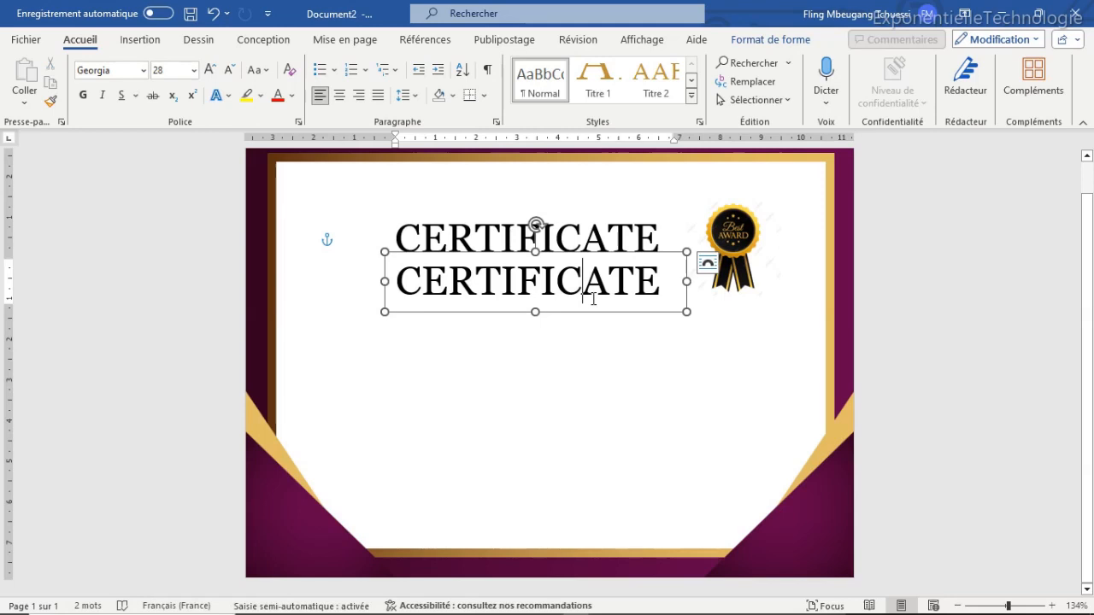
double_click(596, 306)
type("OF ")
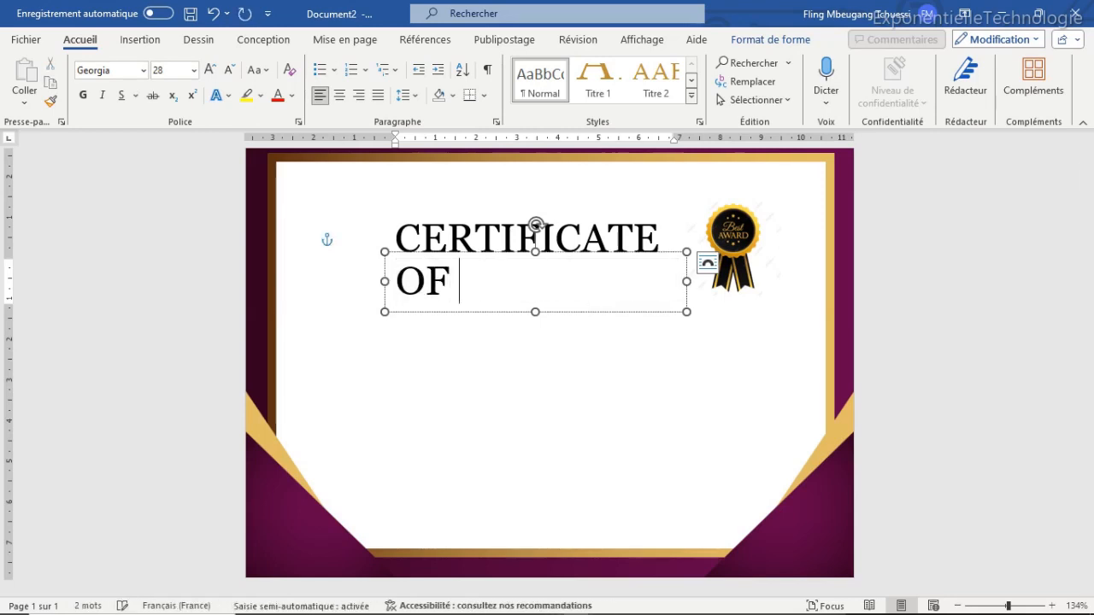
type("ACHIEVE")
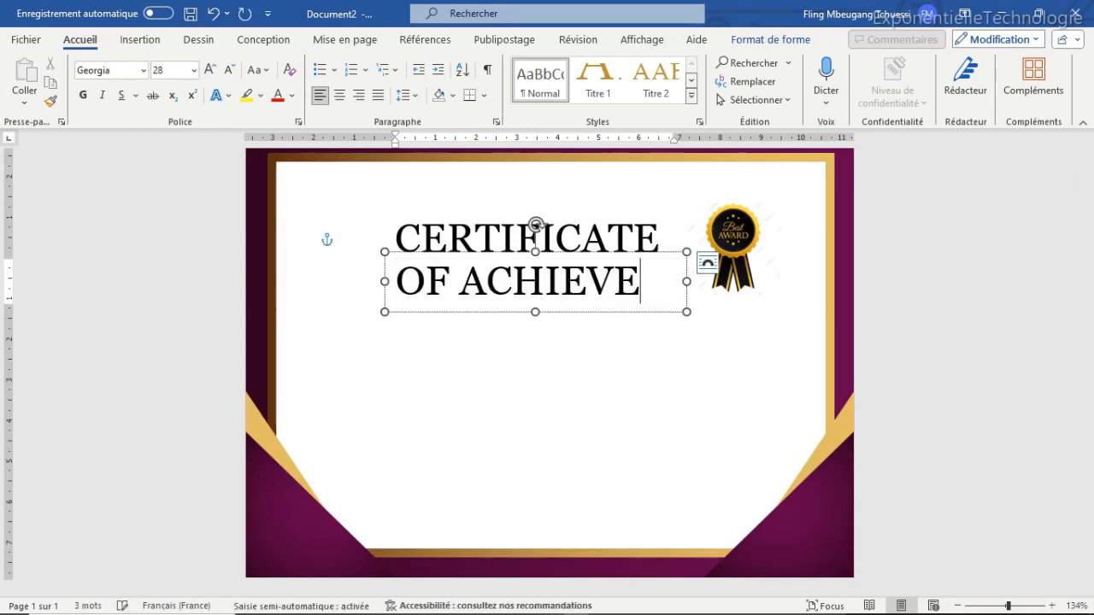
key("ctrl+BackSpace")
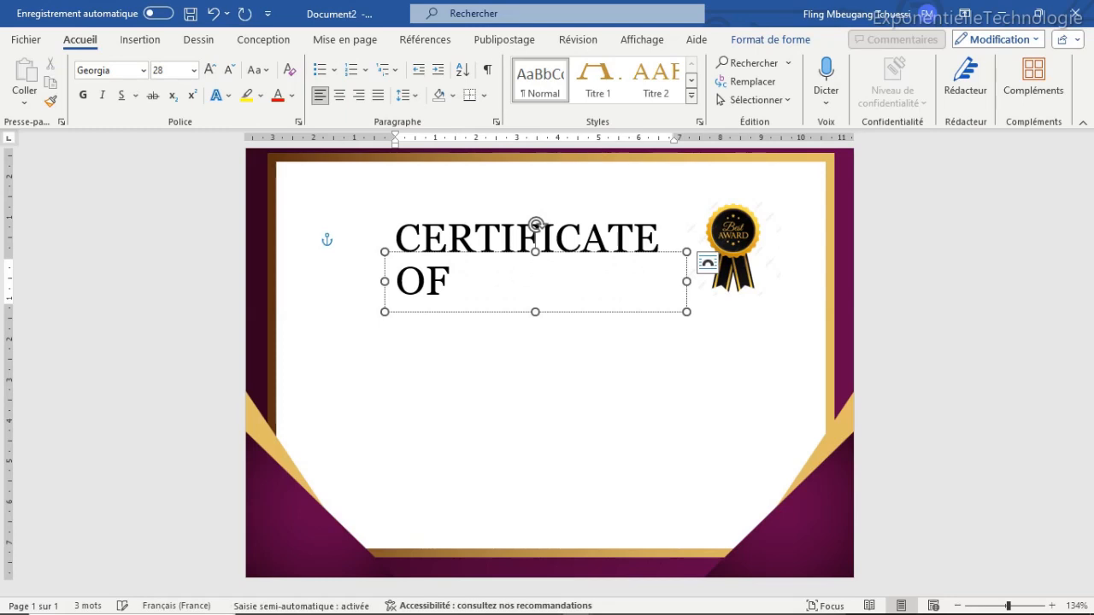
Set the OF ACHIEVEMENT text to Calibri (Corps) at 11 pt
left_click(561, 253)
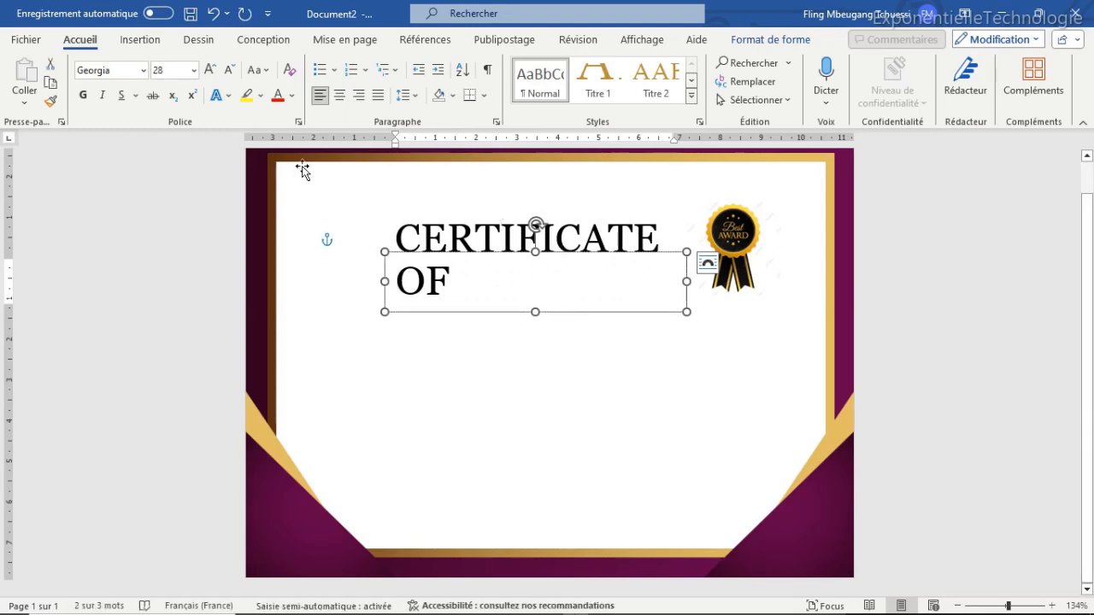
left_click(129, 74)
type("C")
key("Right")
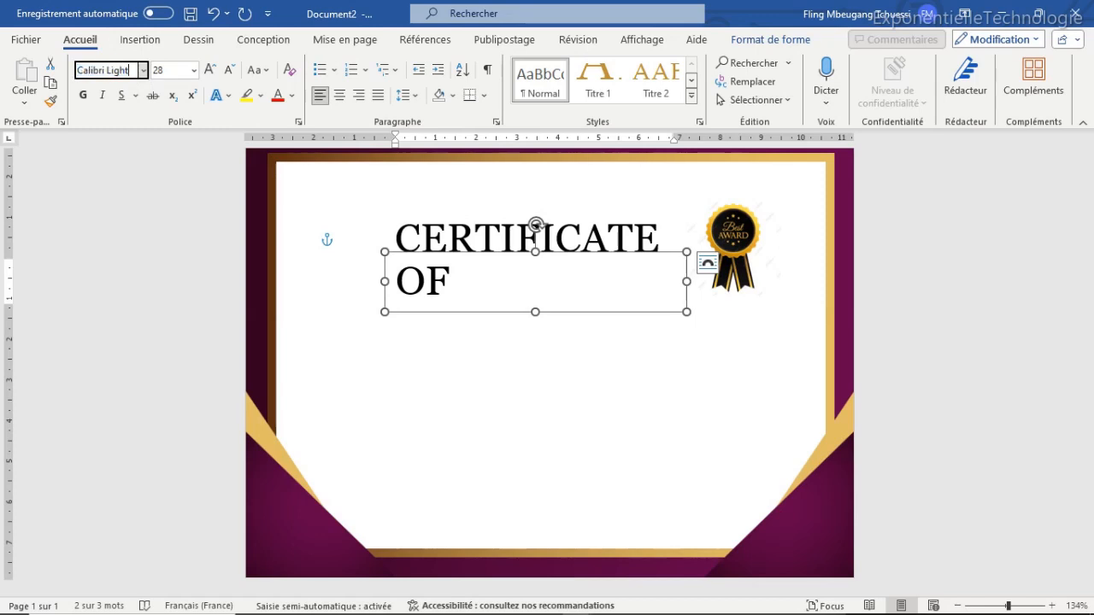
key("Return")
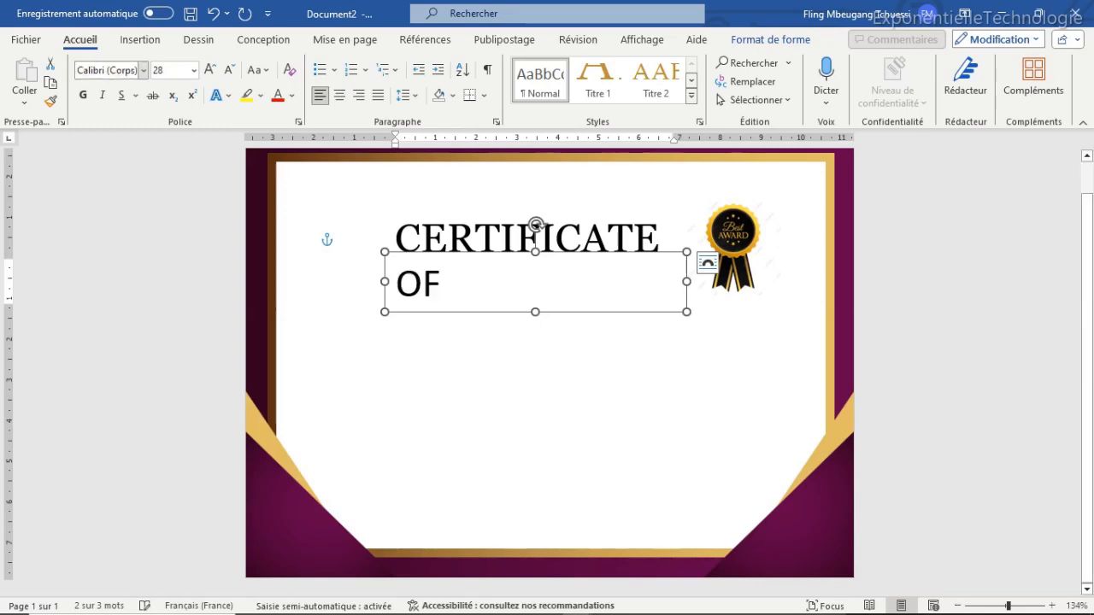
left_click(178, 71)
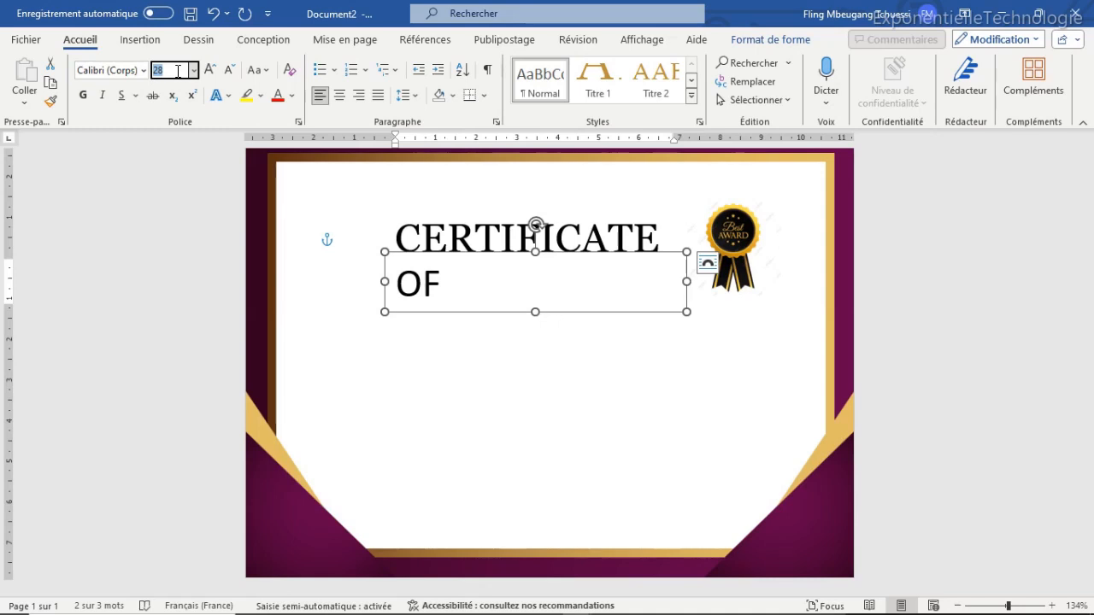
key("Return")
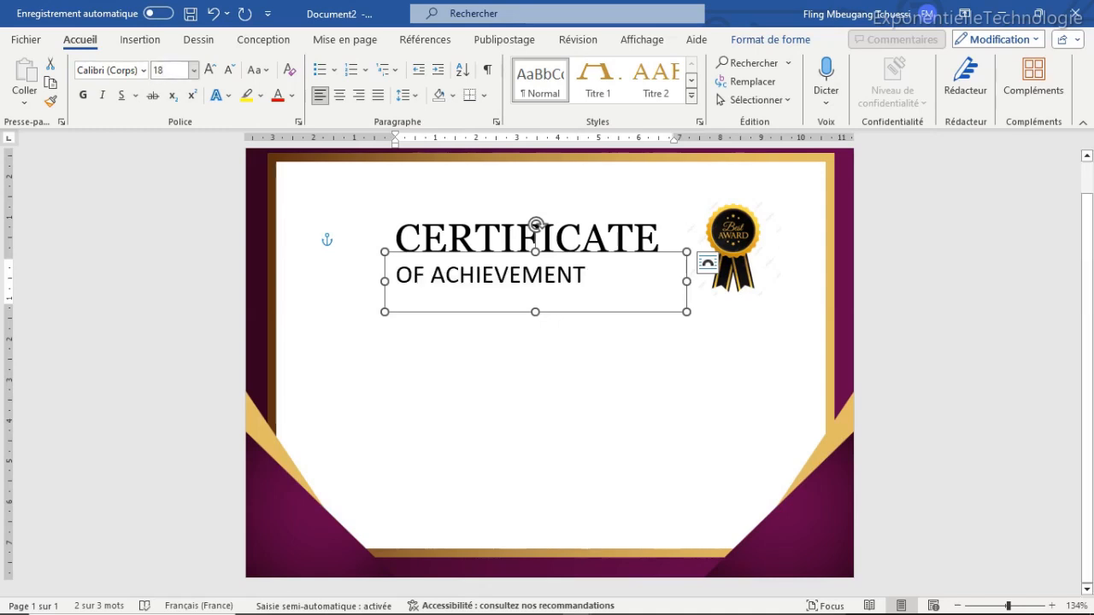
left_click(169, 69)
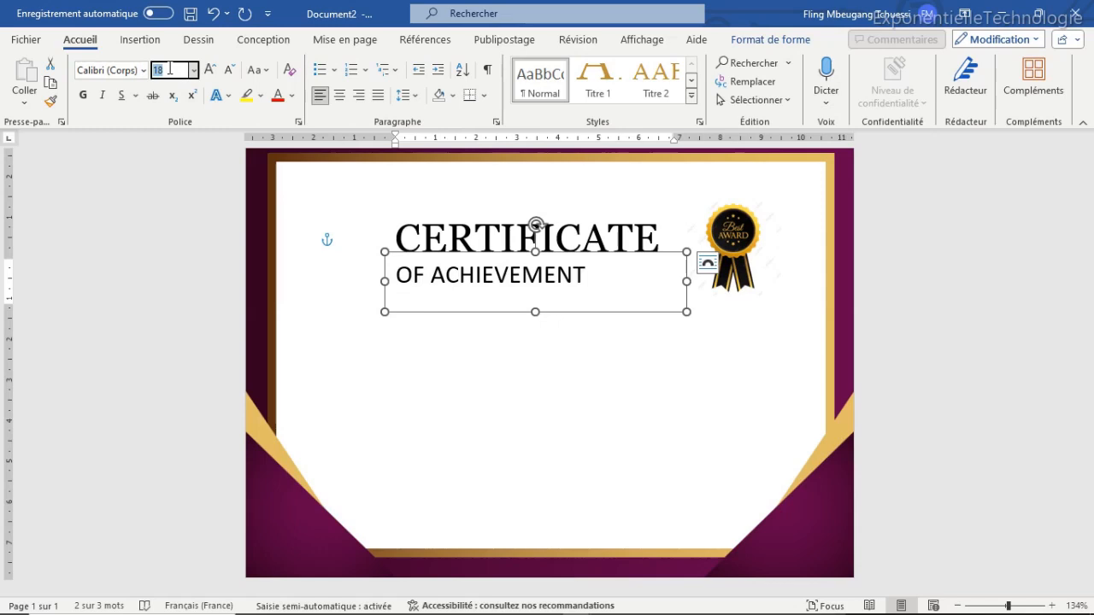
type("11")
key("Return")
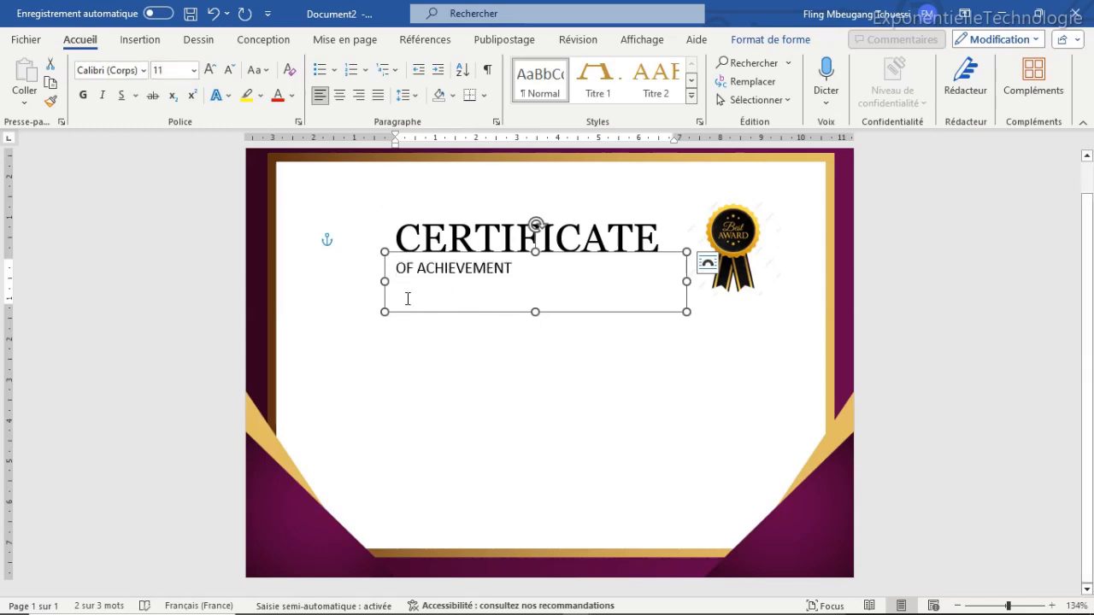
Narrow the OF ACHIEVEMENT text box from its left side and expand its character spacing by 2
left_click_drag(384, 284, 423, 284)
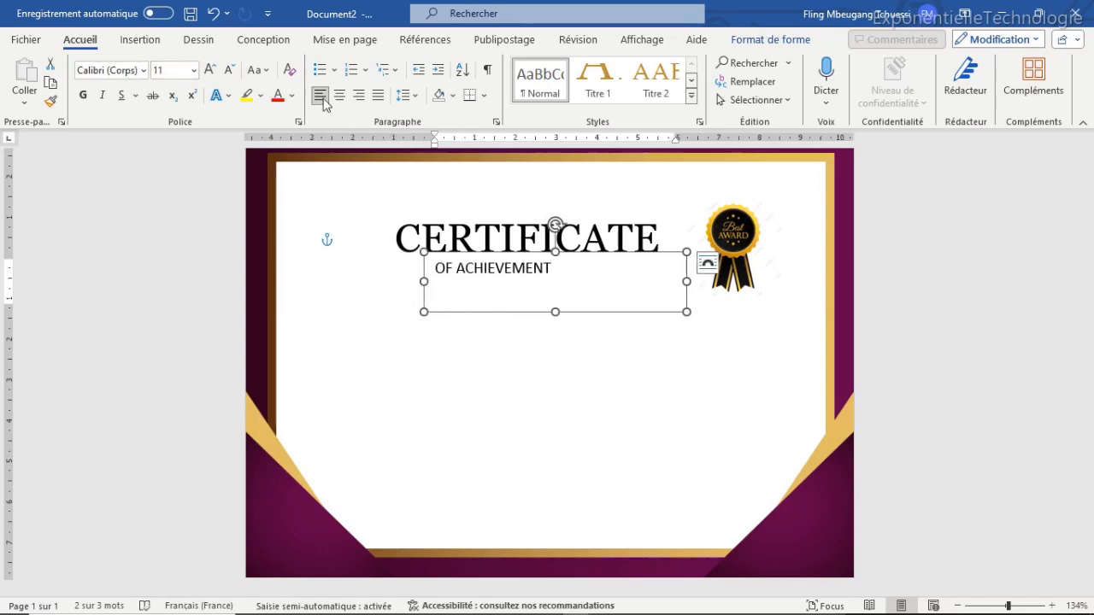
left_click(298, 121)
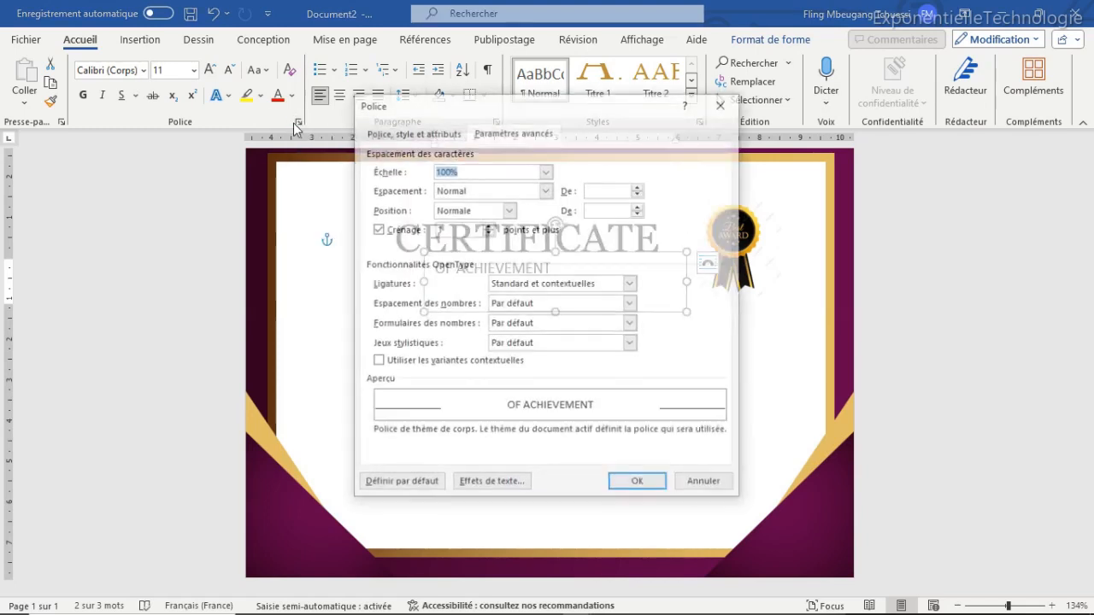
left_click(438, 132)
left_click(502, 133)
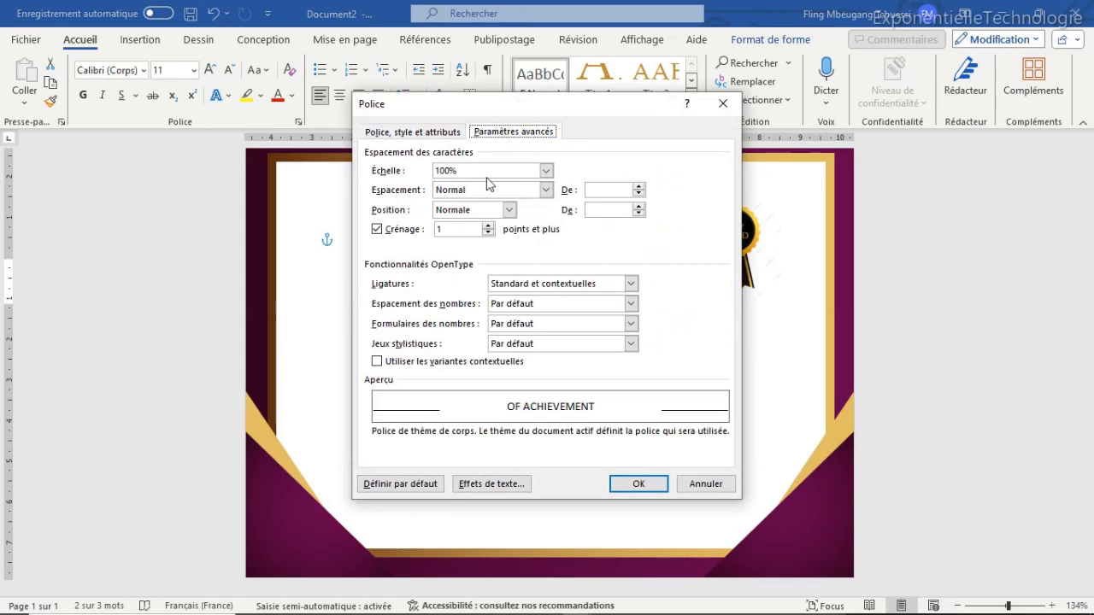
left_click(599, 189)
type("2")
left_click(637, 483)
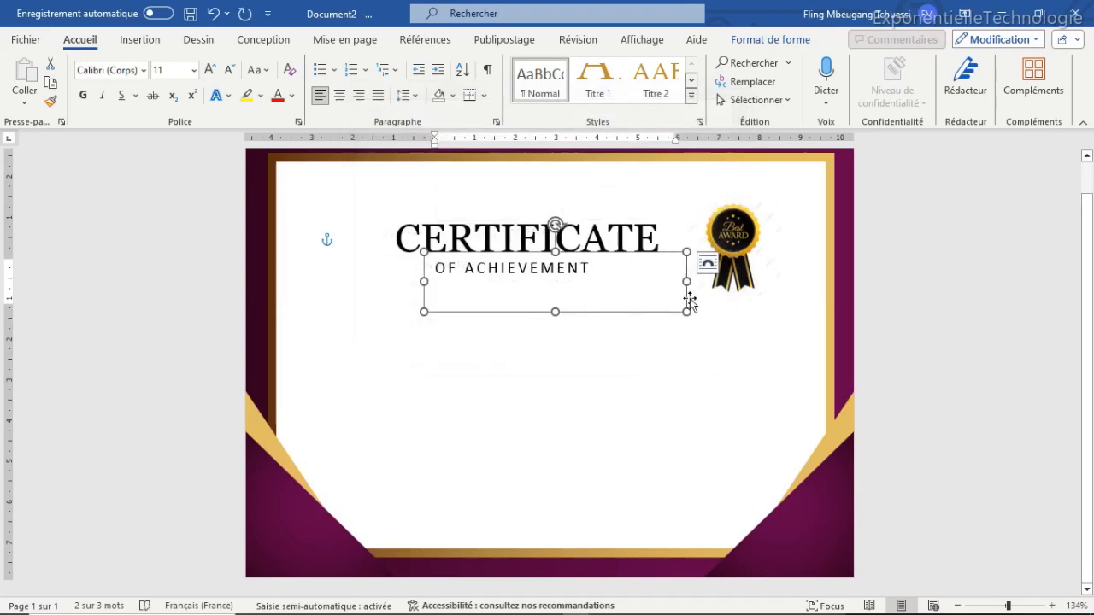
Make OF ACHIEVEMENT bold, tighten its text box around the words and position it just beneath the CERTIFICATE title
left_click_drag(687, 281, 623, 281)
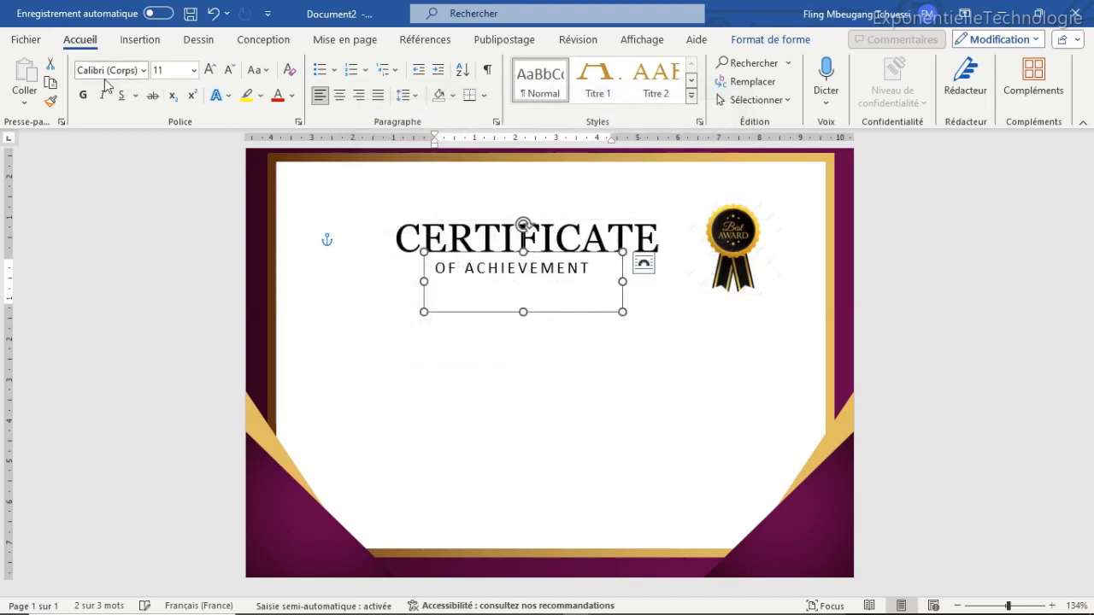
left_click(83, 94)
left_click_drag(425, 281, 439, 281)
left_click_drag(530, 311, 546, 256)
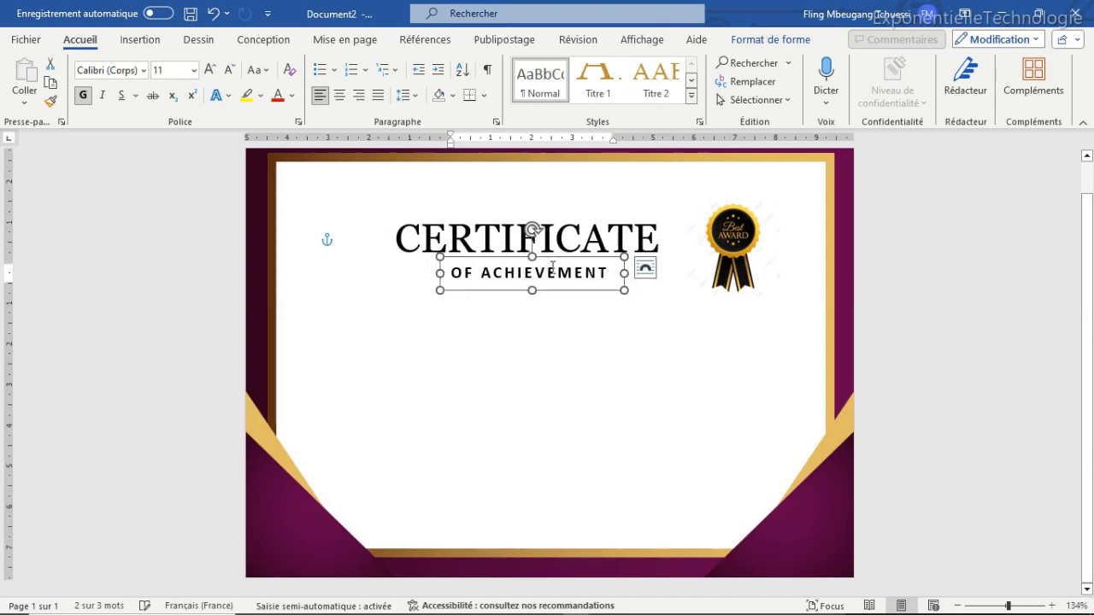
left_click(544, 339)
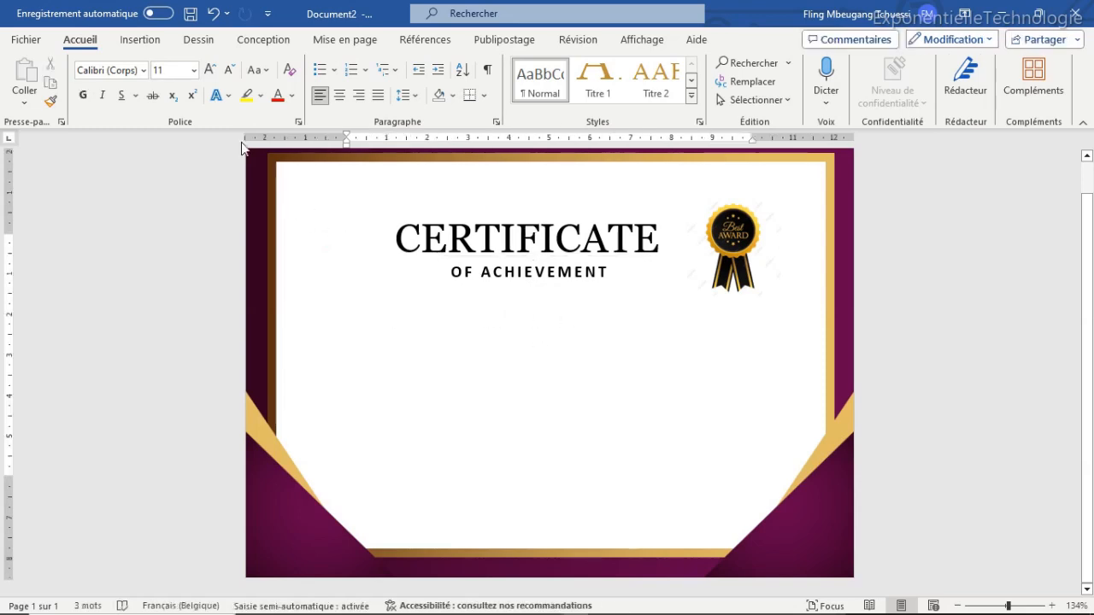
Duplicate the OF ACHIEVEMENT text box, place the copy beneath it and widen it to extend past the title on both sides
left_click(547, 270)
left_click(551, 257)
key("ctrl+c")
key("ctrl+v")
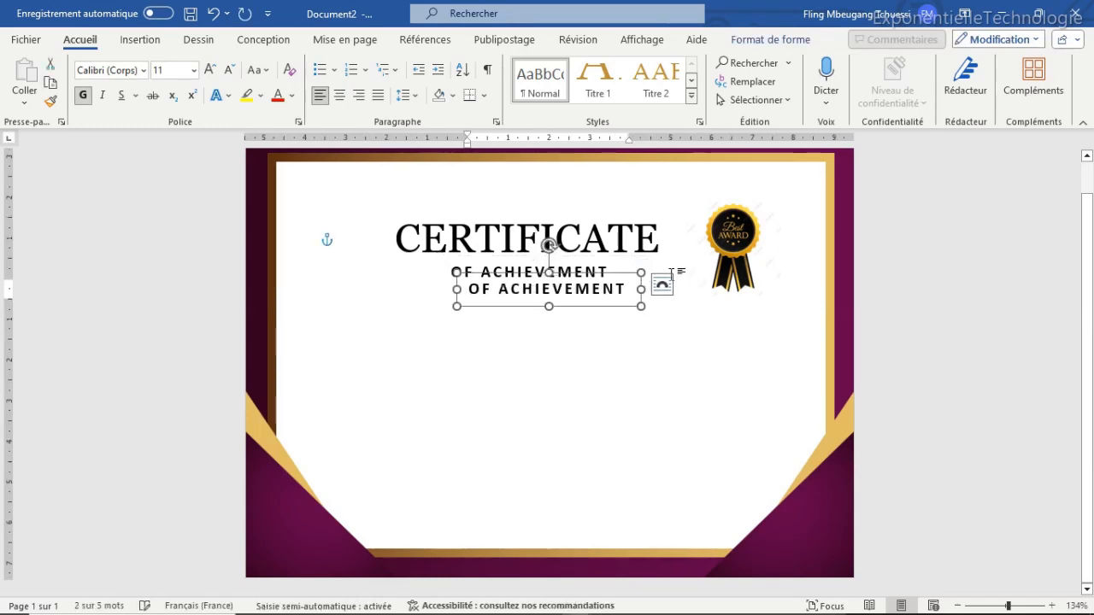
left_click_drag(619, 272, 720, 321)
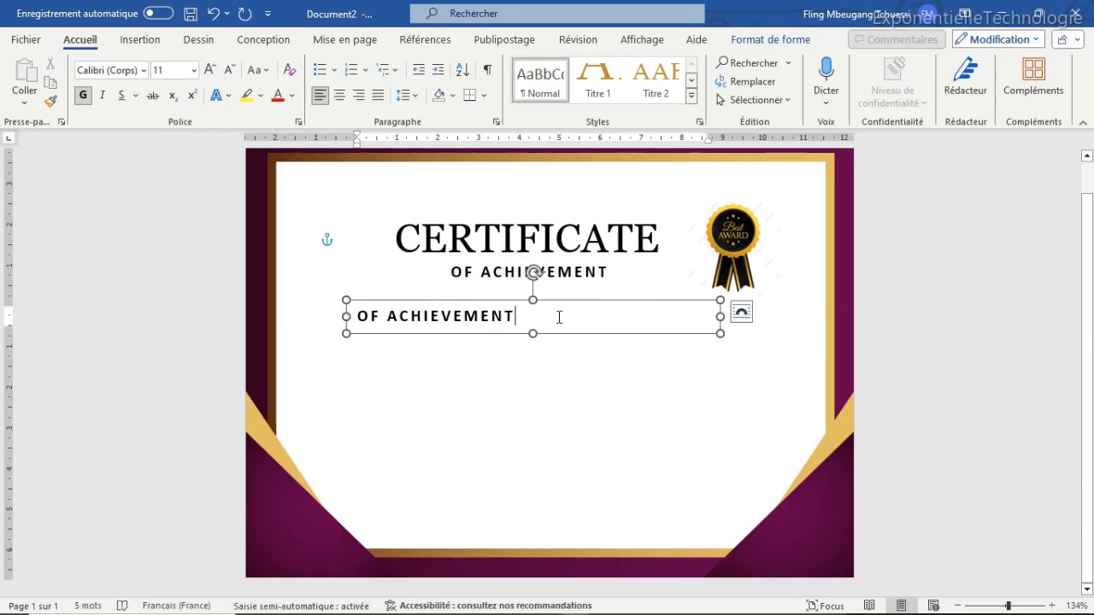
Replace the duplicated text beneath the subtitle with THIS CERTIFICATE IS PROUDLY DELIVRED TO
left_click(559, 317)
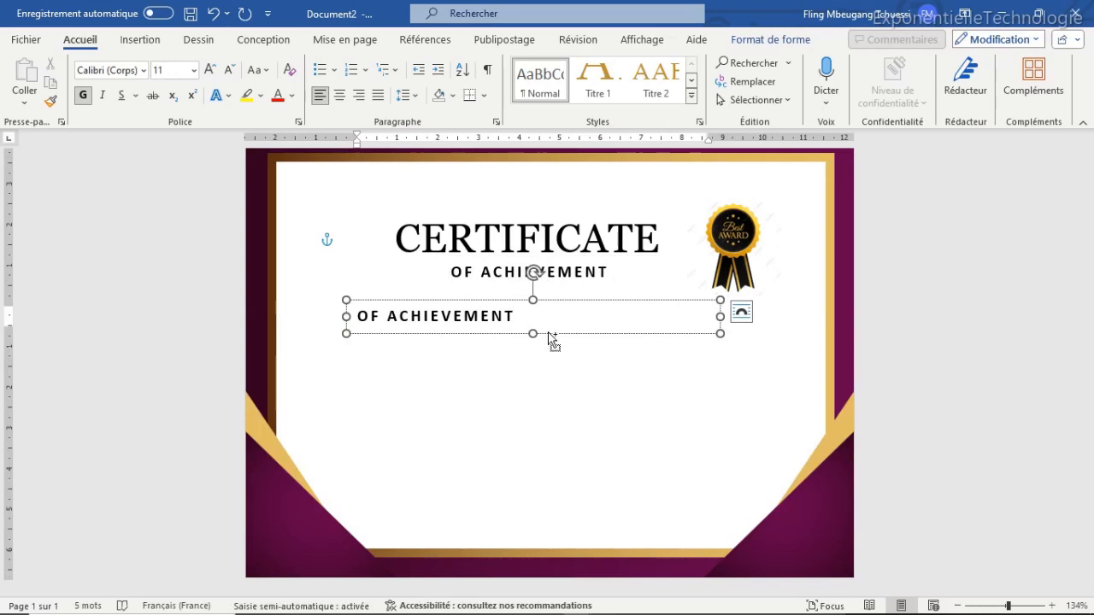
key("ctrl+a")
type("THIS C")
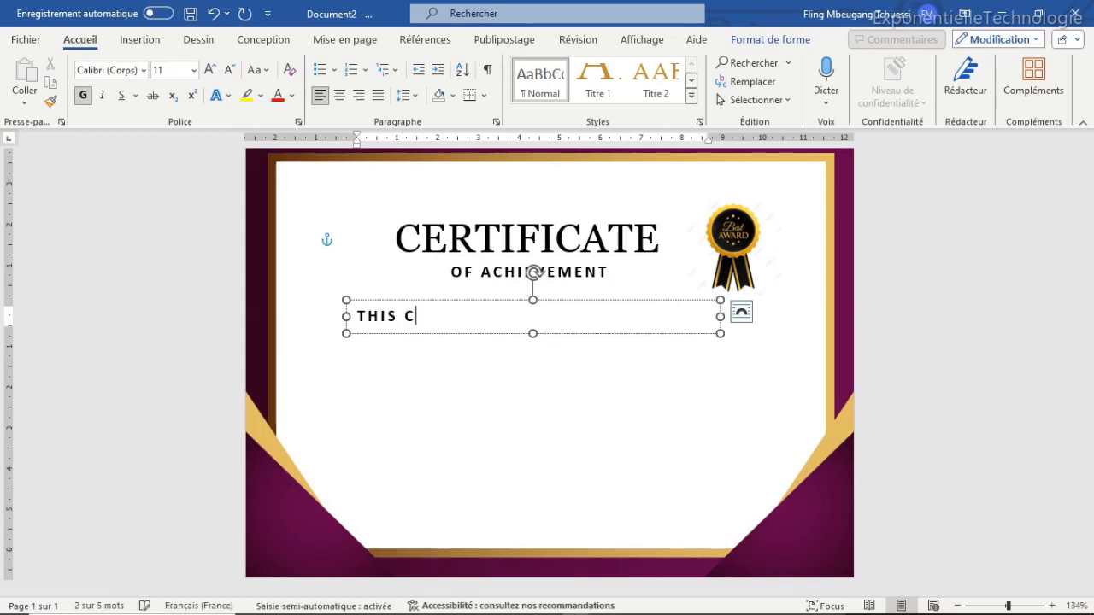
type("ERTIFICAT")
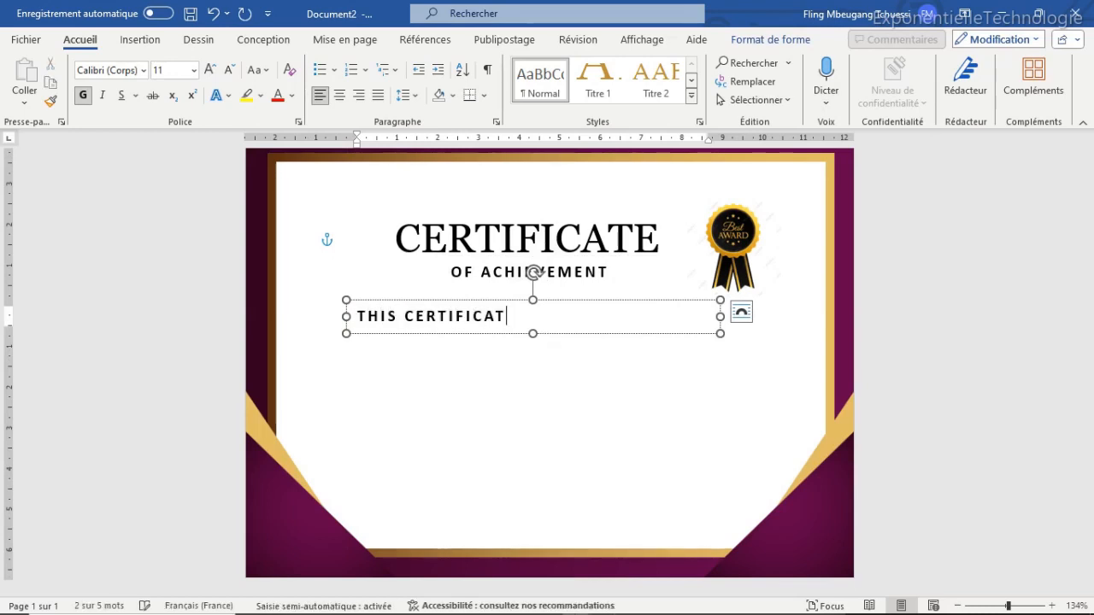
type("E IS PRO")
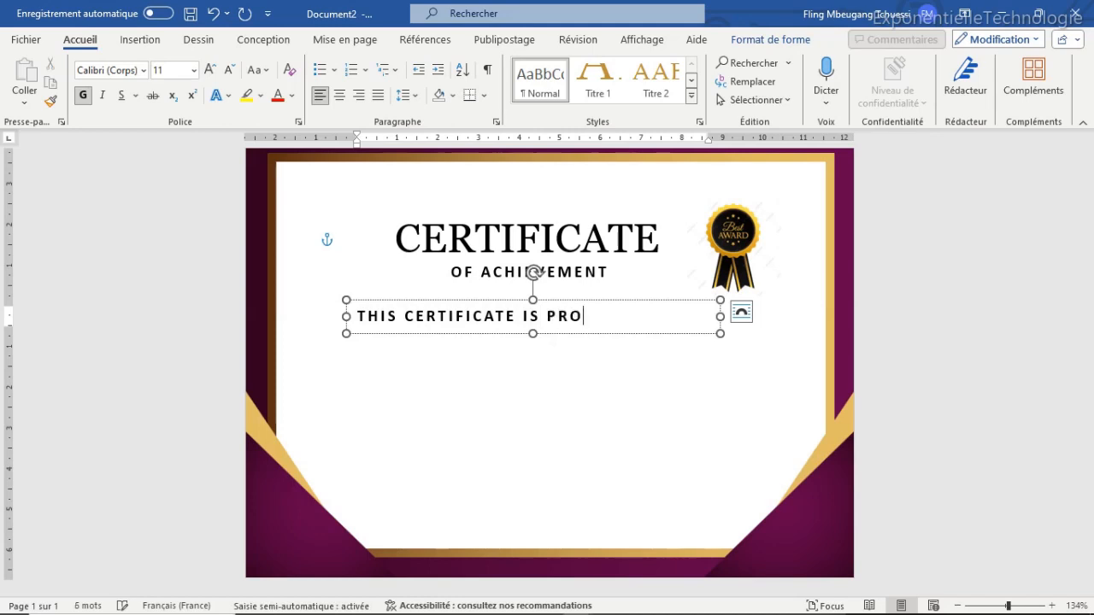
key("BackSpace")
key("BackSpace")
key("BackSpace")
key("BackSpace")
key("BackSpace")
key("BackSpace")
key("Return")
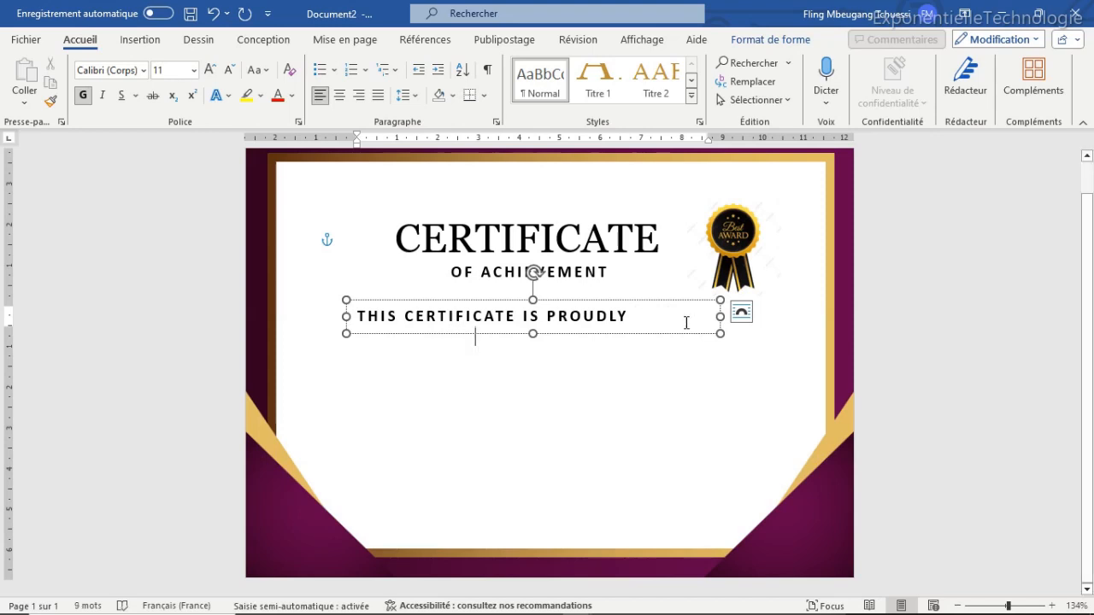
key("Escape")
Set the presentation text to Arial at 10 pt and remove its bold formatting
left_click(120, 68)
type("Arial")
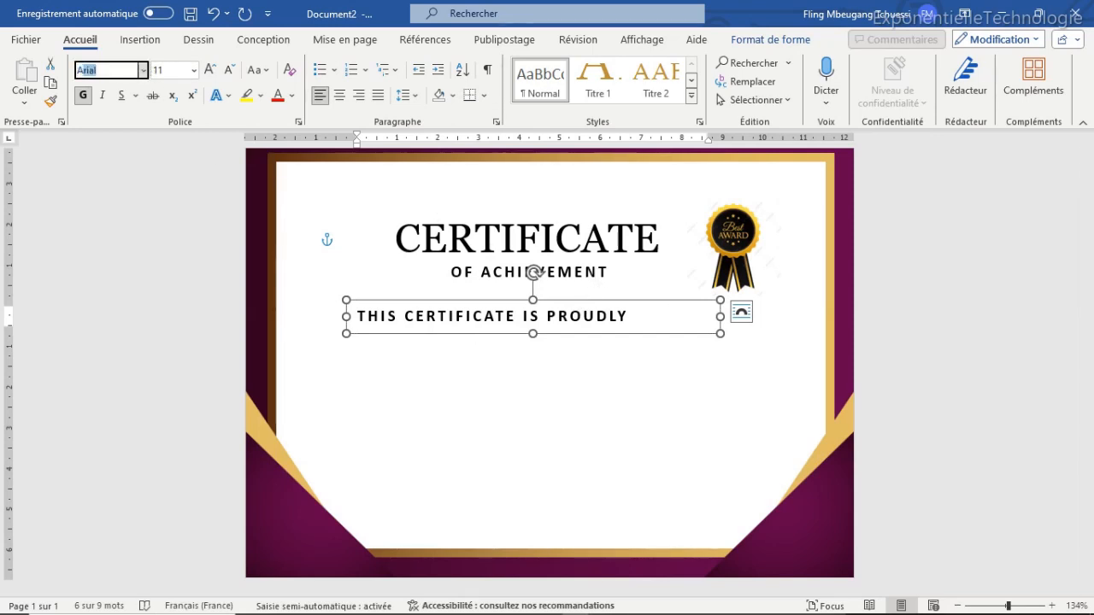
key("Return")
left_click(175, 70)
type("10")
key("Return")
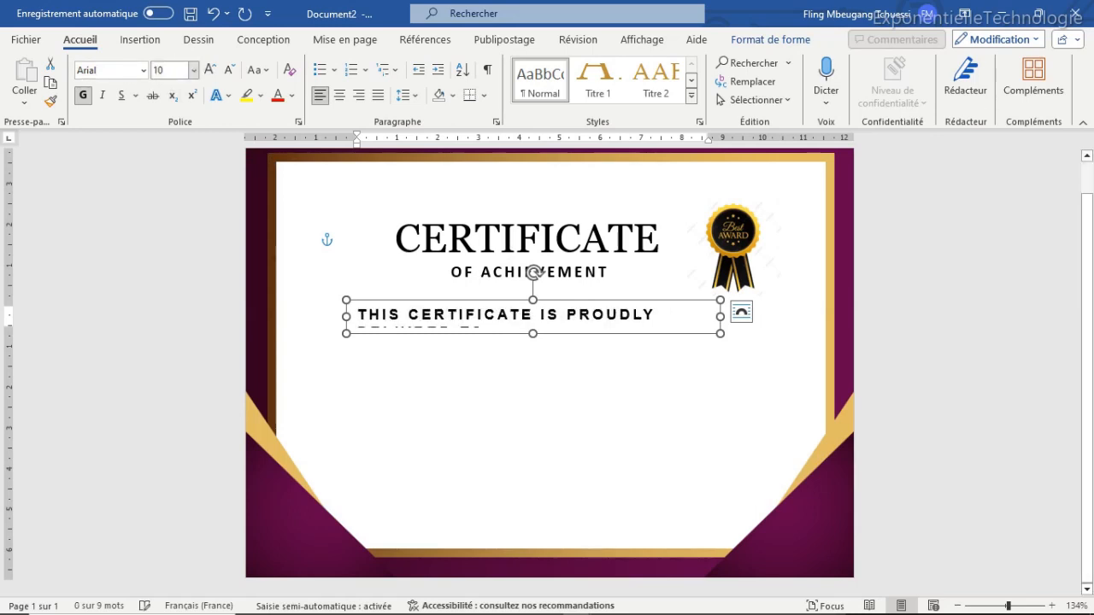
left_click(86, 96)
Widen the presentation text box so the sentence fits on one line, and set its expanded character spacing to 0 pt
left_click_drag(346, 316, 264, 318)
left_click_drag(539, 301, 548, 307)
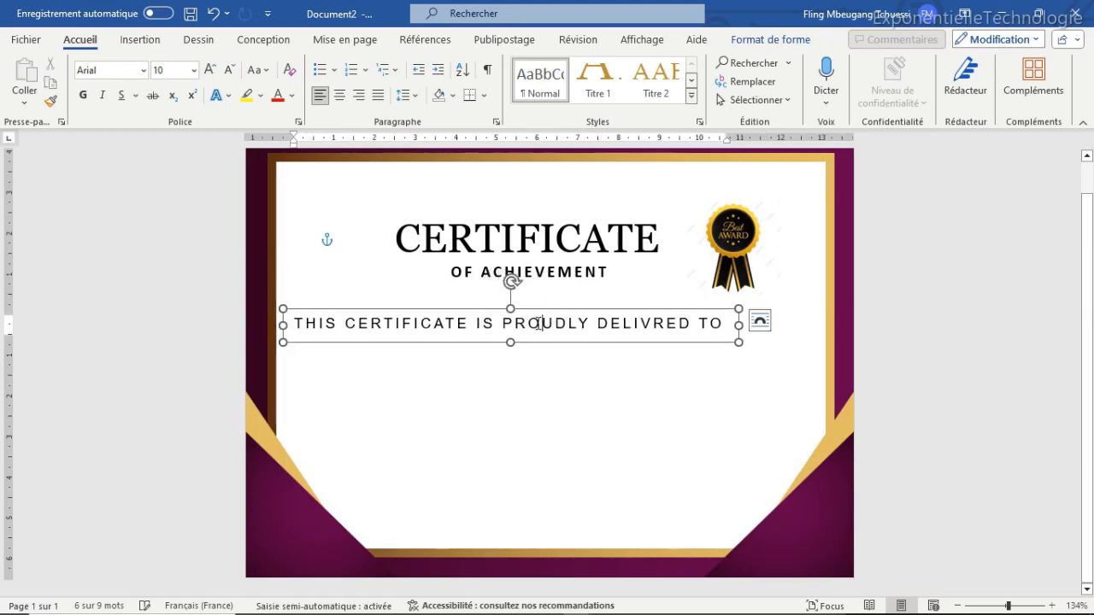
triple_click(538, 323)
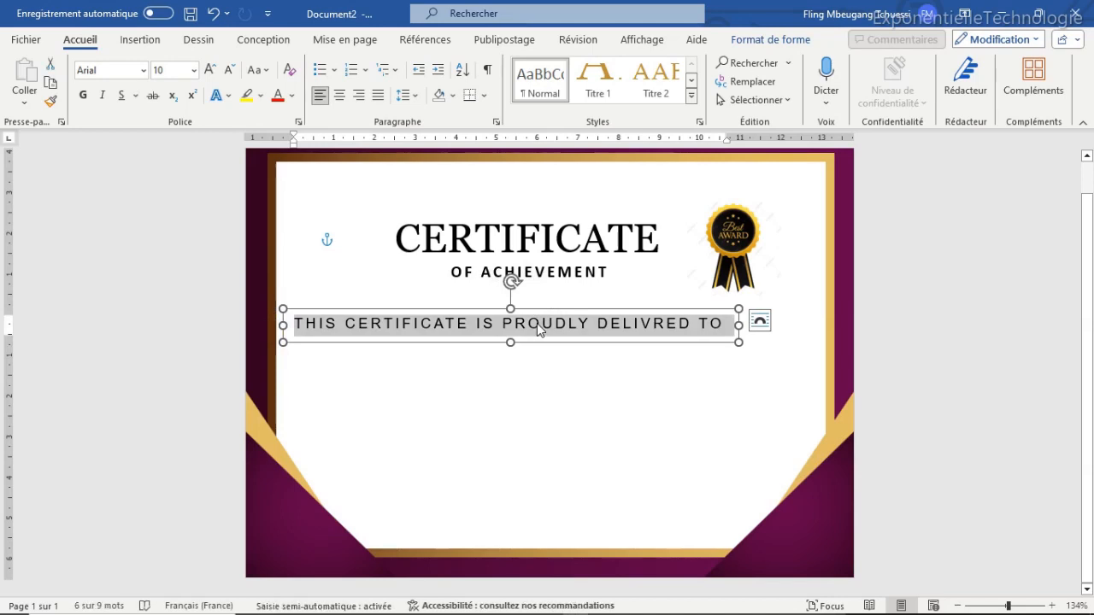
left_click(299, 122)
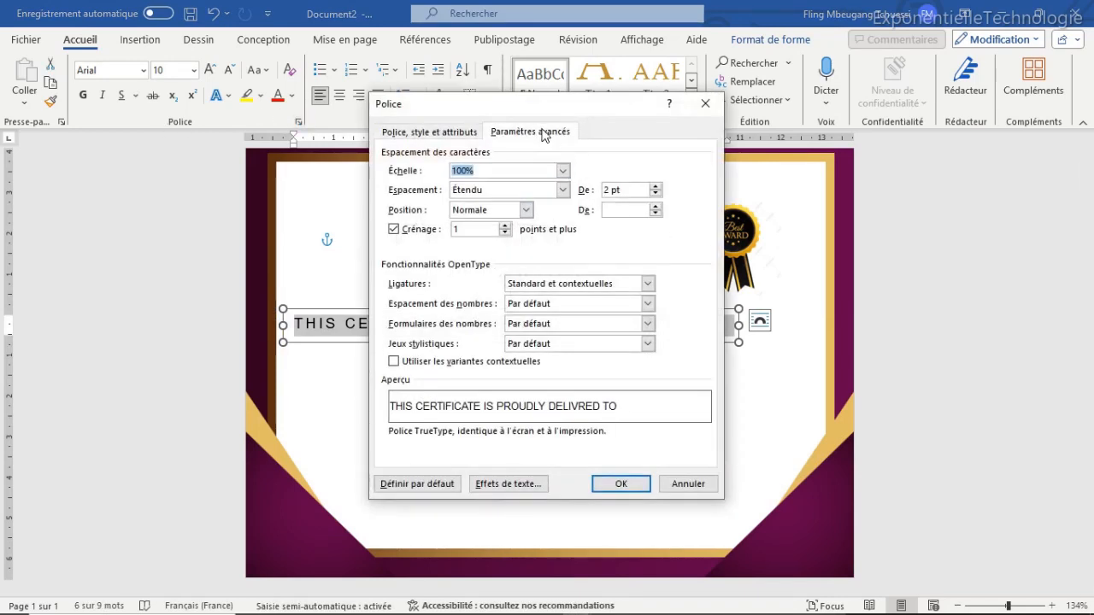
left_click_drag(613, 189, 579, 190)
type("0")
key("Return")
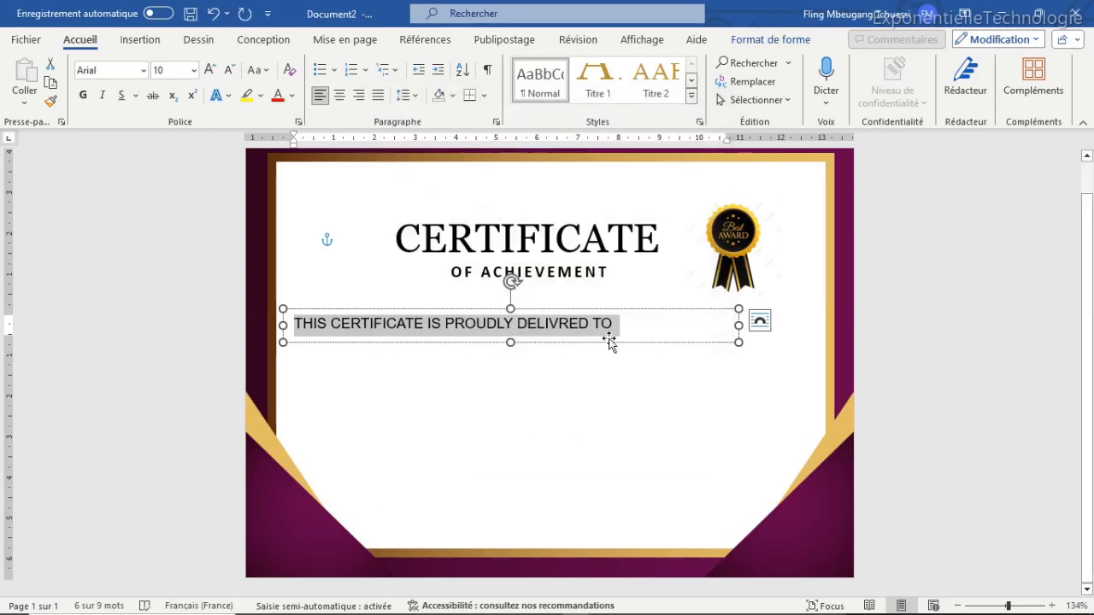
Tighten the presentation text box from both sides around the sentence and centre it beneath OF ACHIEVEMENT
left_click(572, 329)
left_click_drag(284, 324, 360, 322)
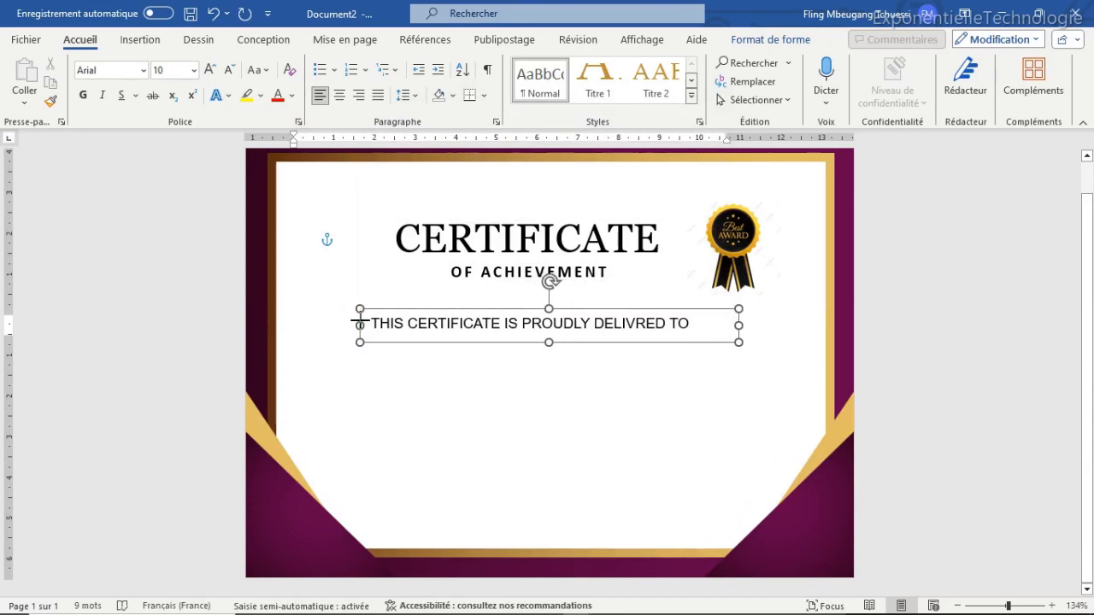
left_click_drag(739, 325, 697, 323)
left_click_drag(540, 313, 534, 308)
left_click(573, 408)
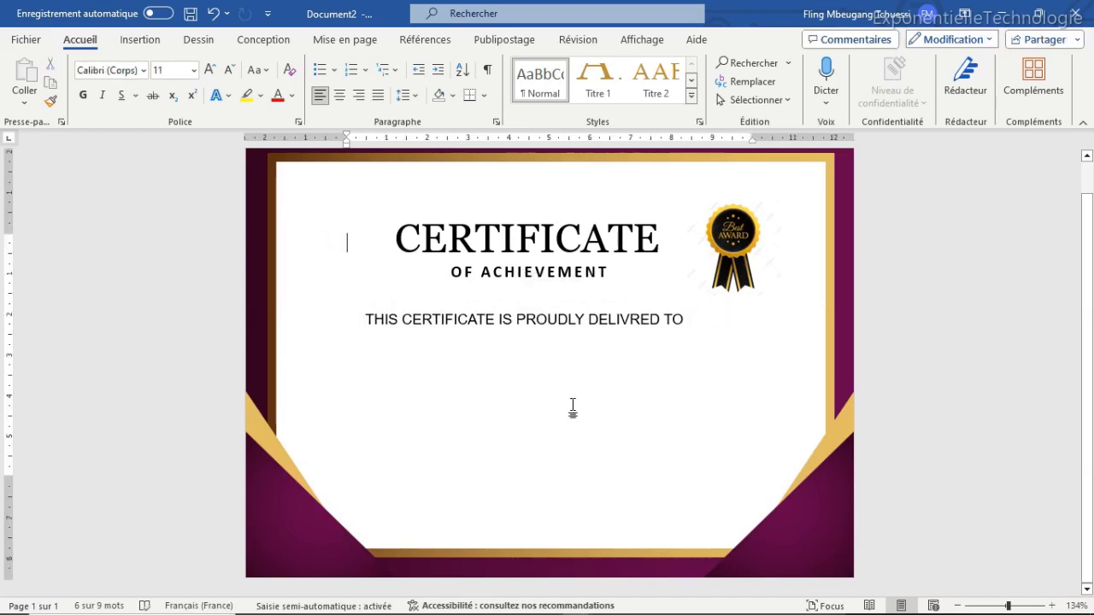
Draw a straight horizontal line below the presentation text and set its width to 8,5 cm
left_click(139, 40)
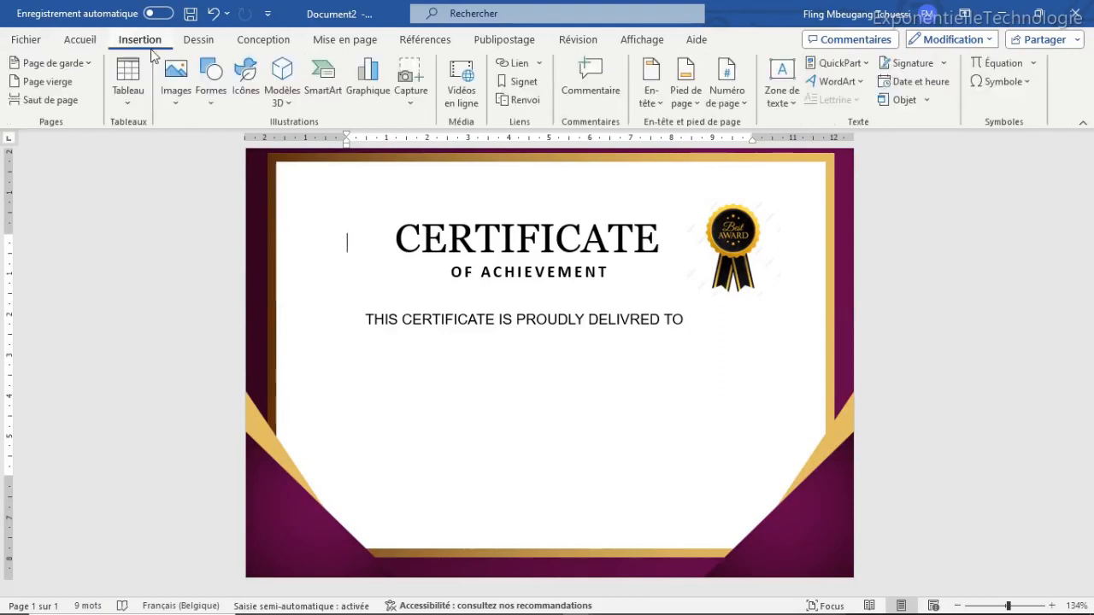
left_click(211, 94)
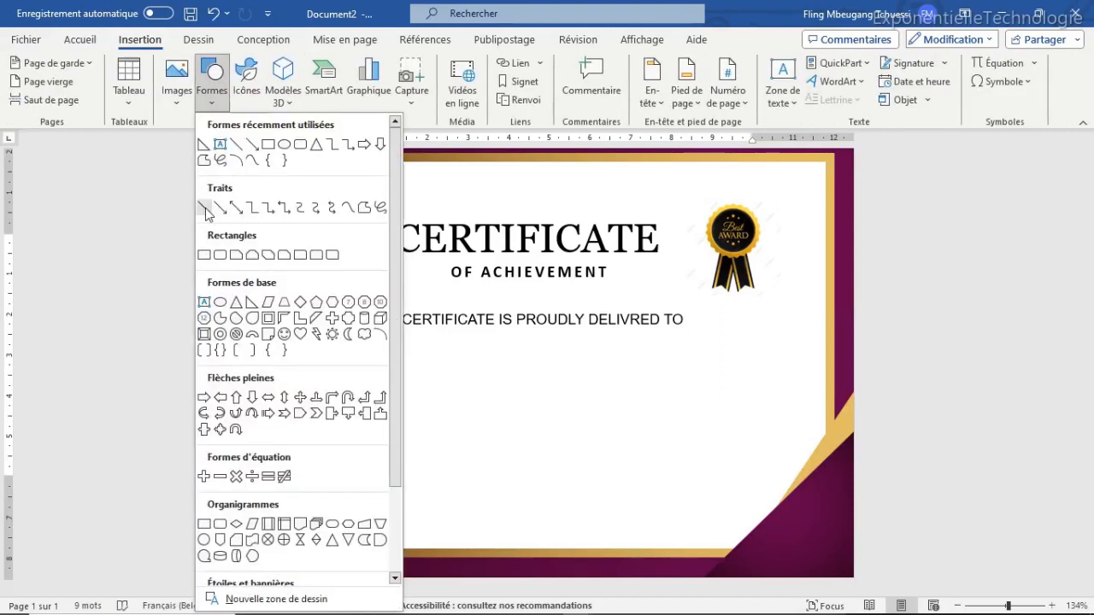
left_click(206, 205)
mouse_move(356, 386)
left_mouse_down()
mouse_move(659, 393)
mouse_move(691, 371)
mouse_move(690, 384)
left_mouse_up()
left_click(947, 96)
type("5")
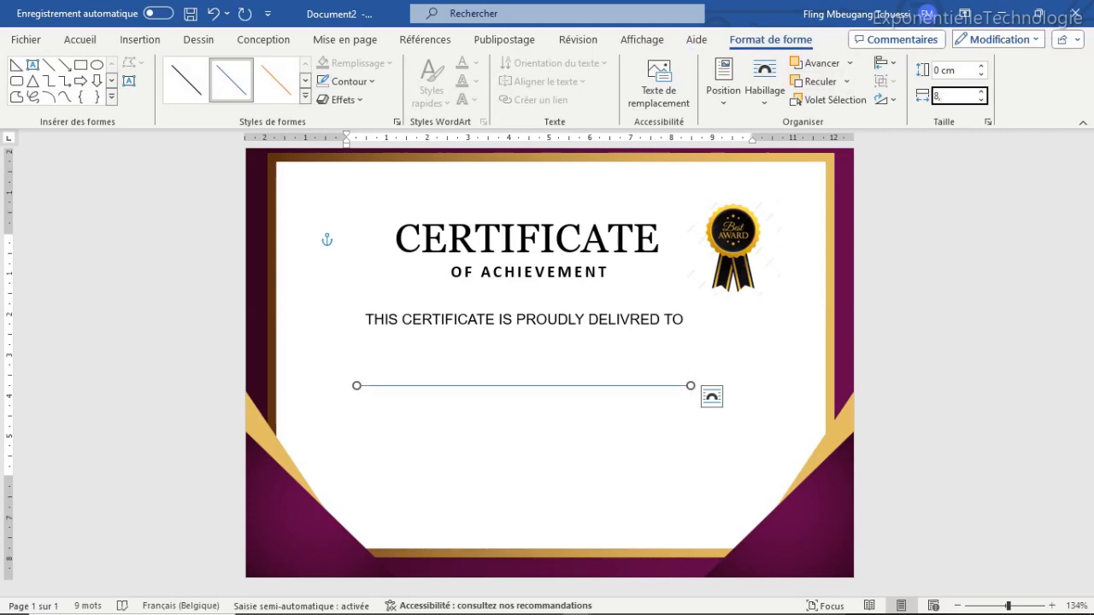
key("Return")
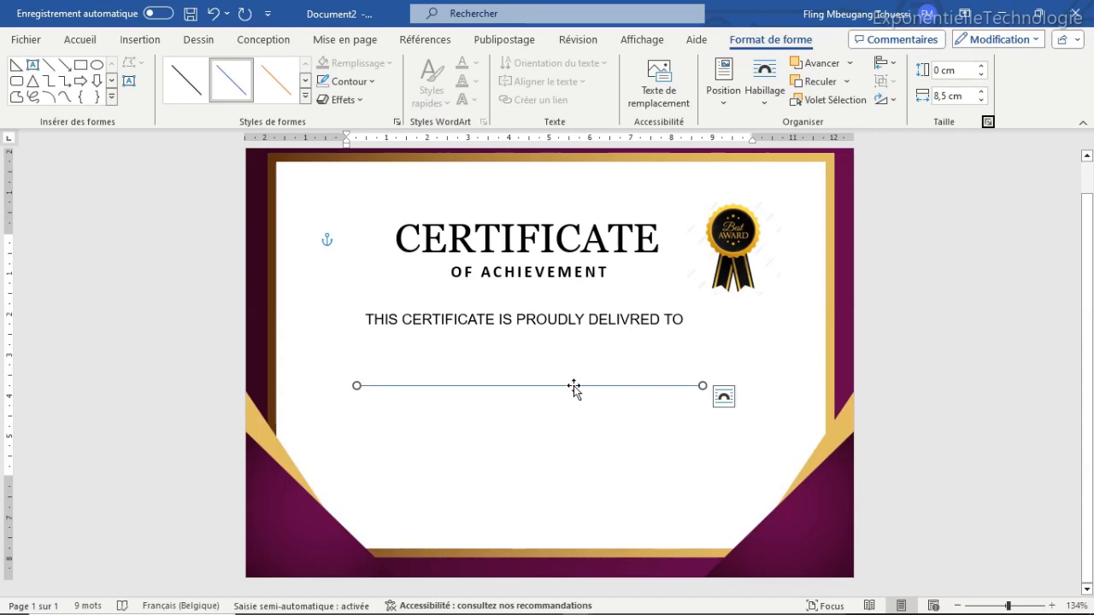
Give the line a 3 pt weight and the recently used brown outline colour, and shift it slightly downward
left_click(346, 81)
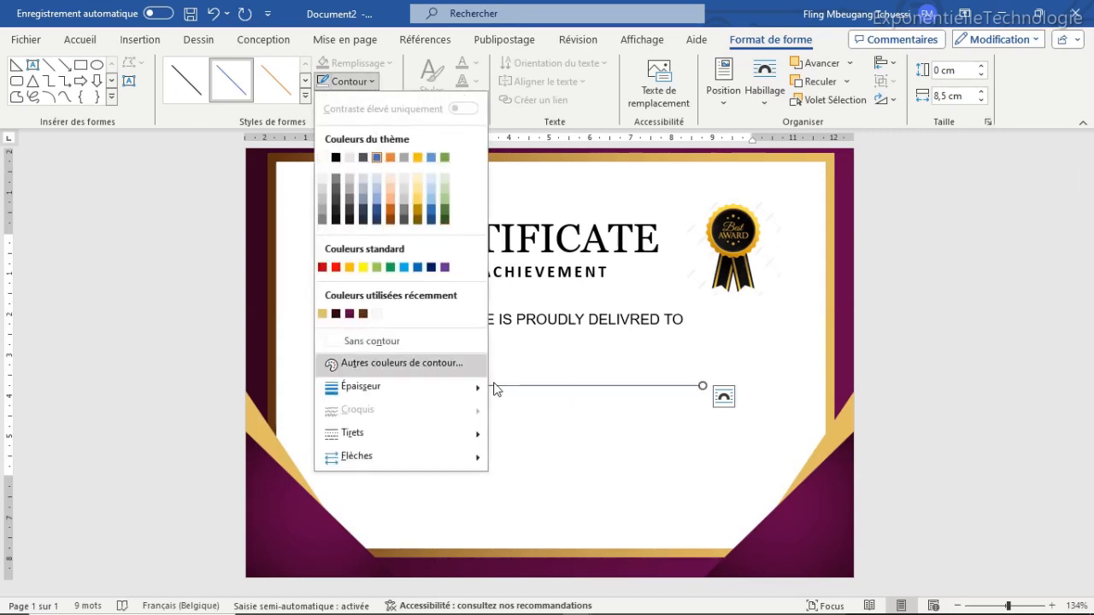
mouse_move(479, 388)
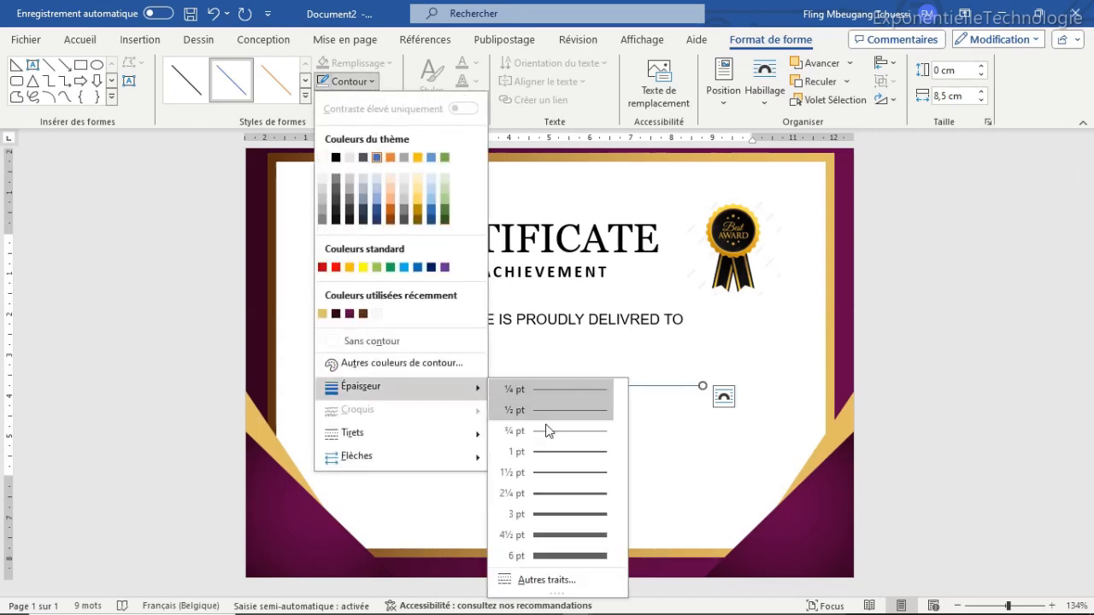
left_click(567, 514)
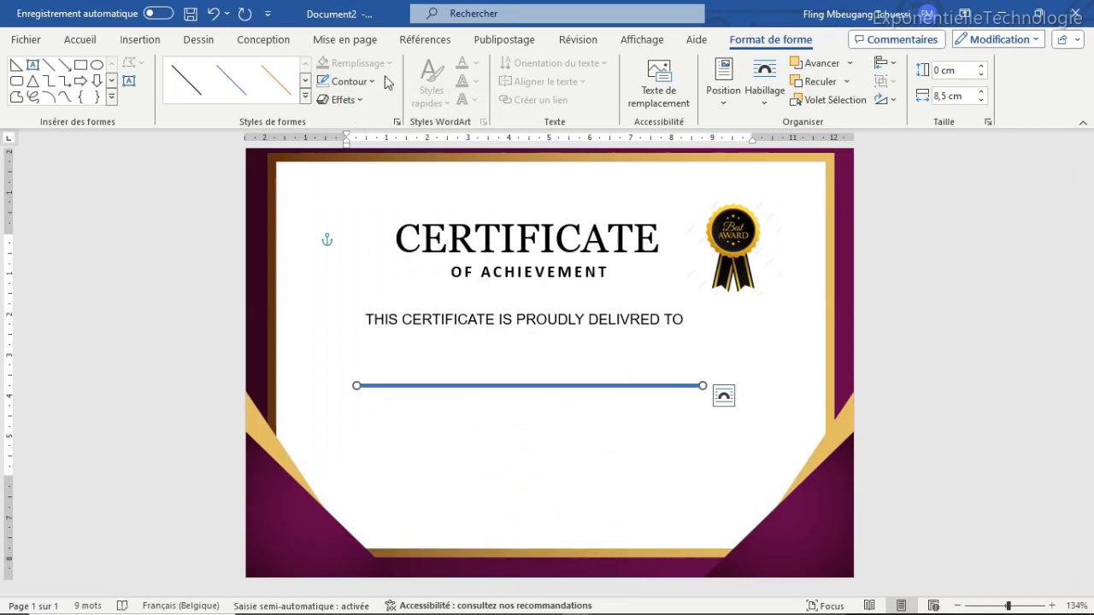
left_click(346, 81)
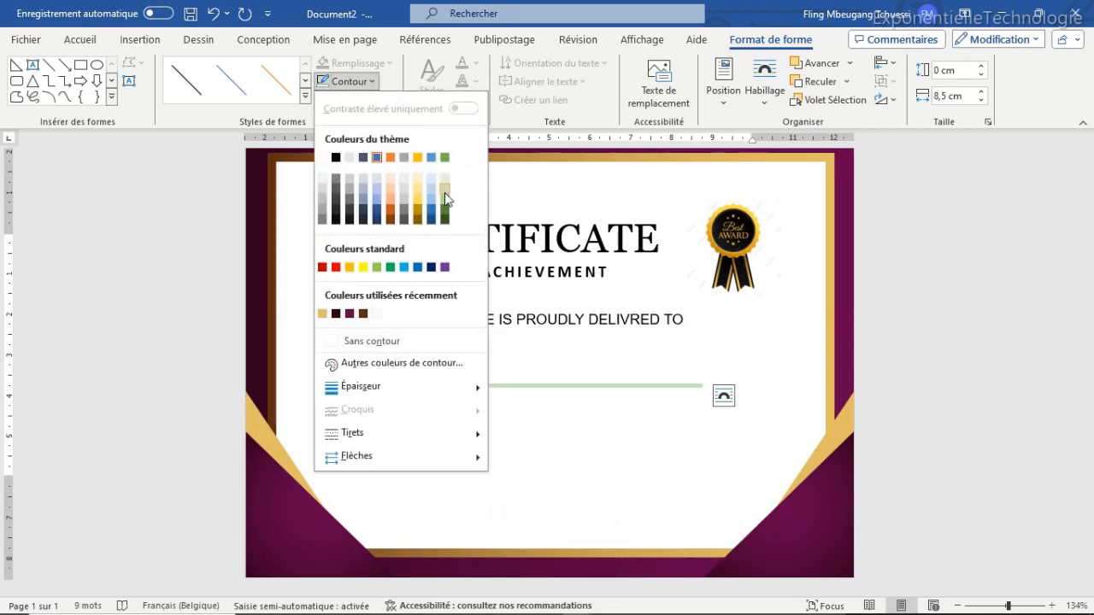
left_click(363, 314)
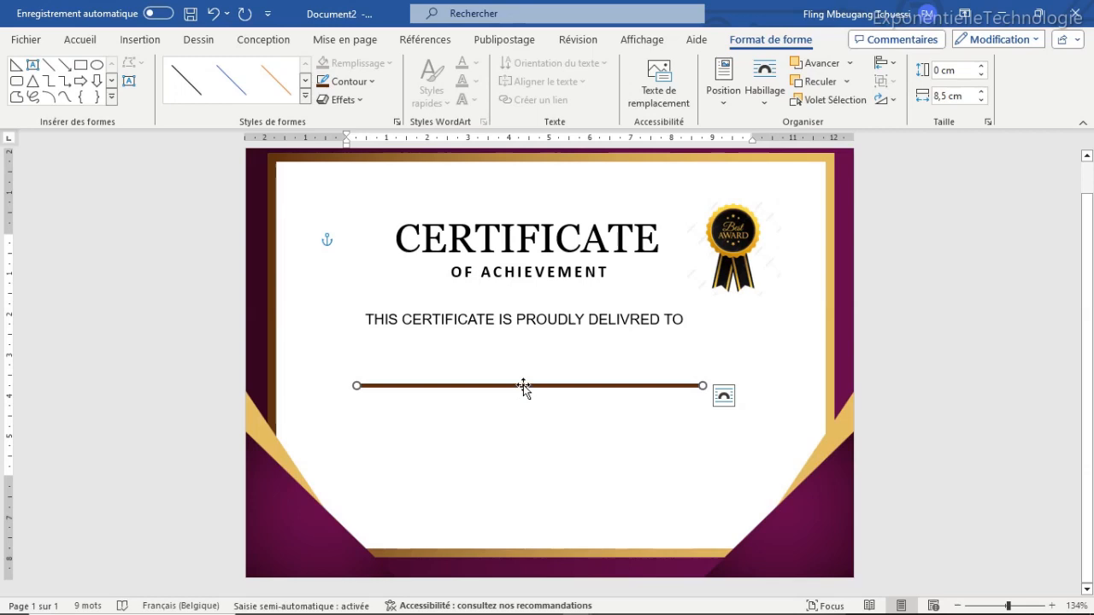
left_click_drag(525, 387, 523, 393)
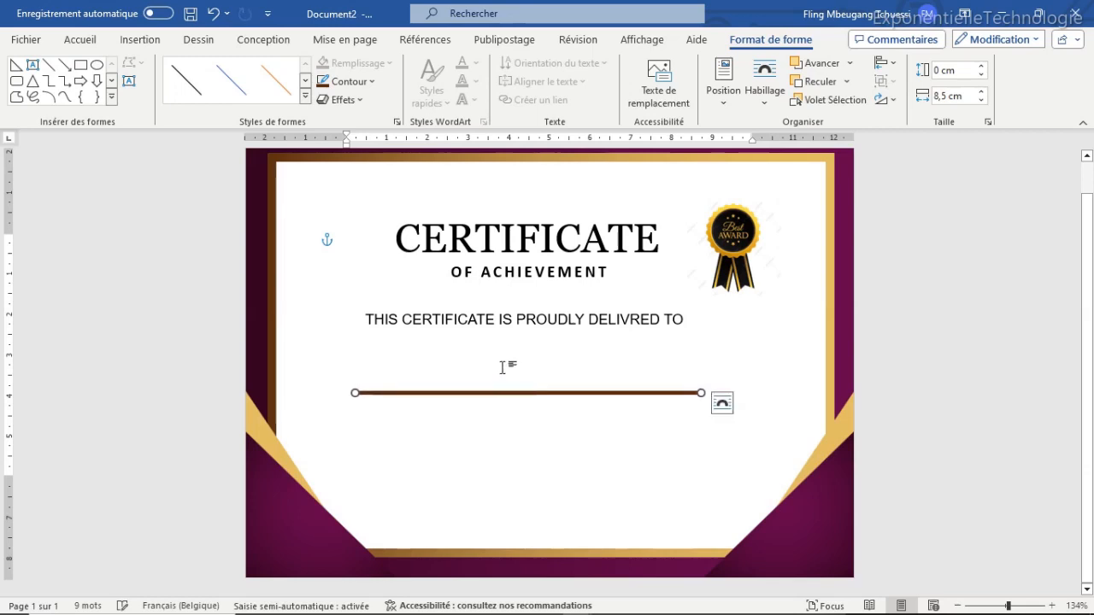
Draw a text box about 7,19 × 1,14 cm just above the brown line and enter Nom Prenom
left_click(32, 64)
left_click_drag(378, 341, 671, 388)
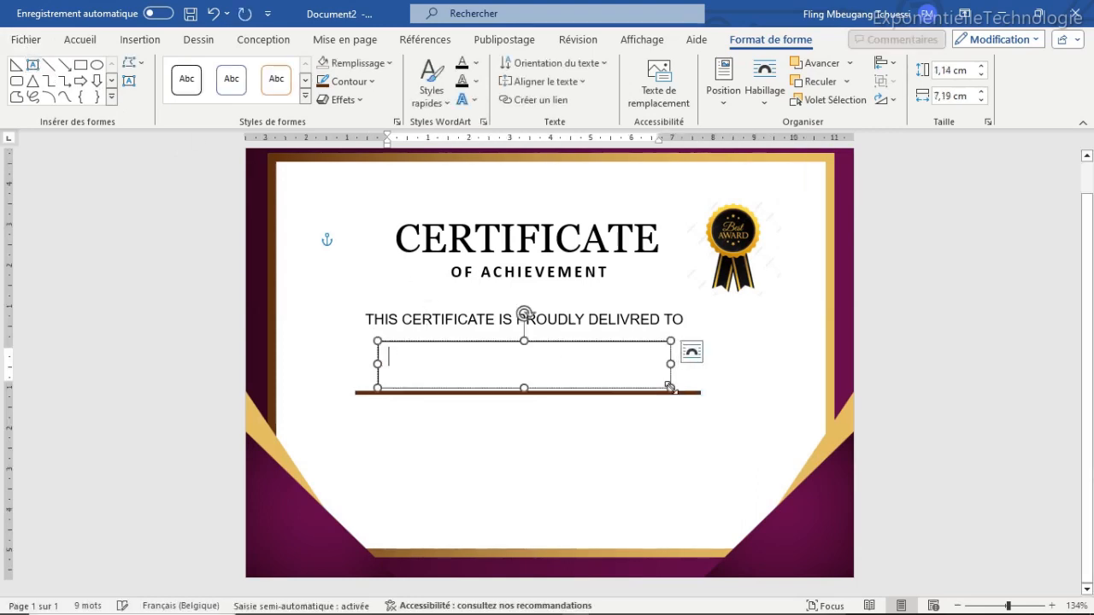
type("Nom")
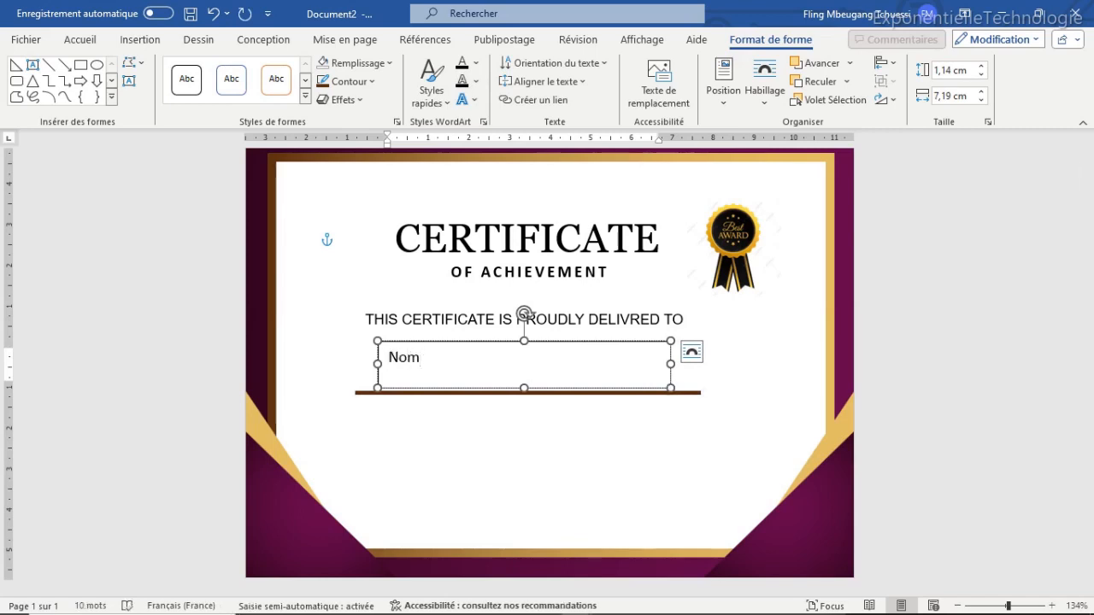
key("BackSpace")
type("om Prenom")
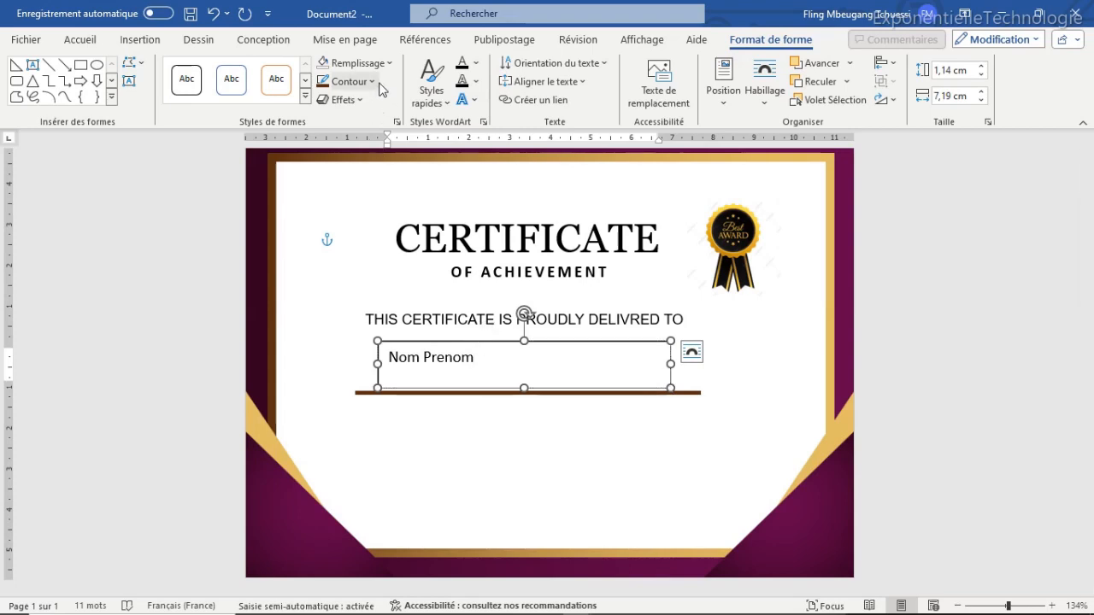
Remove the name text box's outline and fill, and correct Prenom to Prénom
left_click(346, 82)
left_click(363, 341)
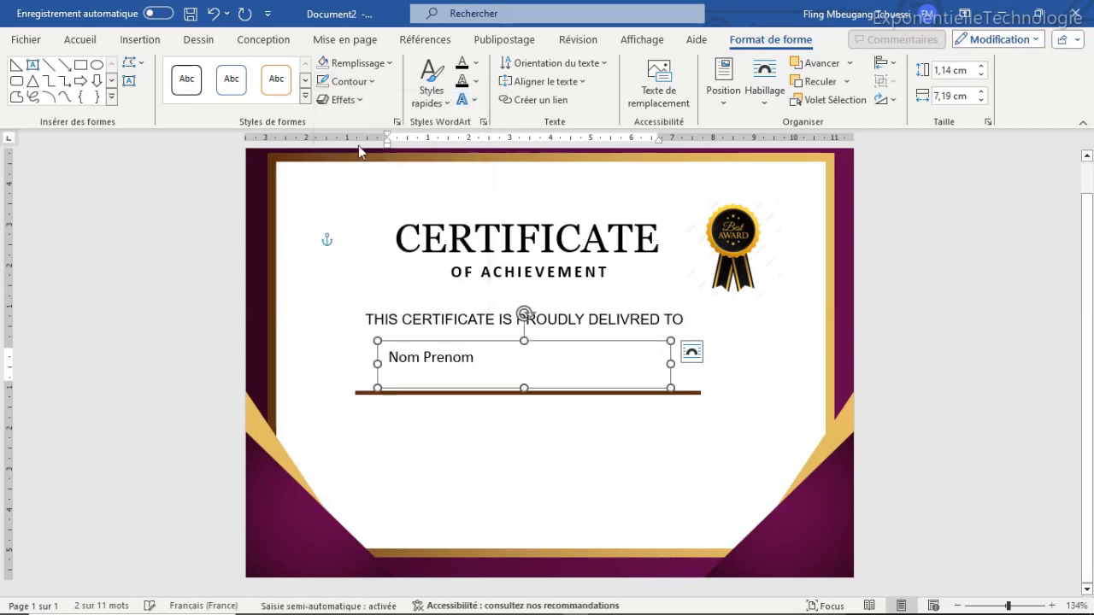
left_click(389, 67)
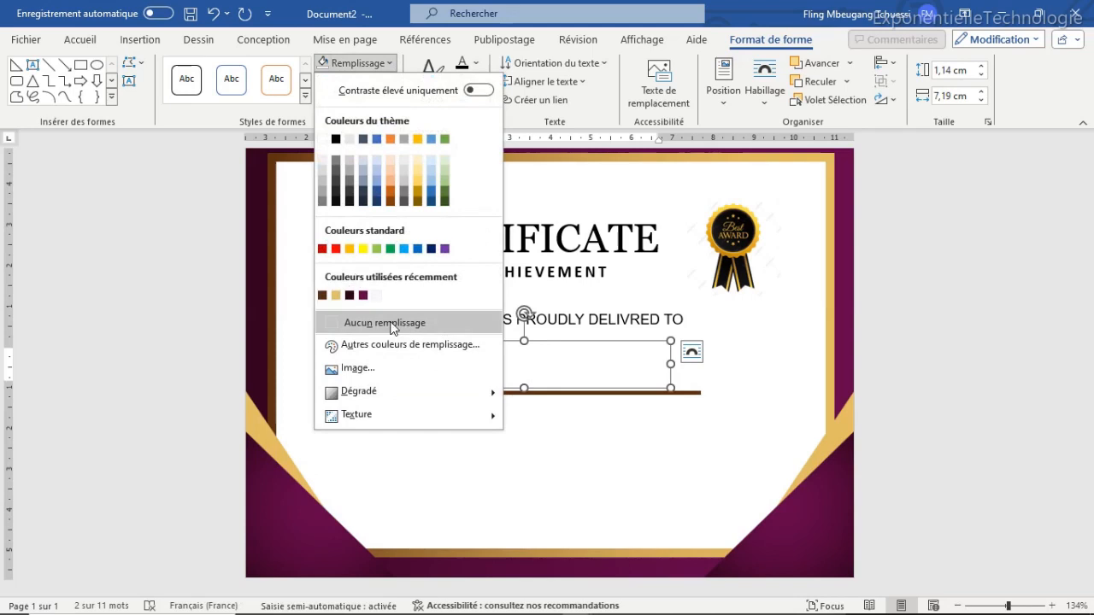
left_click(359, 323)
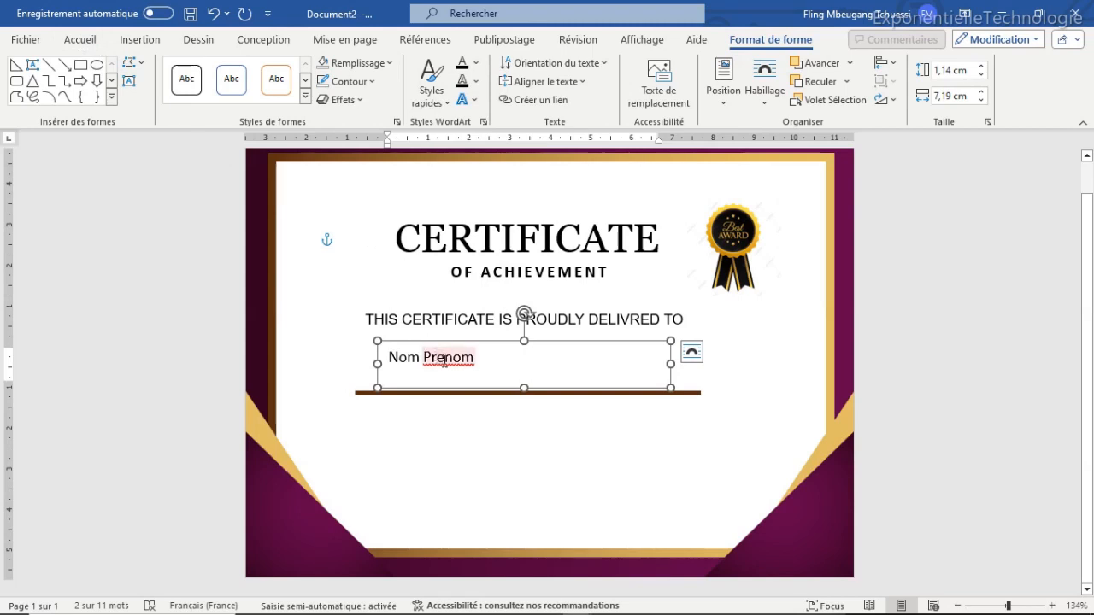
key("BackSpace")
type("é")
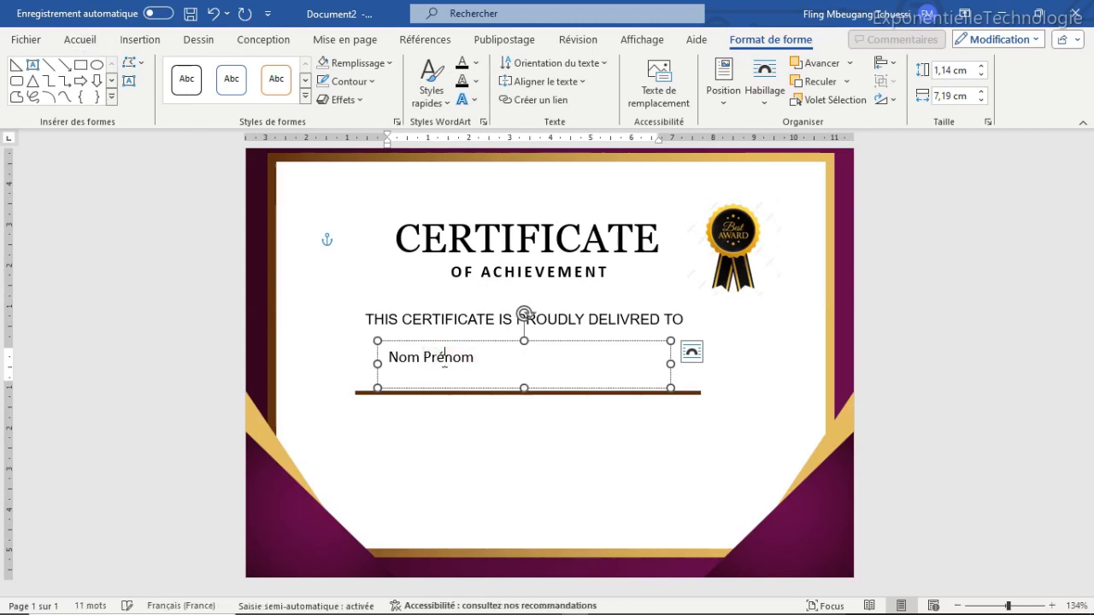
Set the Nom Prénom text to the Ink Free font at 30 pt
triple_click(445, 362)
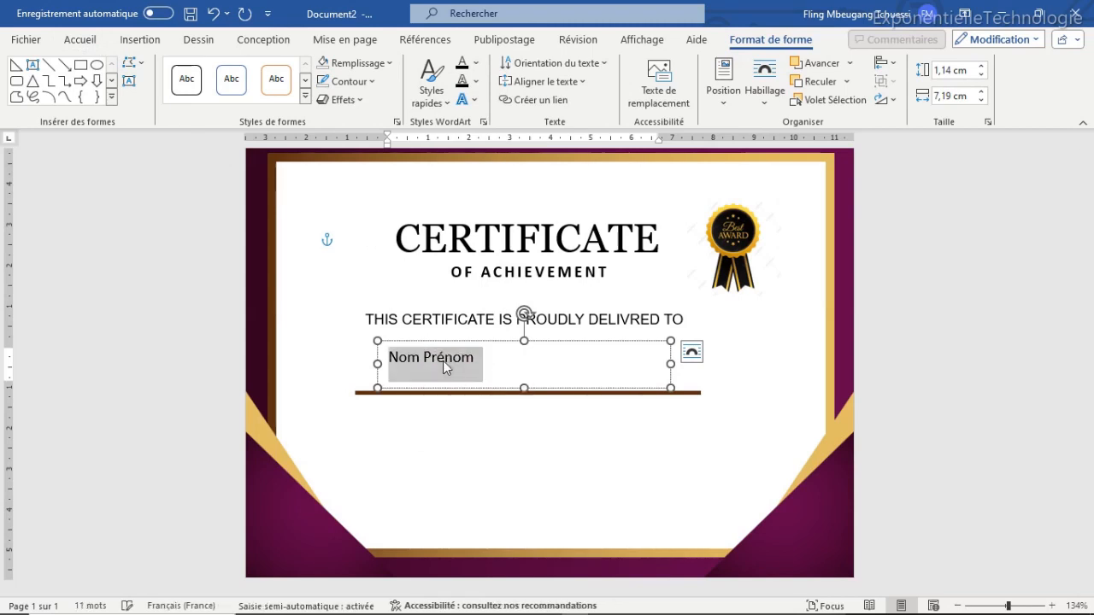
left_click(75, 40)
left_click(129, 70)
type("In")
key("Return")
left_click(164, 69)
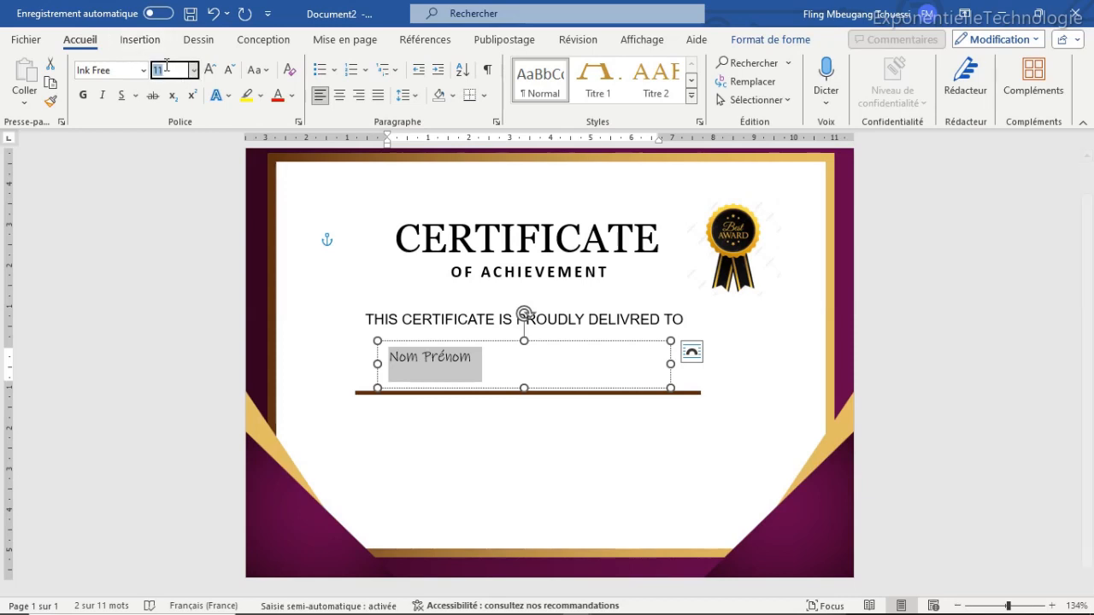
key("Return")
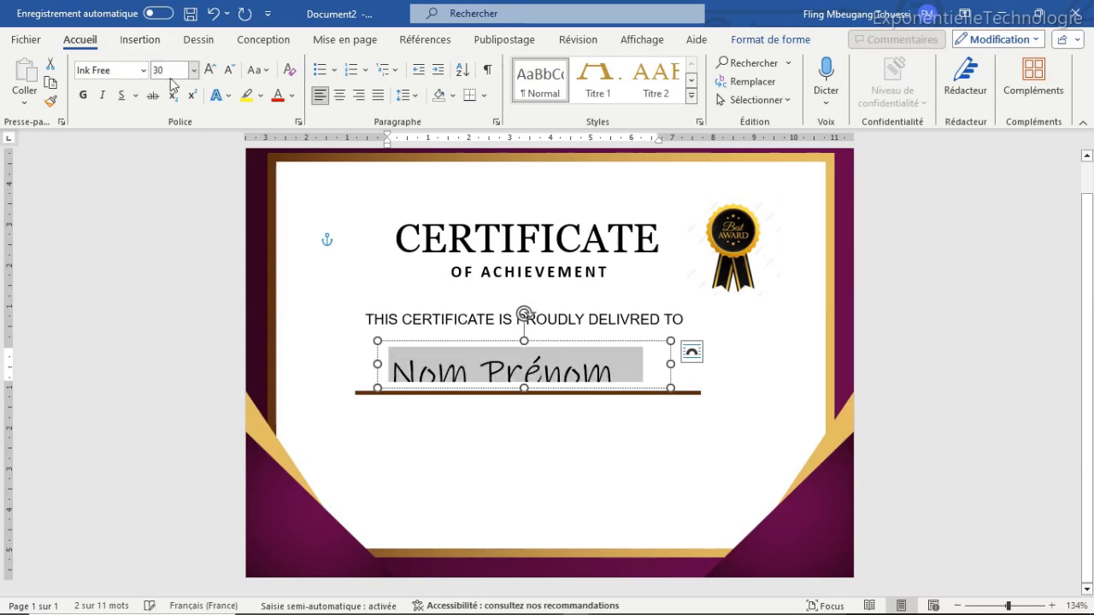
Increase the name text box's height to show the full text, make Nom Prénom bold and centre it above the brown line
left_click_drag(523, 388, 524, 400)
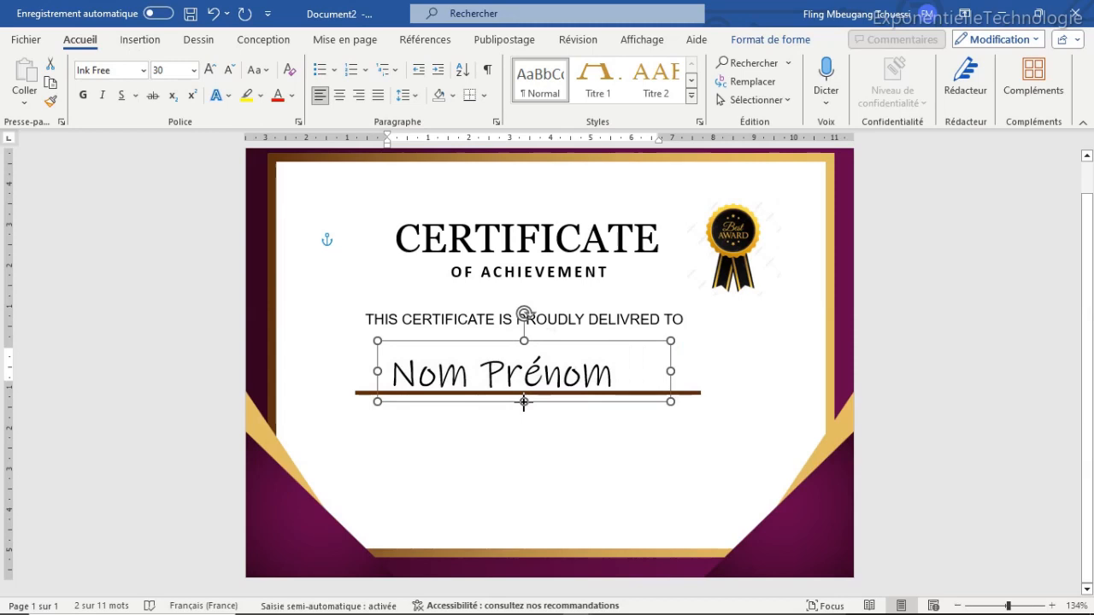
mouse_move(549, 342)
left_mouse_down()
mouse_move(560, 323)
mouse_move(567, 331)
left_mouse_up()
left_click(83, 95)
left_click_drag(603, 338, 609, 341)
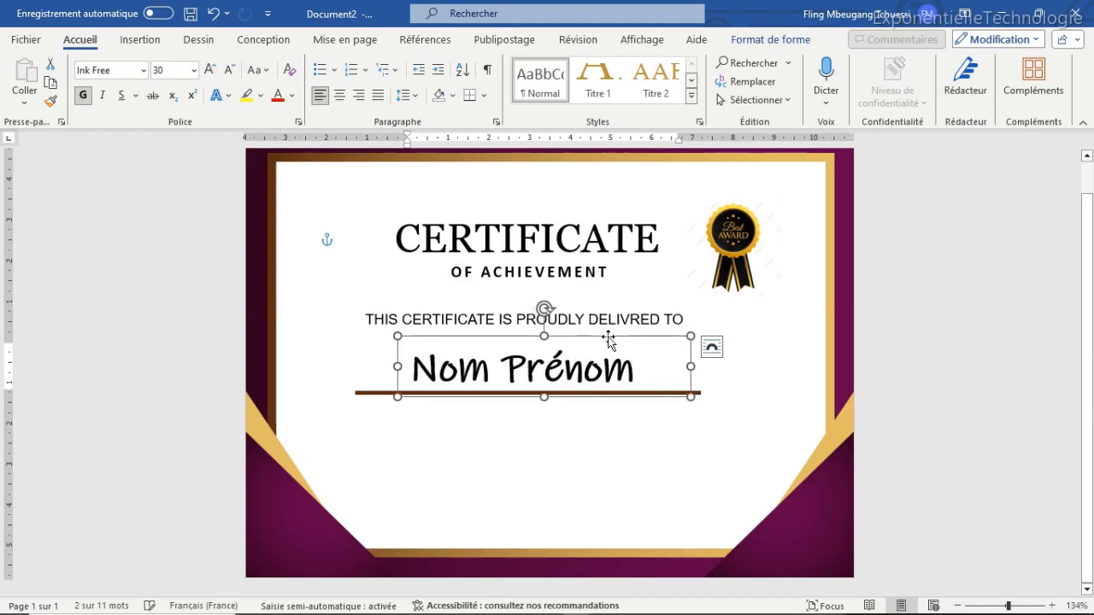
Narrow the Nom Prénom text box to fit its text and nudge it slightly up from the brown line
left_click_drag(691, 365, 650, 366)
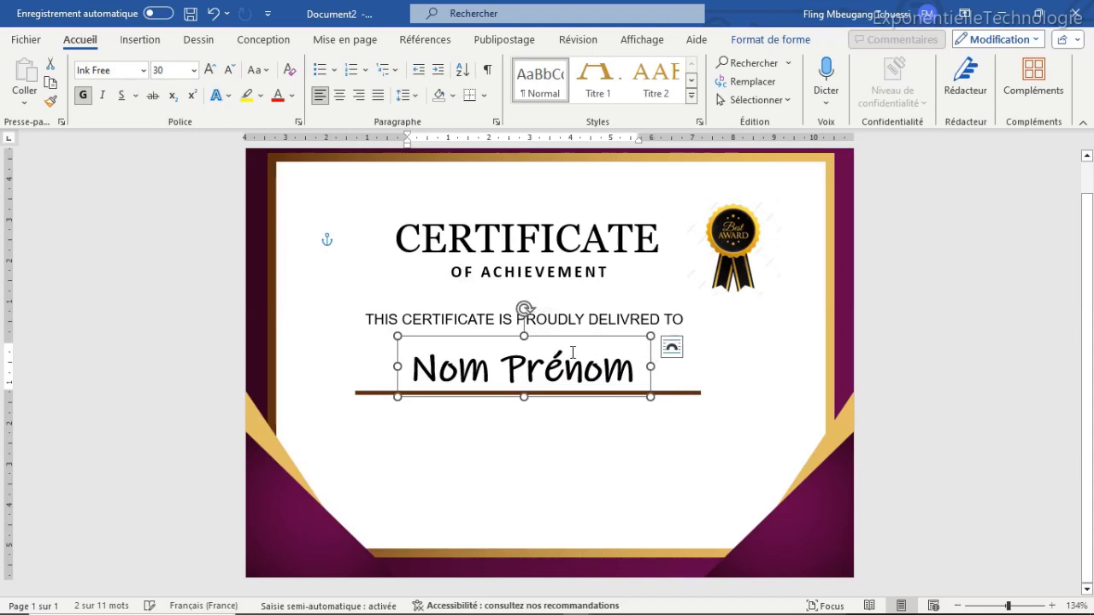
left_click(609, 451)
left_click(539, 344)
left_click(542, 342)
key("Up")
key("Up")
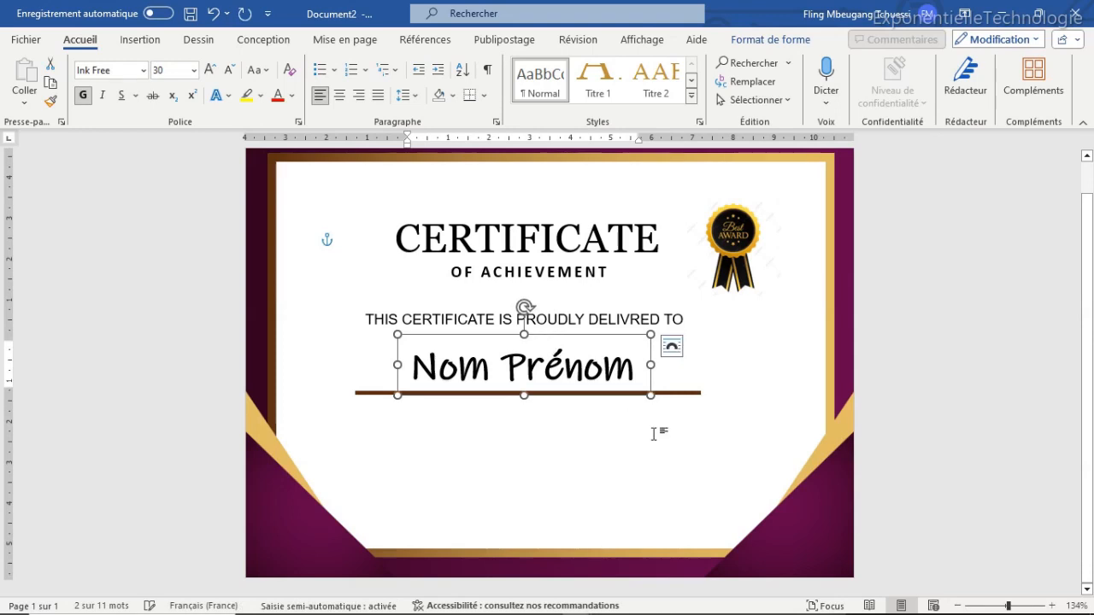
left_click(617, 442)
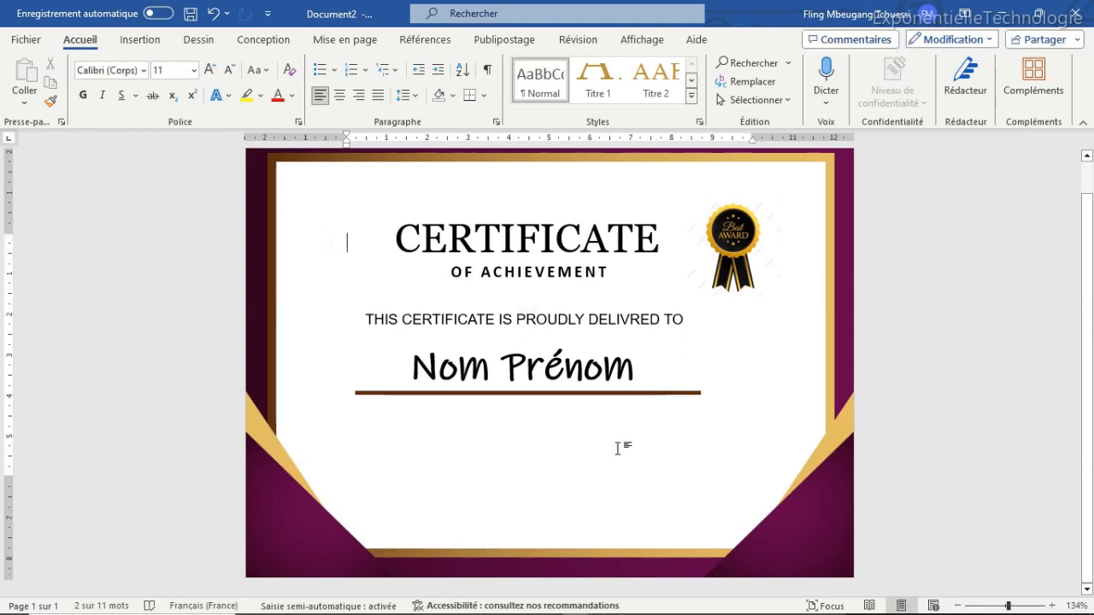
Duplicate the Nom Prénom text box just below the brown line and replace its text with the copied Lorem ipsum paragraph
left_click(518, 387)
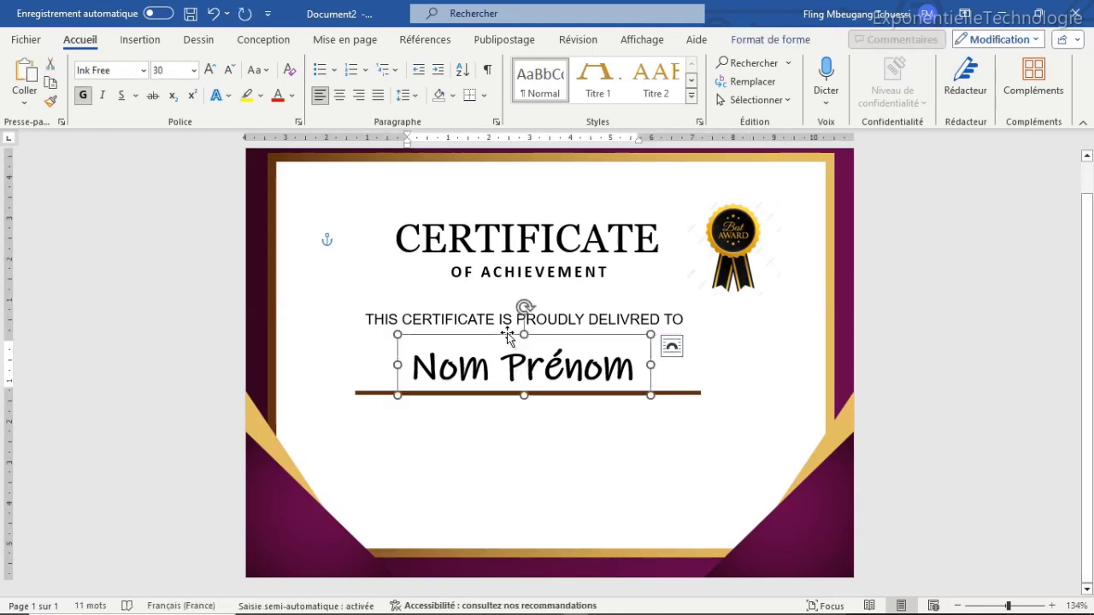
key("ctrl+d")
left_click_drag(579, 351, 557, 398)
left_click(490, 427)
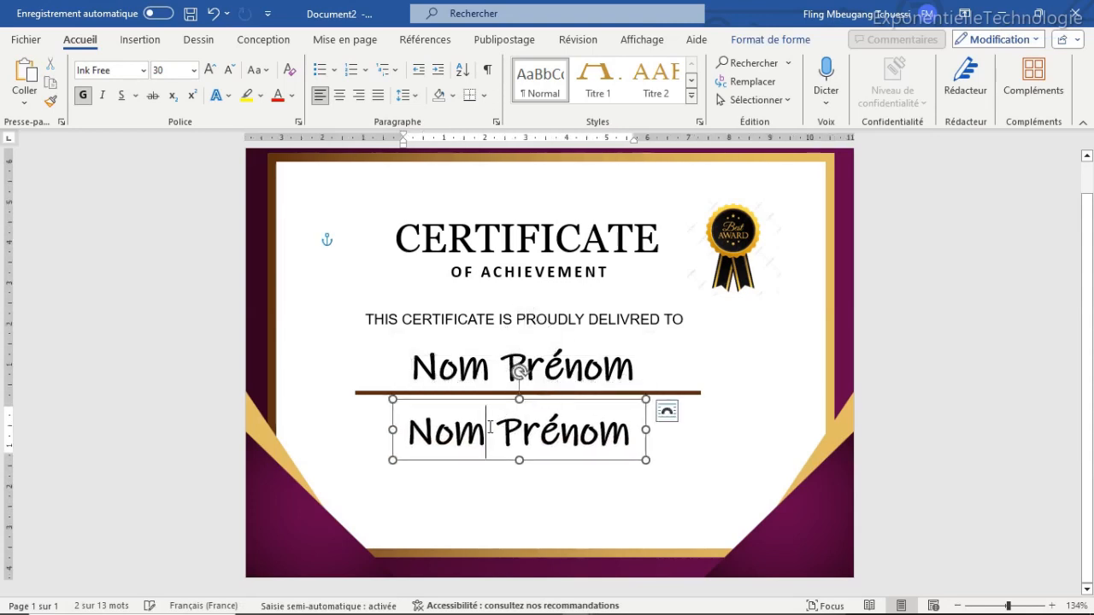
key("ctrl+a")
key("ctrl+v")
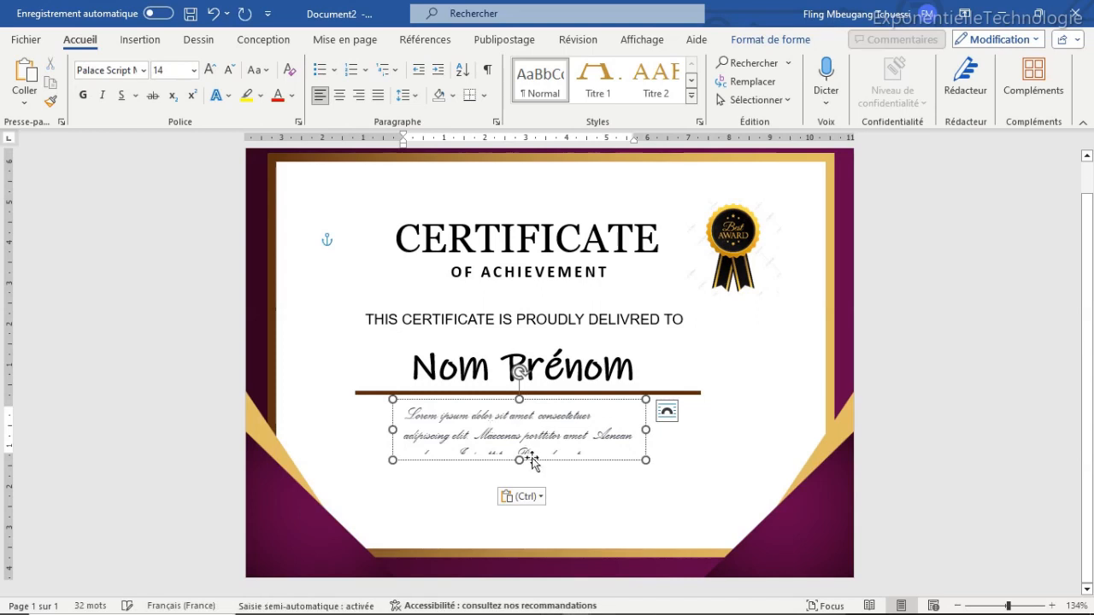
Increase the Lorem ipsum text box's height and centre its paragraph
left_click_drag(519, 459, 519, 477)
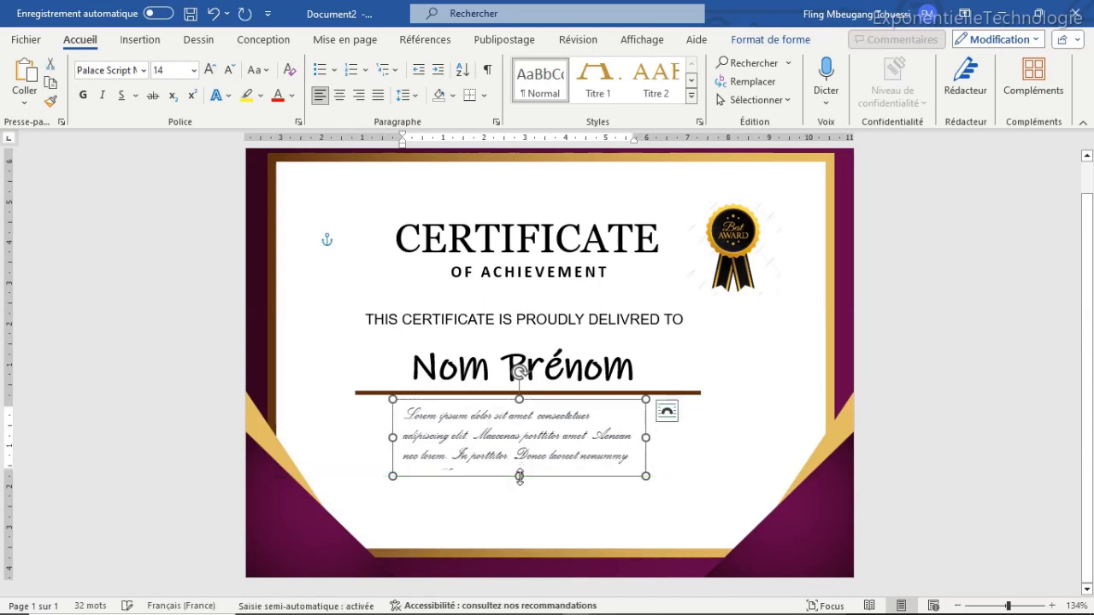
left_click(144, 71)
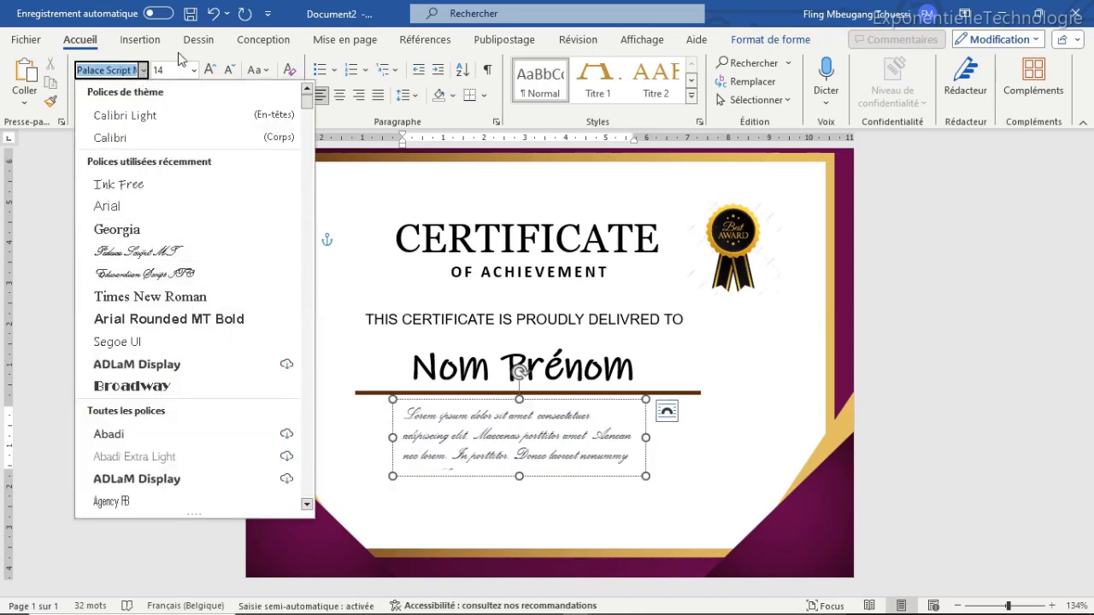
left_click(177, 69)
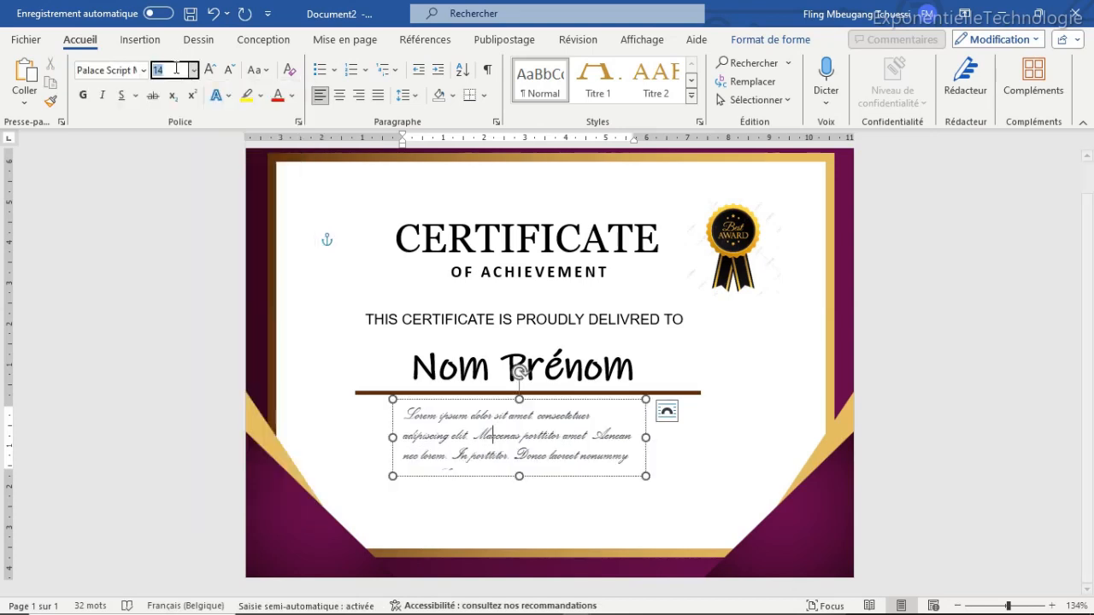
left_click(341, 96)
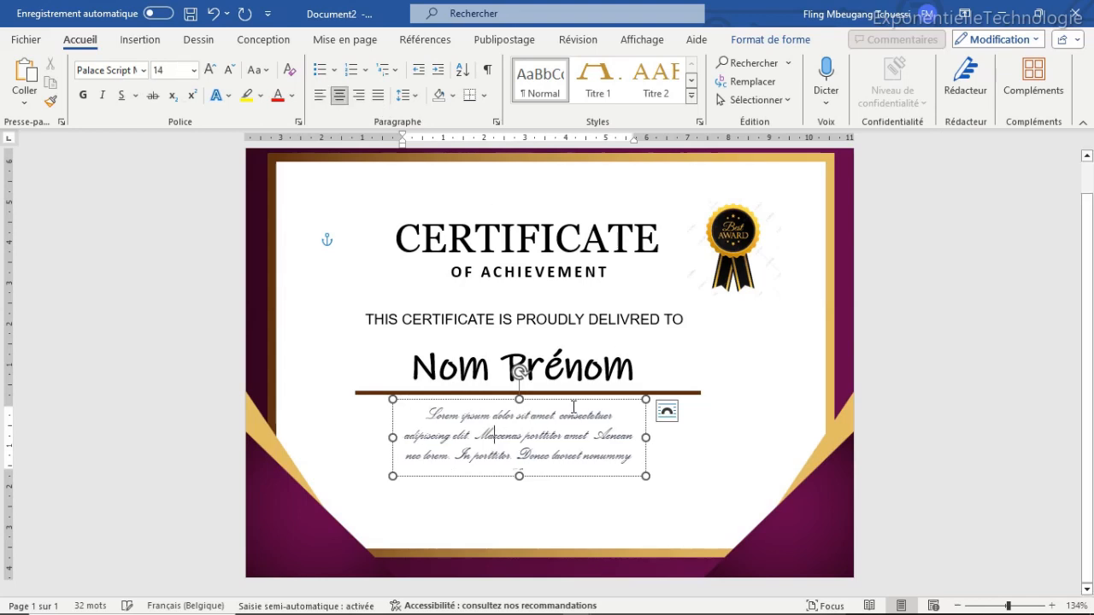
Widen the Lorem ipsum text box to about the brown line's width and align it directly beneath that line
mouse_move(572, 403)
left_mouse_down()
mouse_move(603, 386)
mouse_move(591, 399)
left_mouse_up()
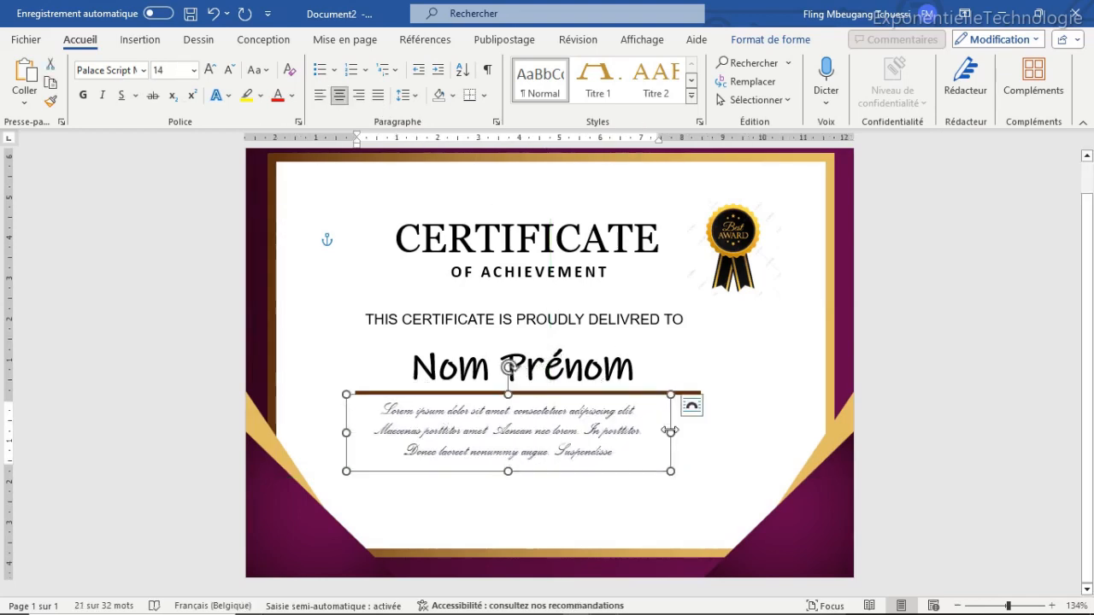
left_click_drag(670, 432, 699, 432)
left_click_drag(461, 395, 481, 398)
key("Right")
key("Right")
key("Right")
key("Right")
key("Right")
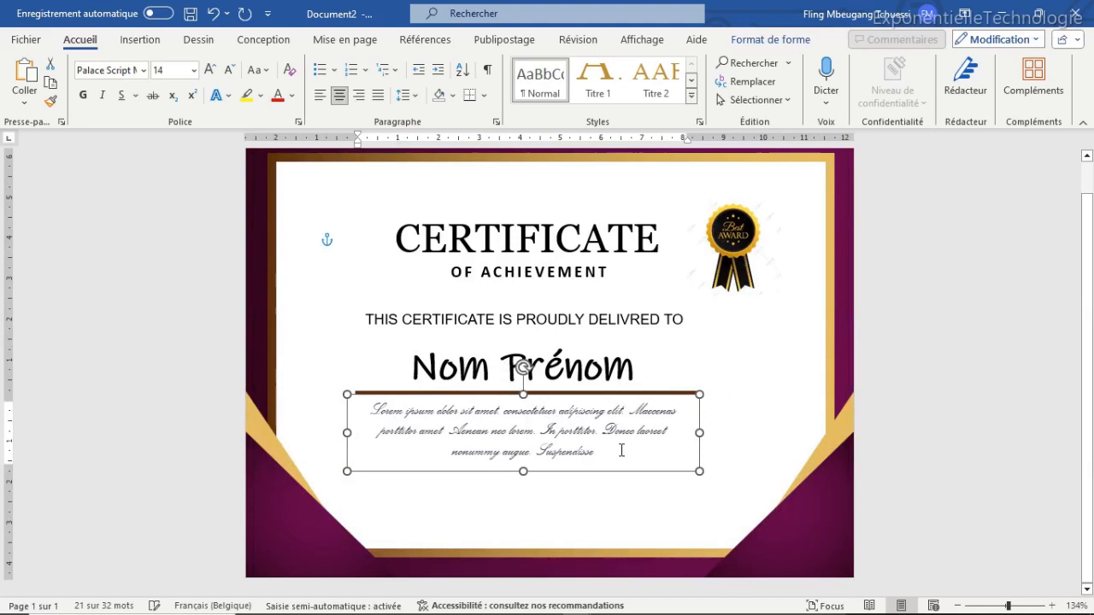
key("Left")
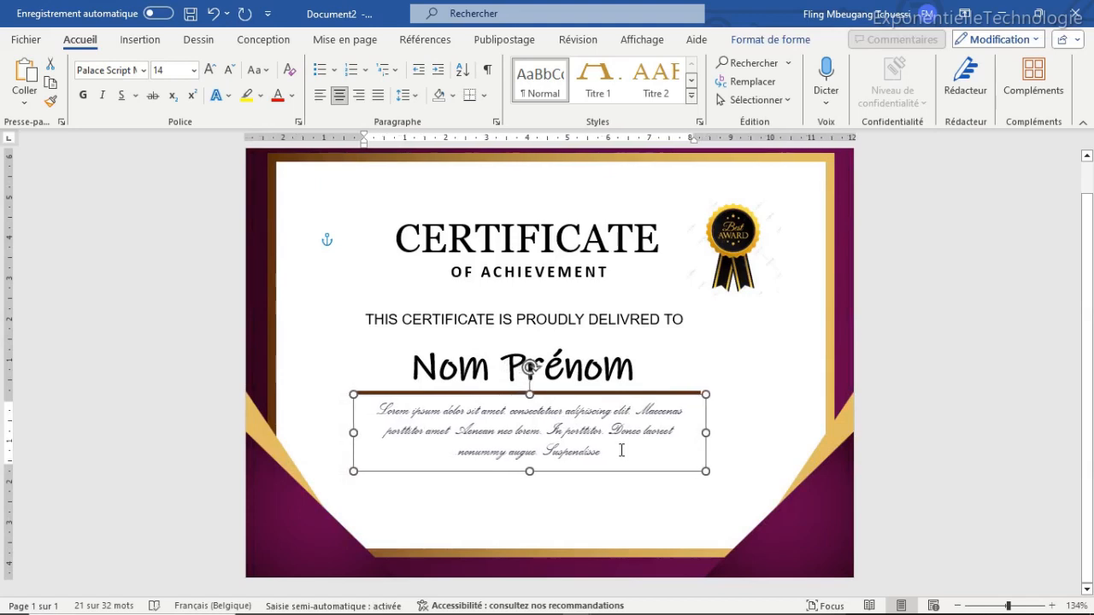
key("Up")
key("Up")
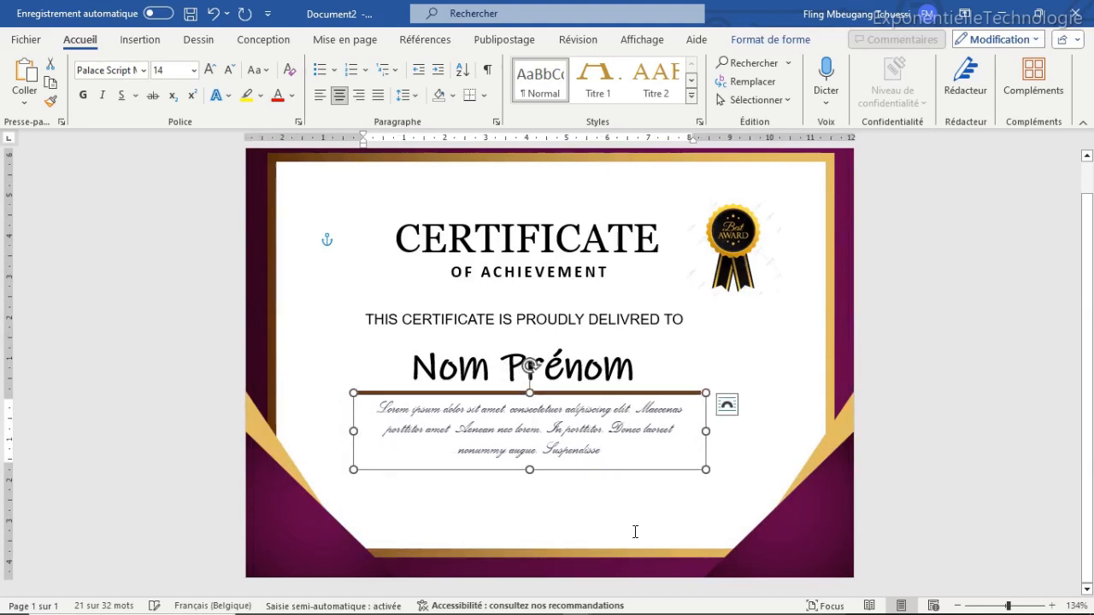
left_click(595, 508)
left_click(489, 437)
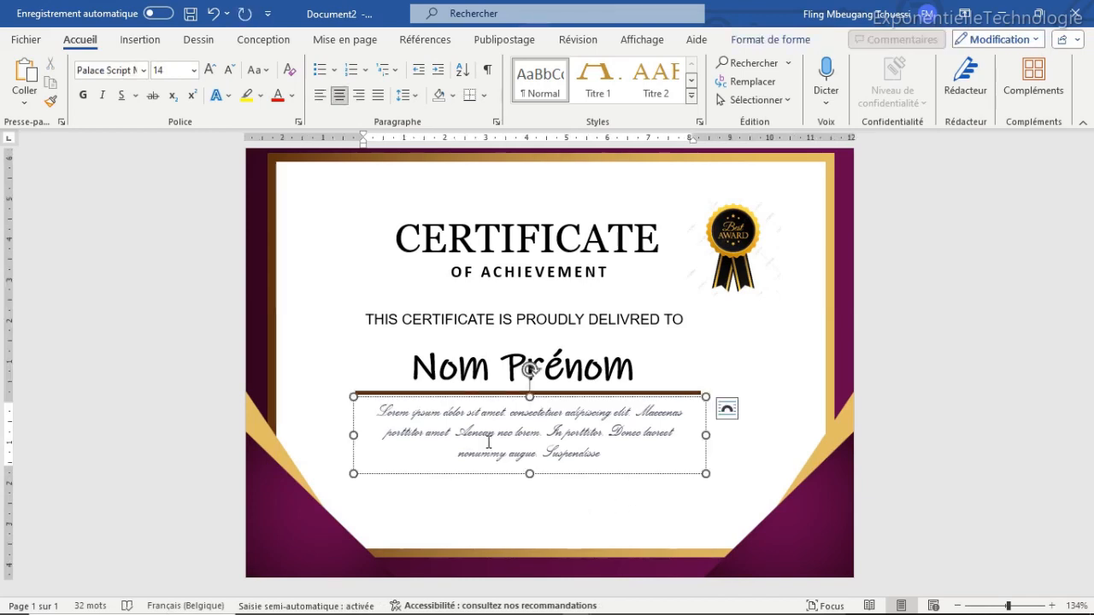
Draw a horizontal line about 3,03 cm long in the certificate's lower-left area, below the Lorem ipsum paragraph
left_click(137, 38)
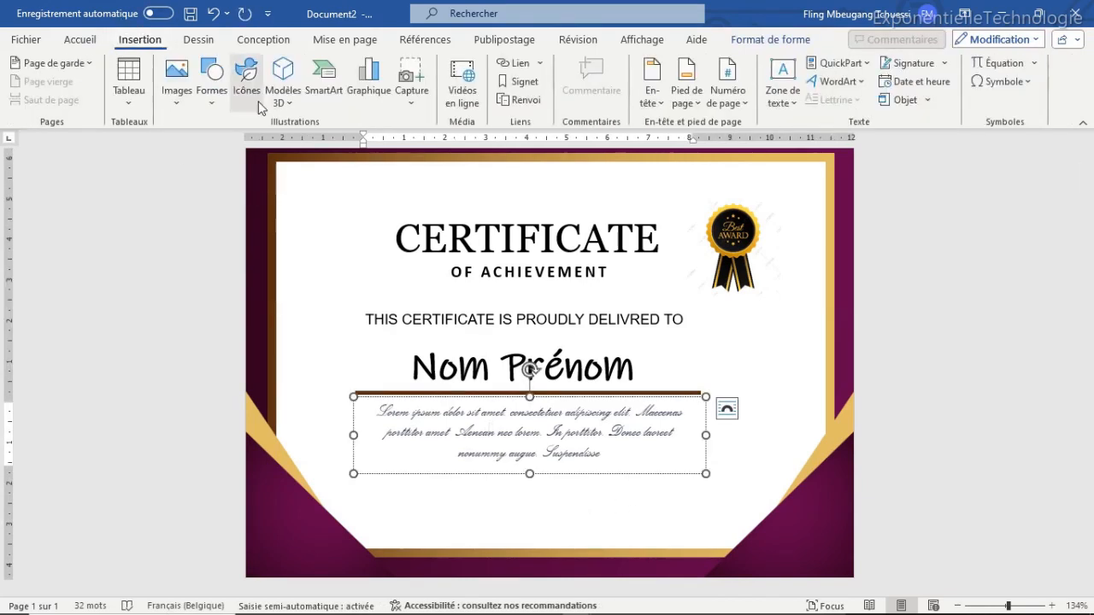
left_click(211, 92)
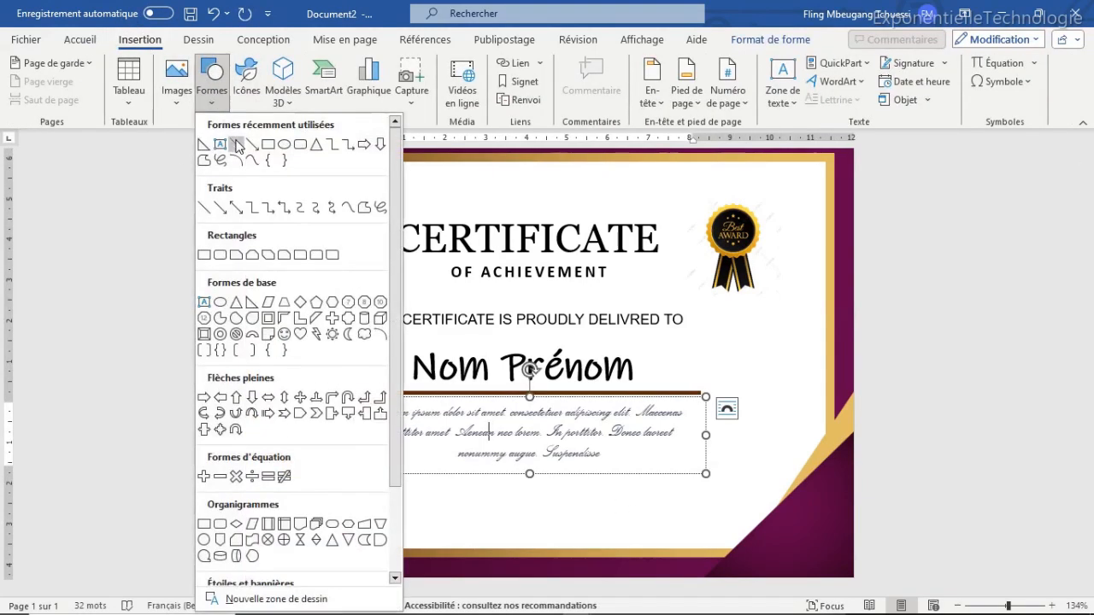
left_click(237, 144)
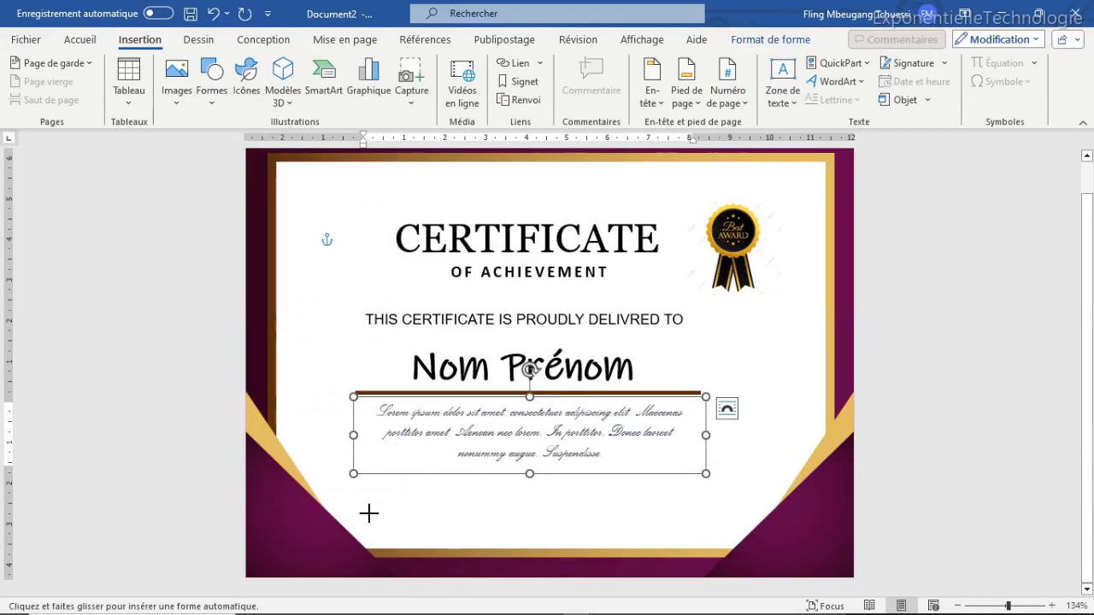
left_click_drag(369, 515, 494, 515)
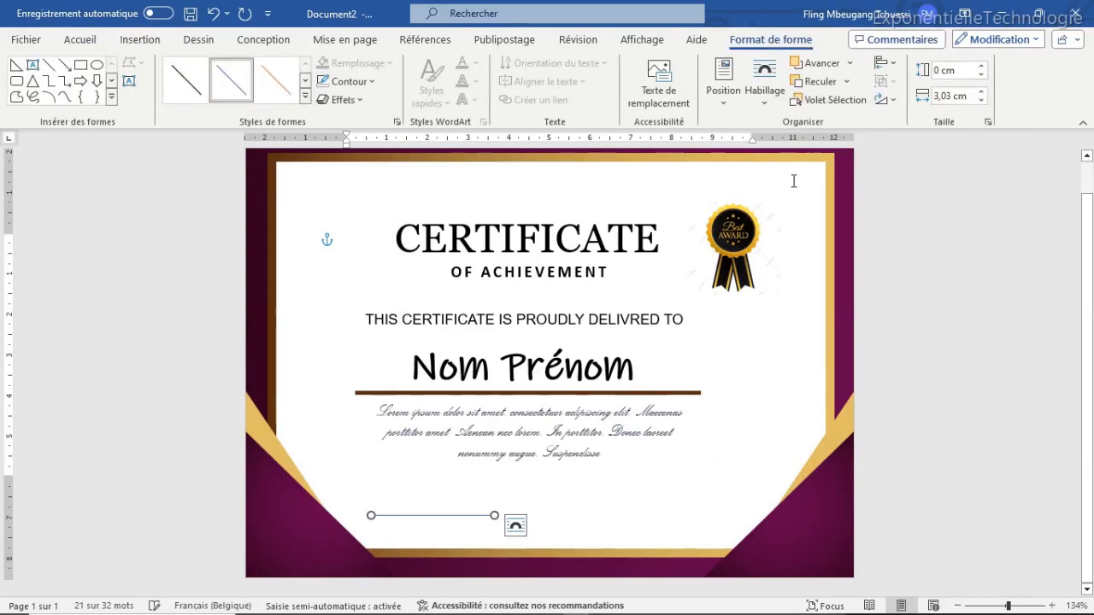
Set the short line's outline to 1½ pt thick and the recently used dark brown
left_click(335, 82)
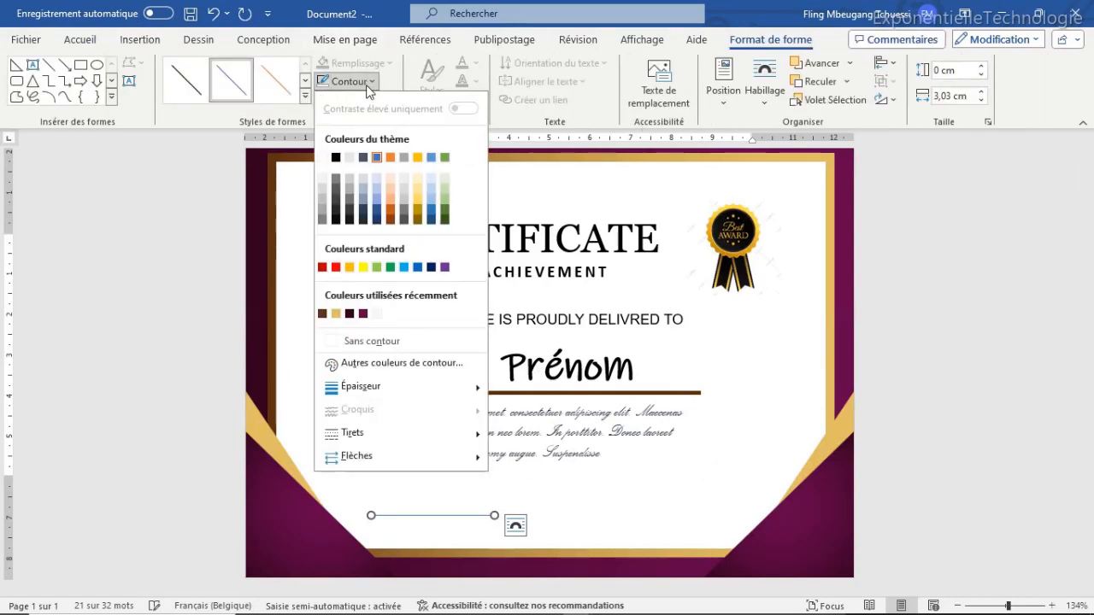
mouse_move(454, 387)
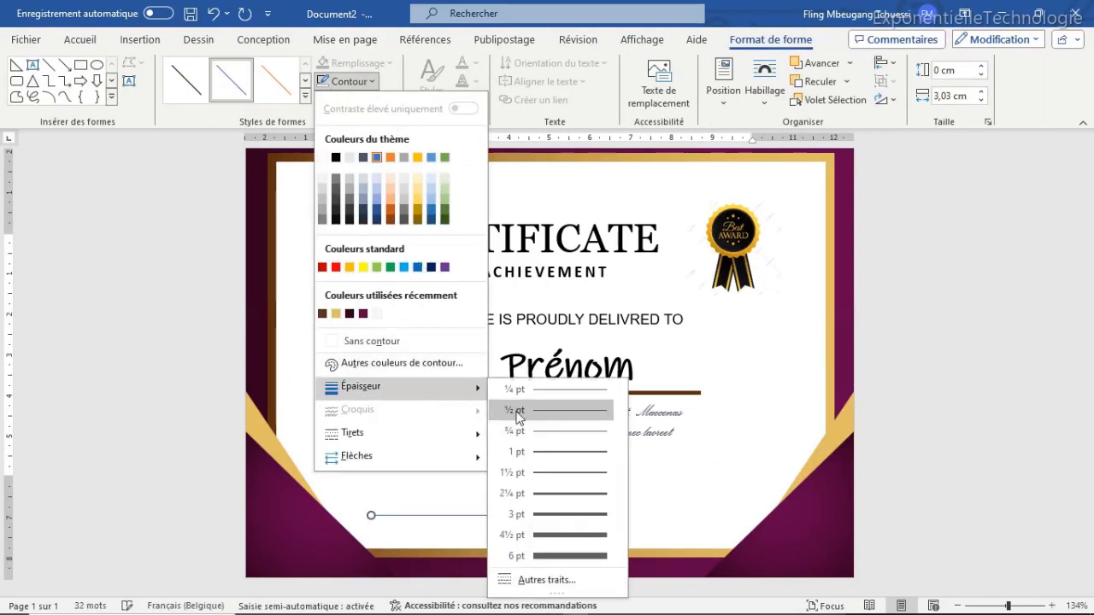
left_click(564, 479)
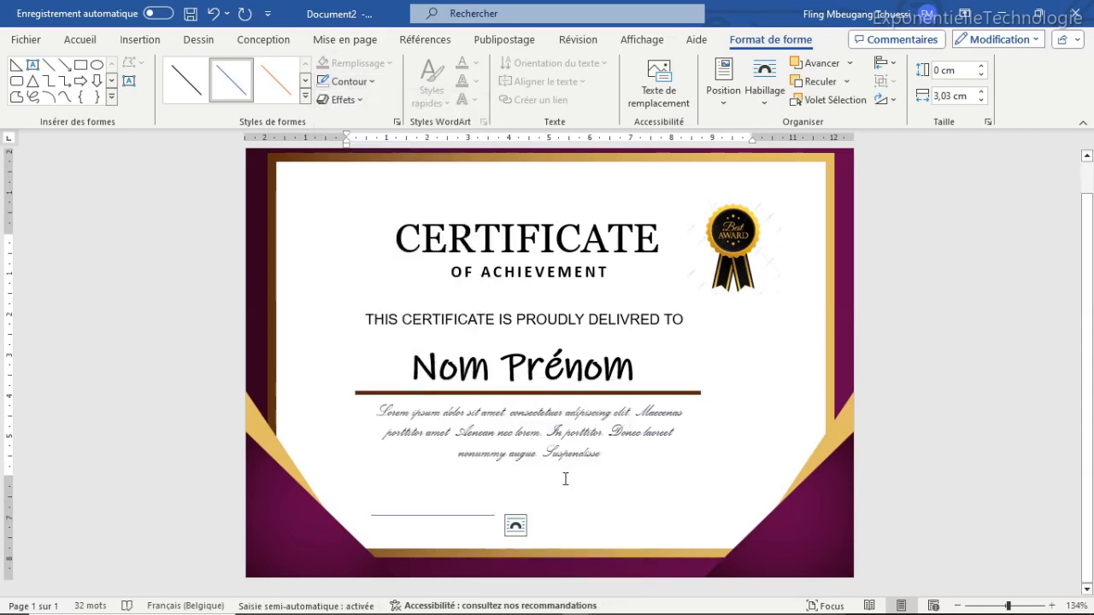
left_click(369, 81)
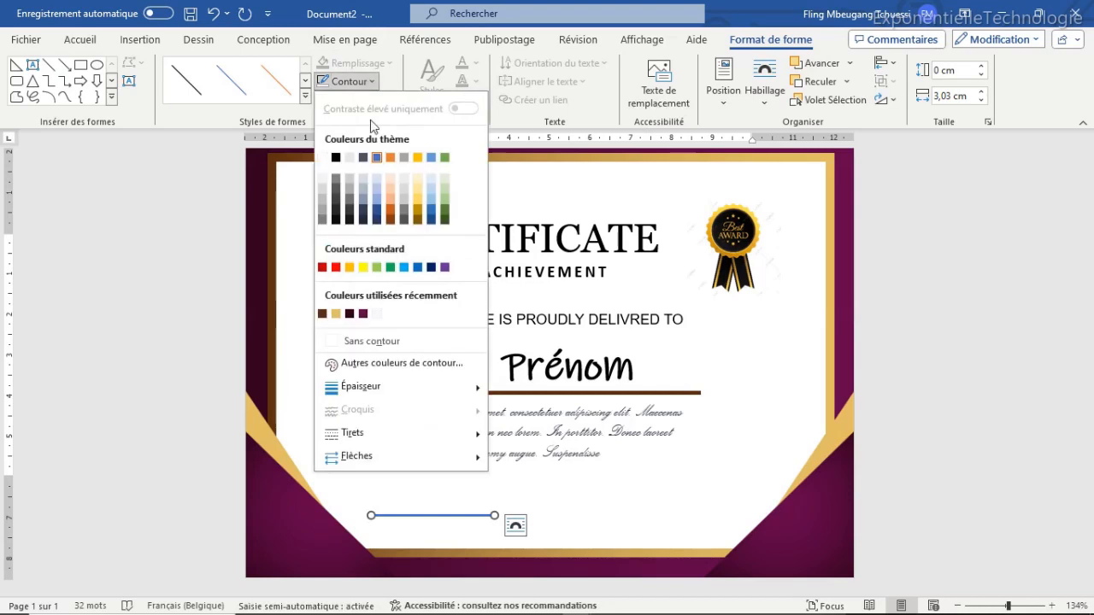
left_click(322, 314)
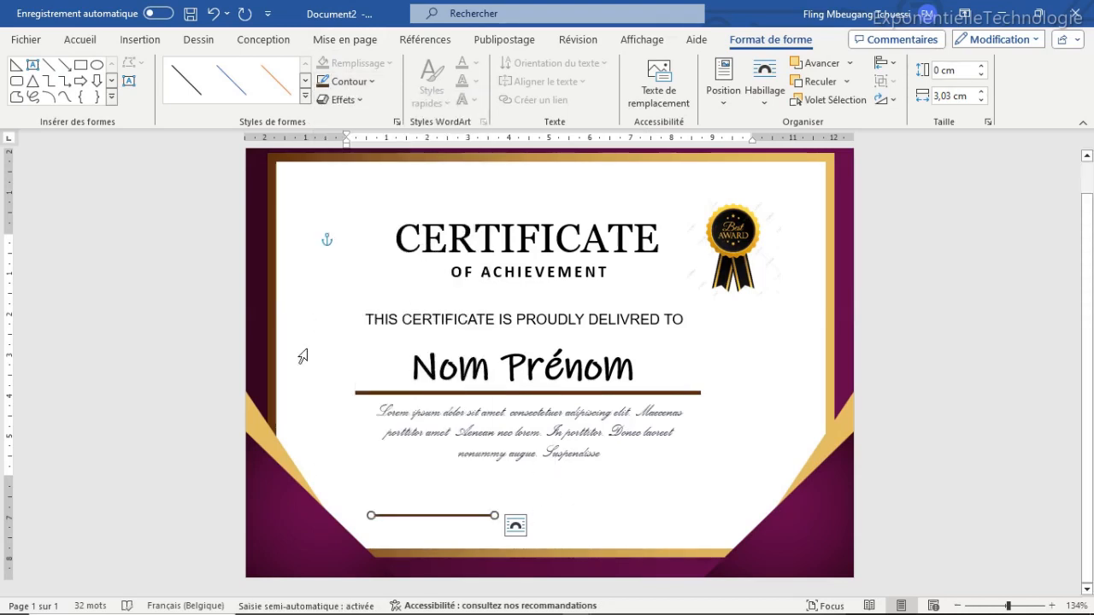
Create a SIGNATURE label from a copy of the presentation text box, narrowed to about 2,76 cm and placed beneath the short brown line
left_click(519, 318)
key("ctrl+c")
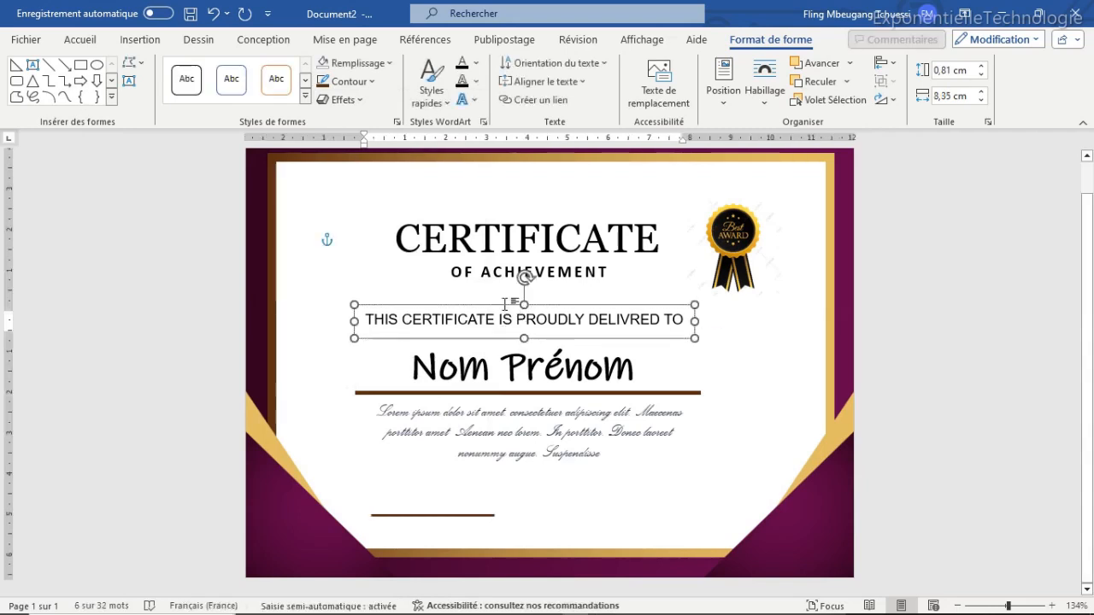
key("ctrl+v")
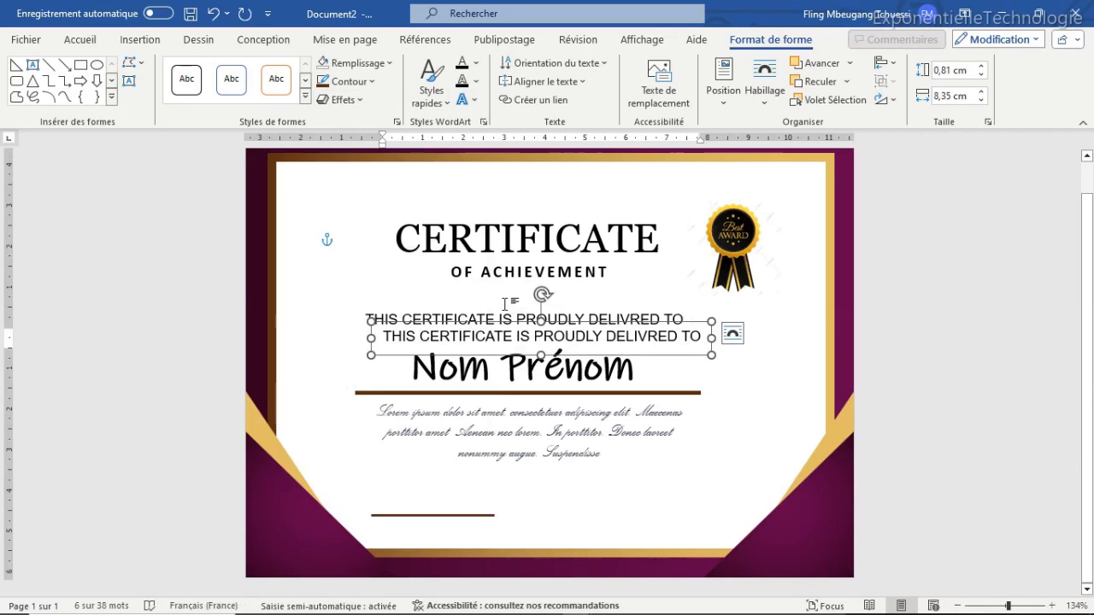
left_click(494, 335)
key("ctrl+a")
type("SIG")
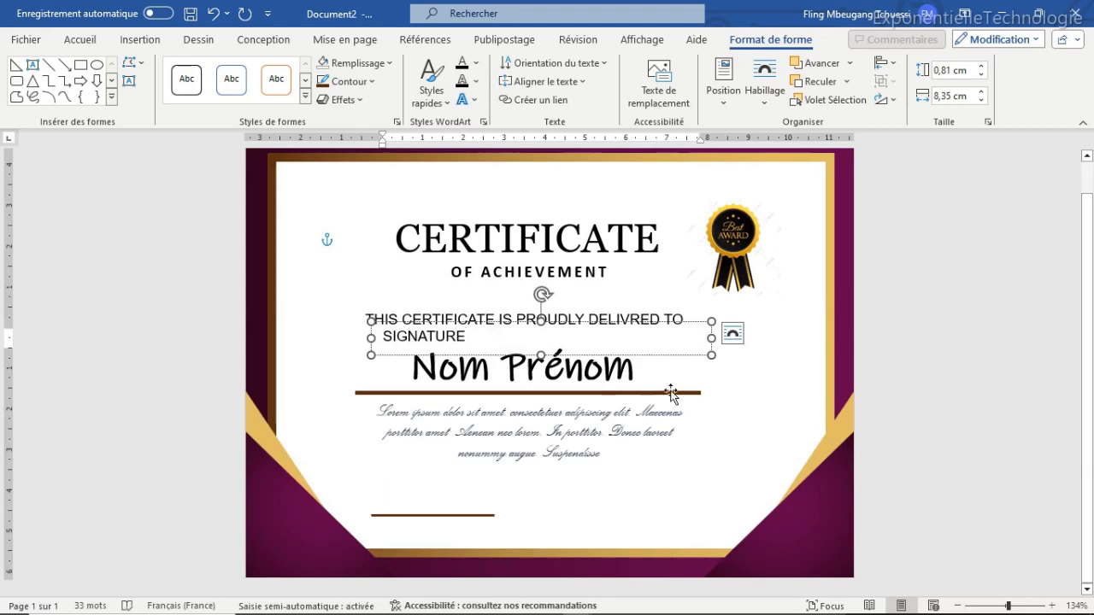
mouse_move(711, 338)
left_mouse_down()
mouse_move(441, 347)
mouse_move(484, 346)
left_mouse_up()
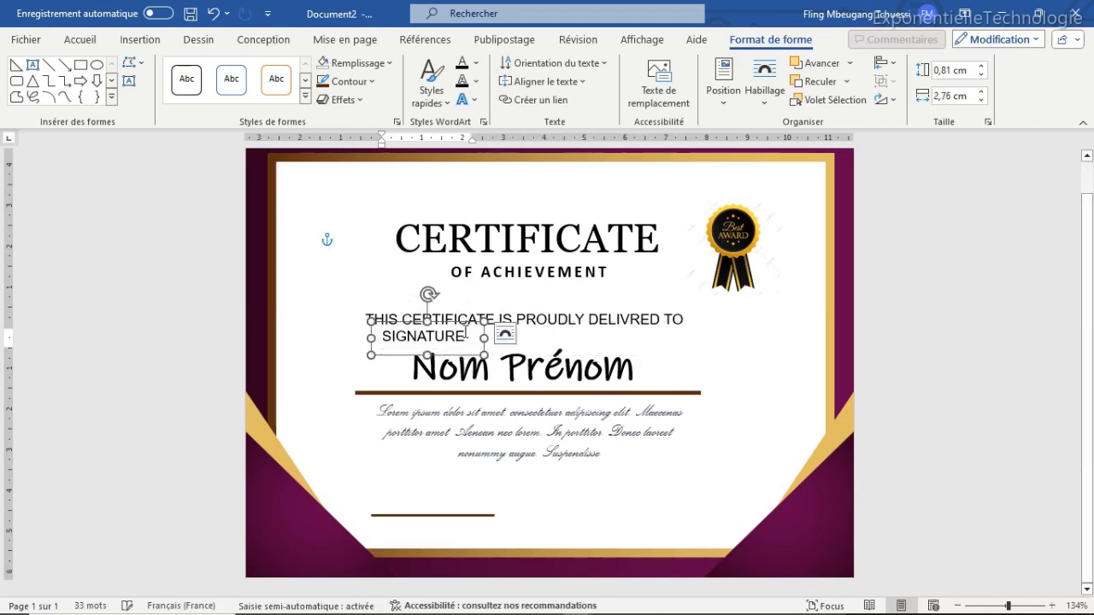
mouse_move(524, 425)
left_mouse_down()
mouse_move(498, 507)
mouse_move(471, 528)
mouse_move(469, 516)
left_mouse_up()
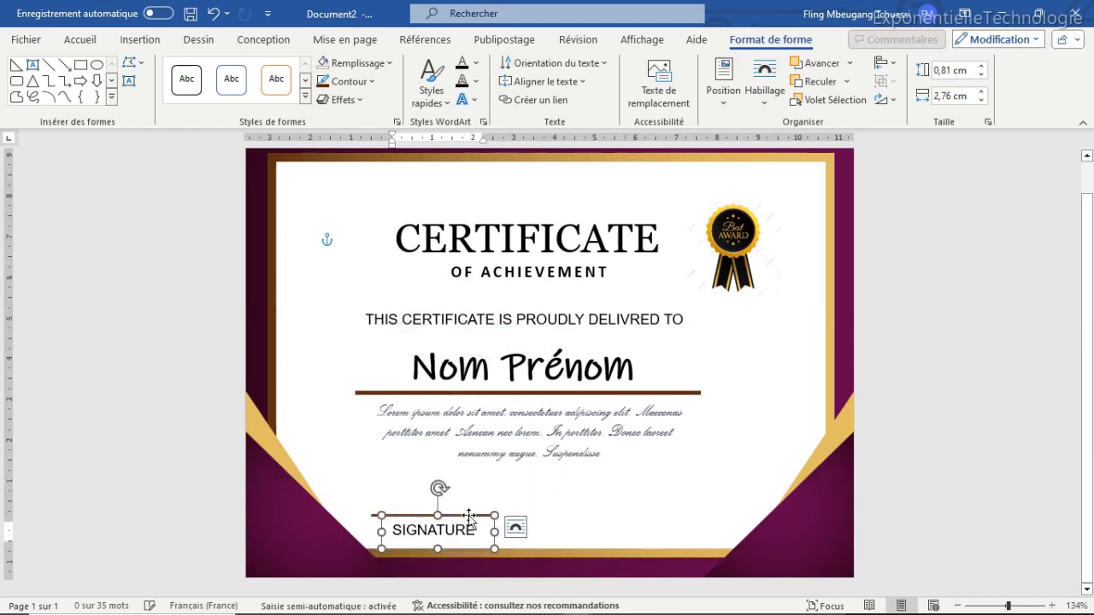
Duplicate the short line together with its SIGNATURE label and place the copy level with it in the certificate's lower-right area
left_click(373, 516, "ctrl")
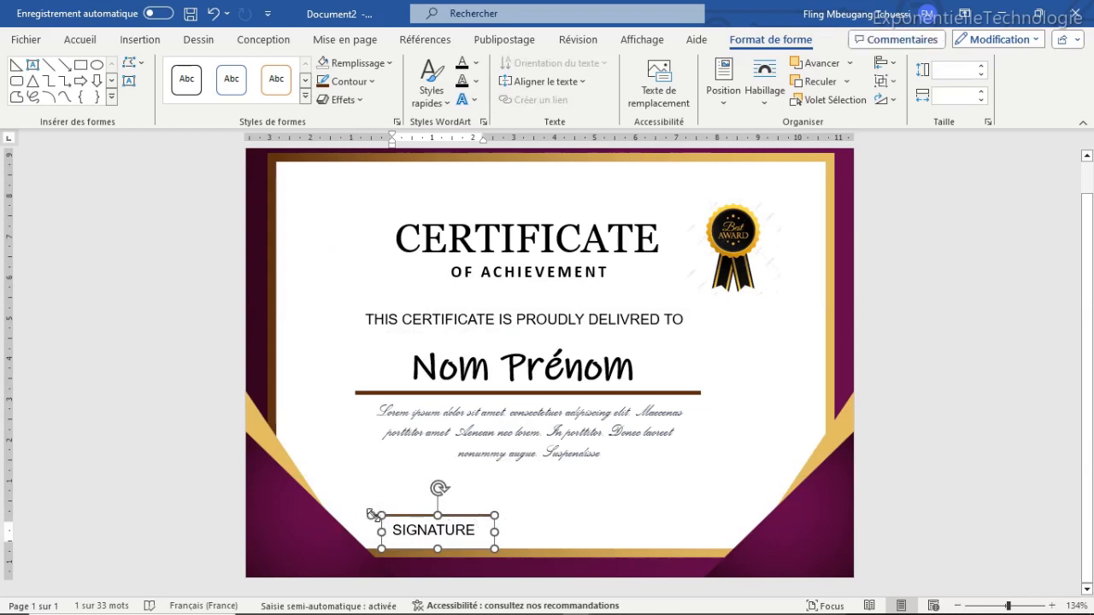
key("ctrl+c")
key("ctrl+v")
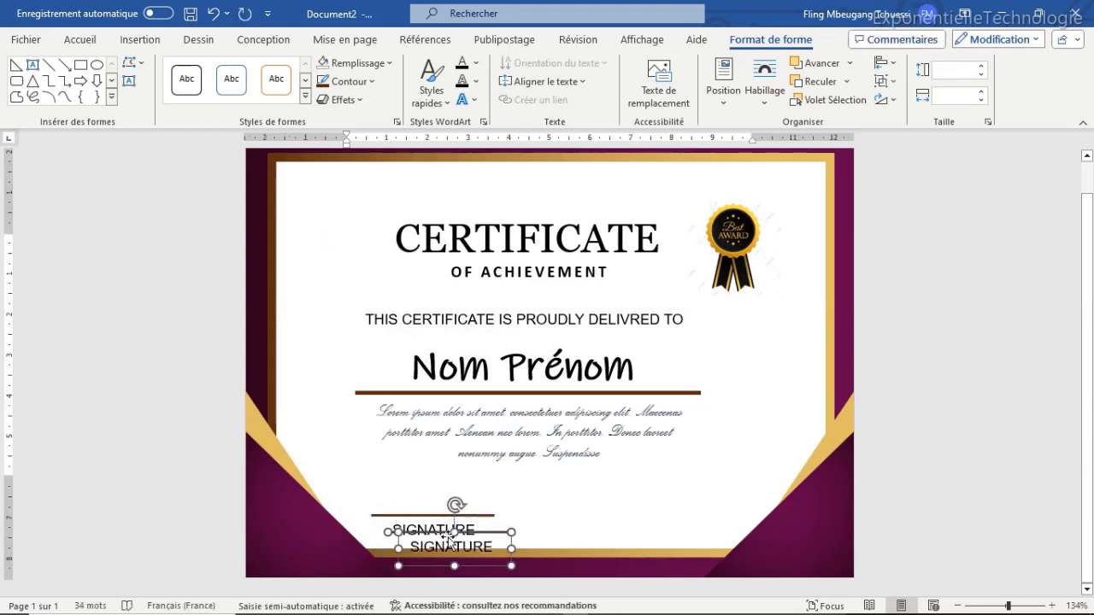
mouse_move(480, 532)
left_mouse_down()
mouse_move(649, 481)
mouse_move(686, 490)
mouse_move(683, 518)
left_mouse_up()
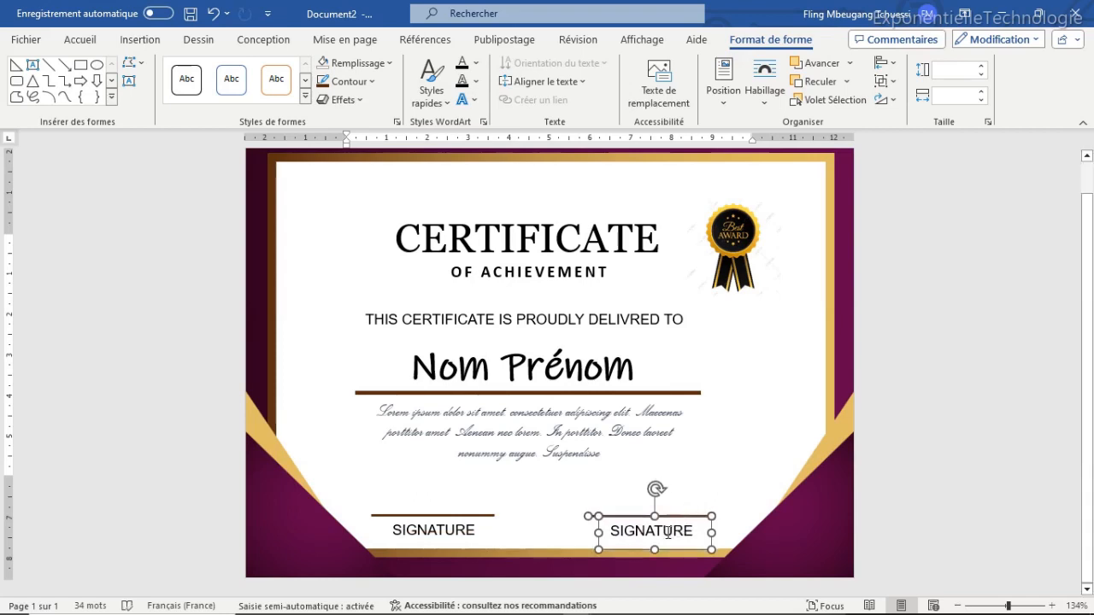
Change the copied label to DATE and narrow its text box to about 2,12 cm so it sits centred beneath its line
left_click(667, 531)
double_click(668, 533)
type("F")
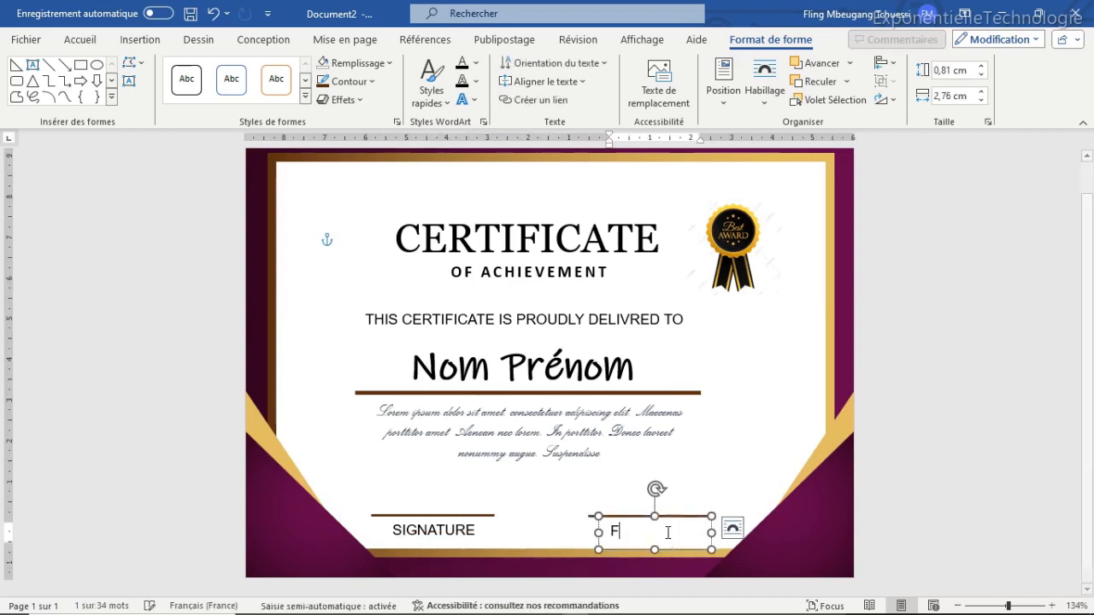
type("DATE")
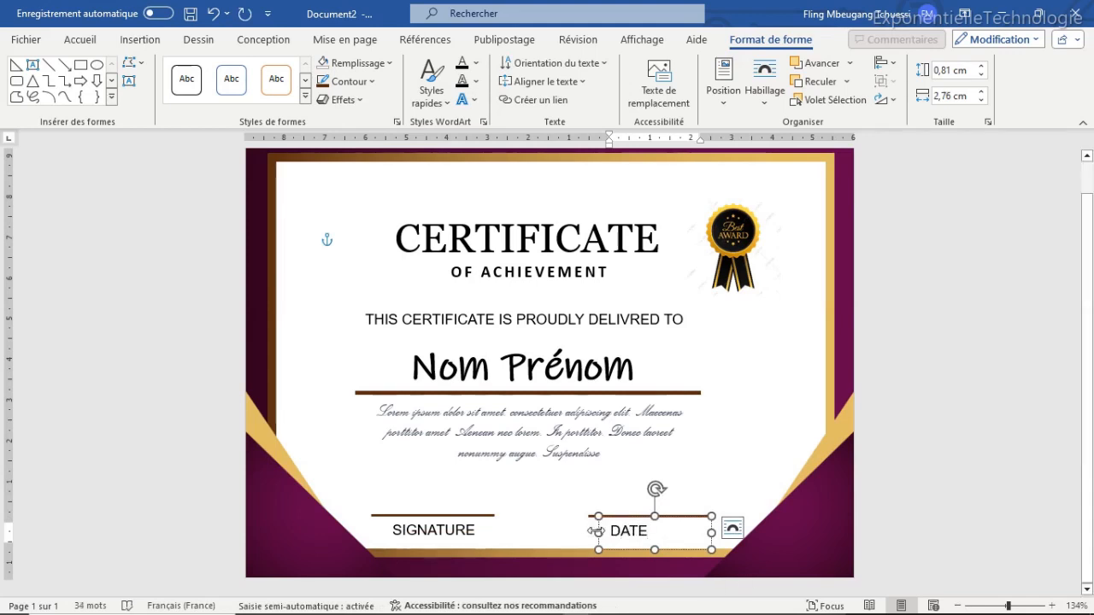
left_click_drag(598, 531, 624, 532)
left_click(548, 508)
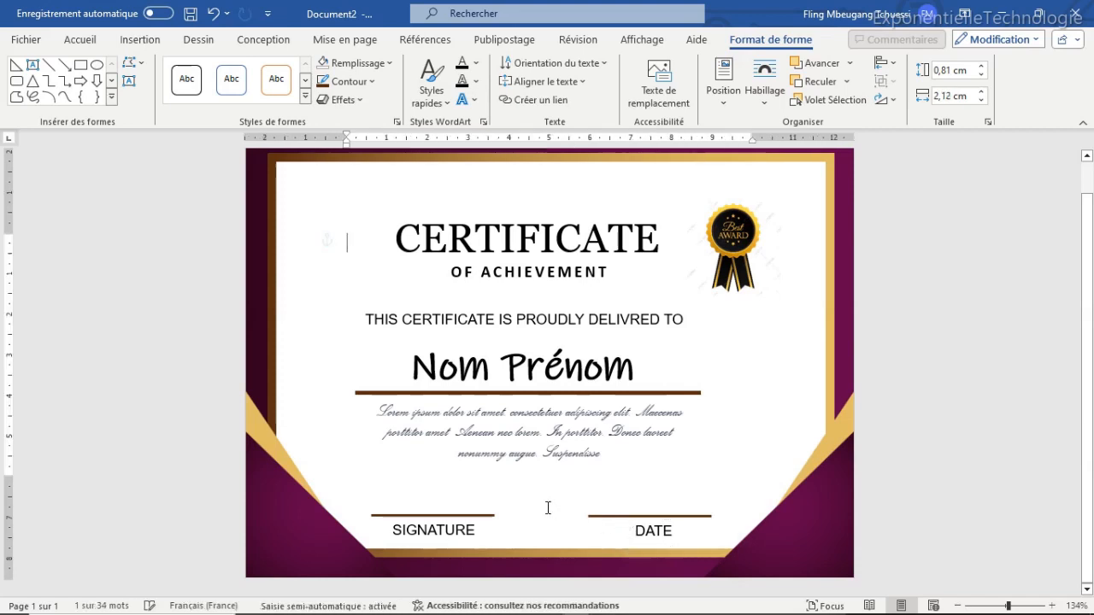
left_click(655, 517)
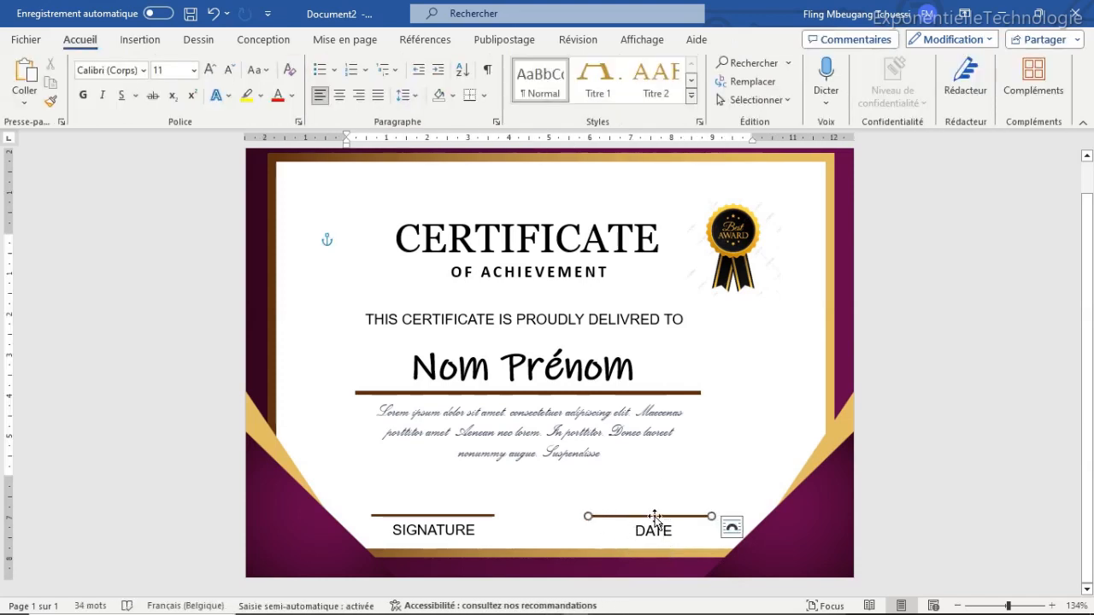
left_click(710, 470)
Move the award badge slightly right and up, towards the certificate's upper-right corner
left_click_drag(1090, 408, 1091, 313)
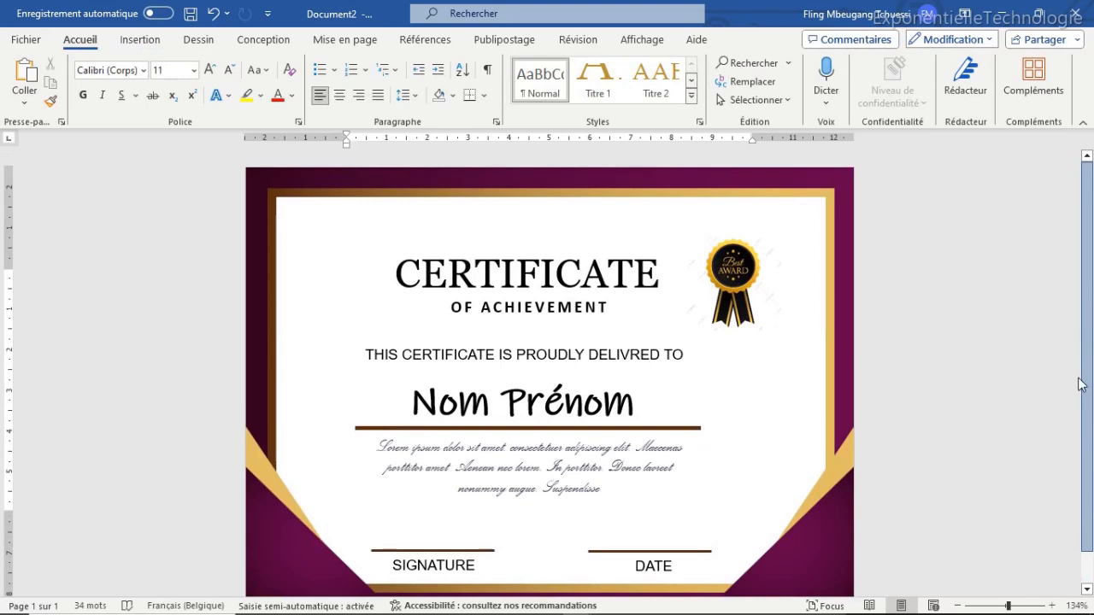
scroll(957, 358, "down", 1)
left_click_drag(735, 249, 747, 246)
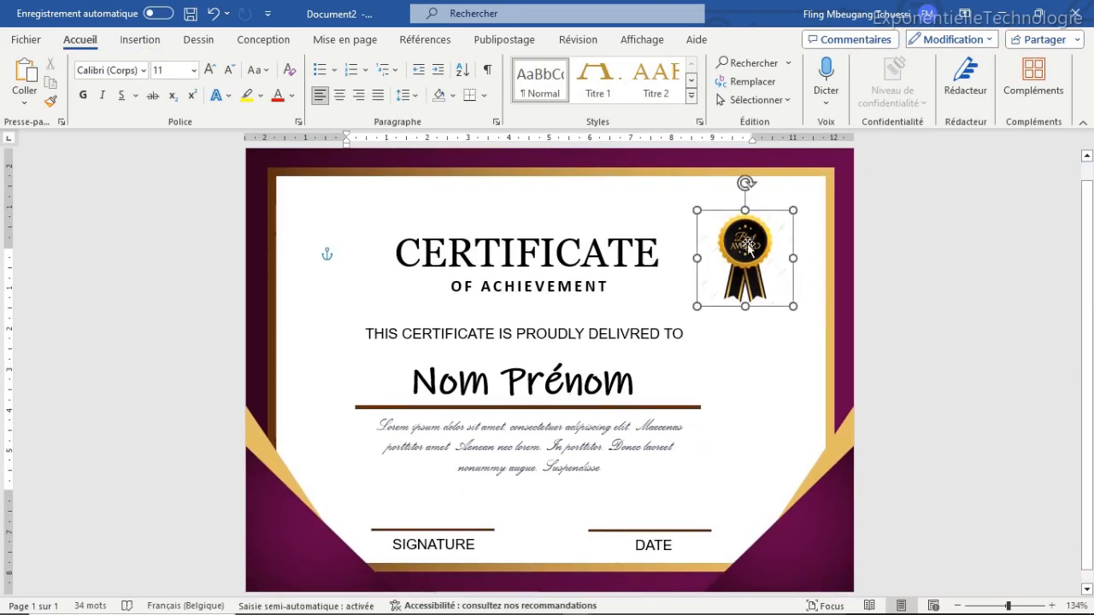
left_click(911, 299)
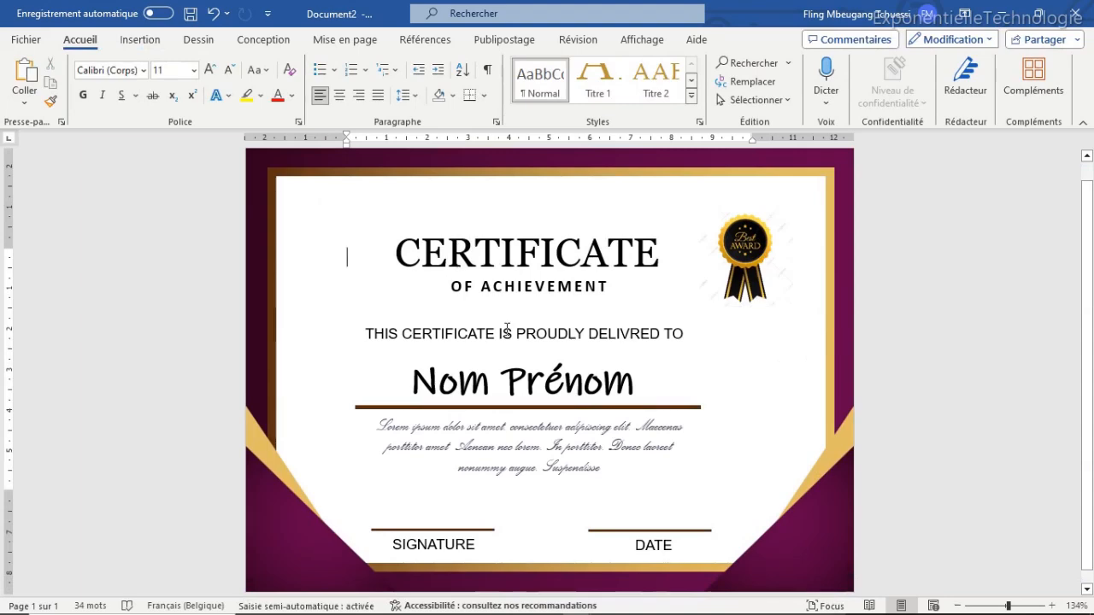